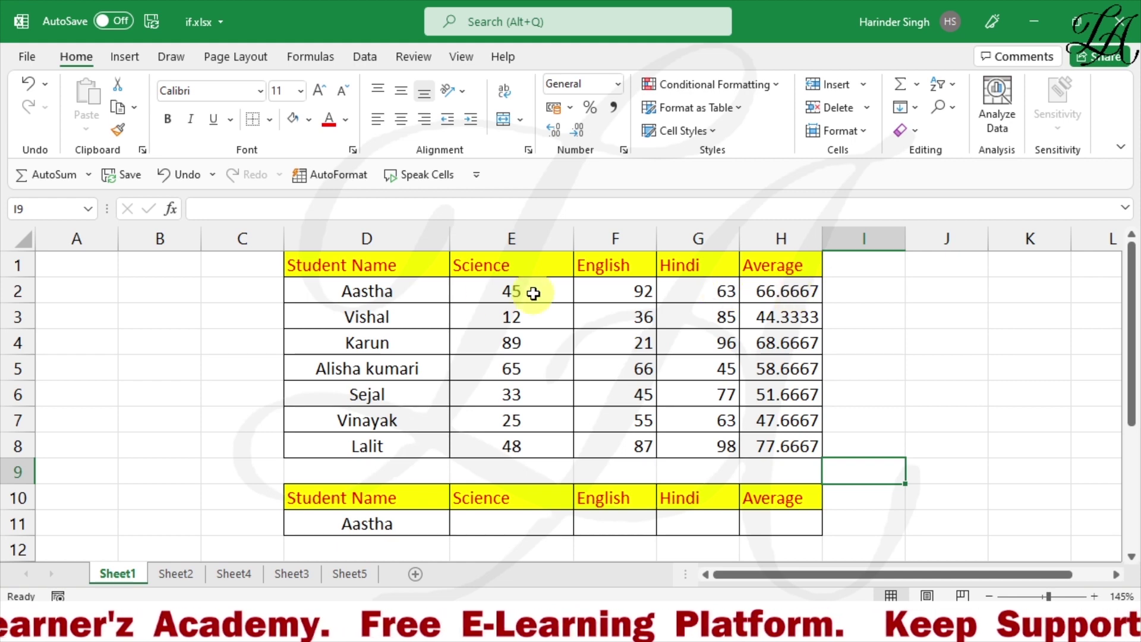
left_click(360, 291)
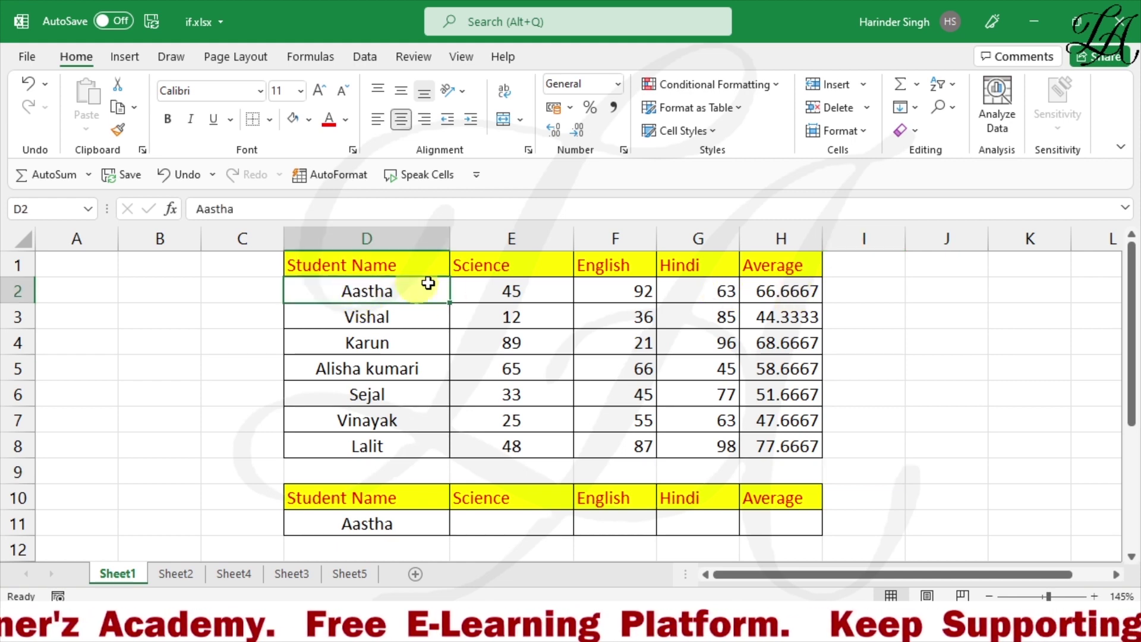
left_click(513, 295)
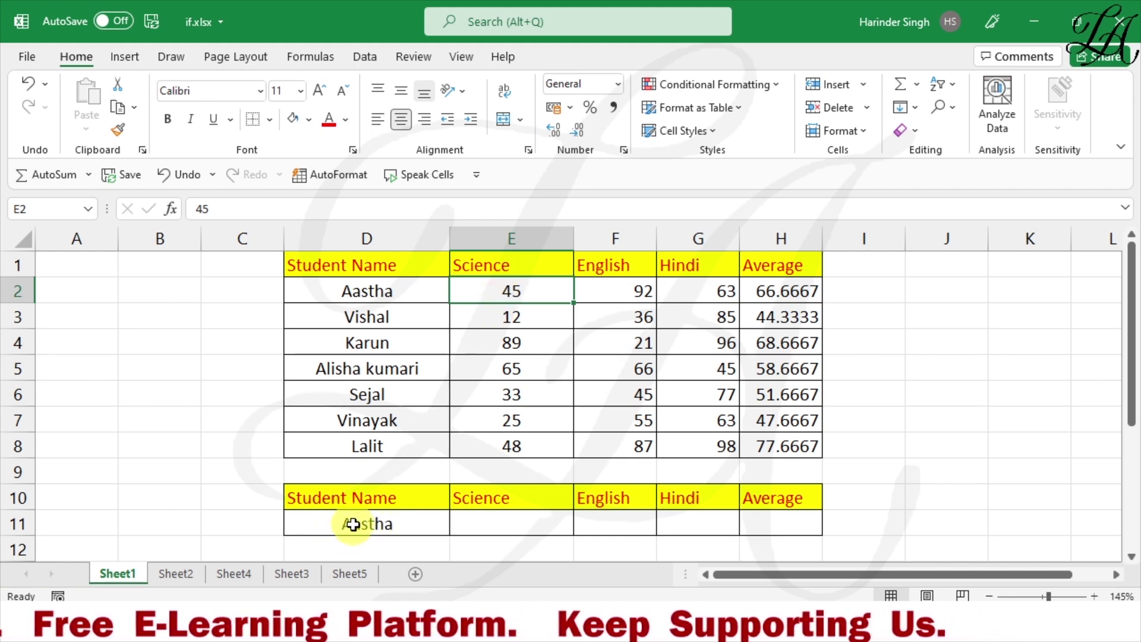
left_click(616, 514)
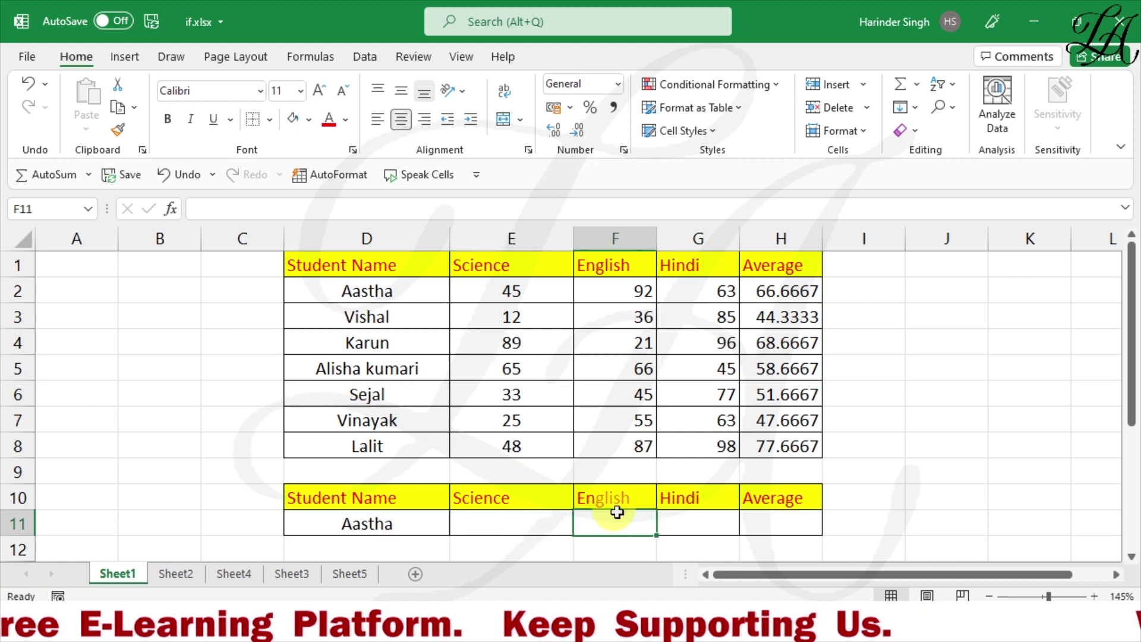
left_click(753, 524)
left_click(782, 524)
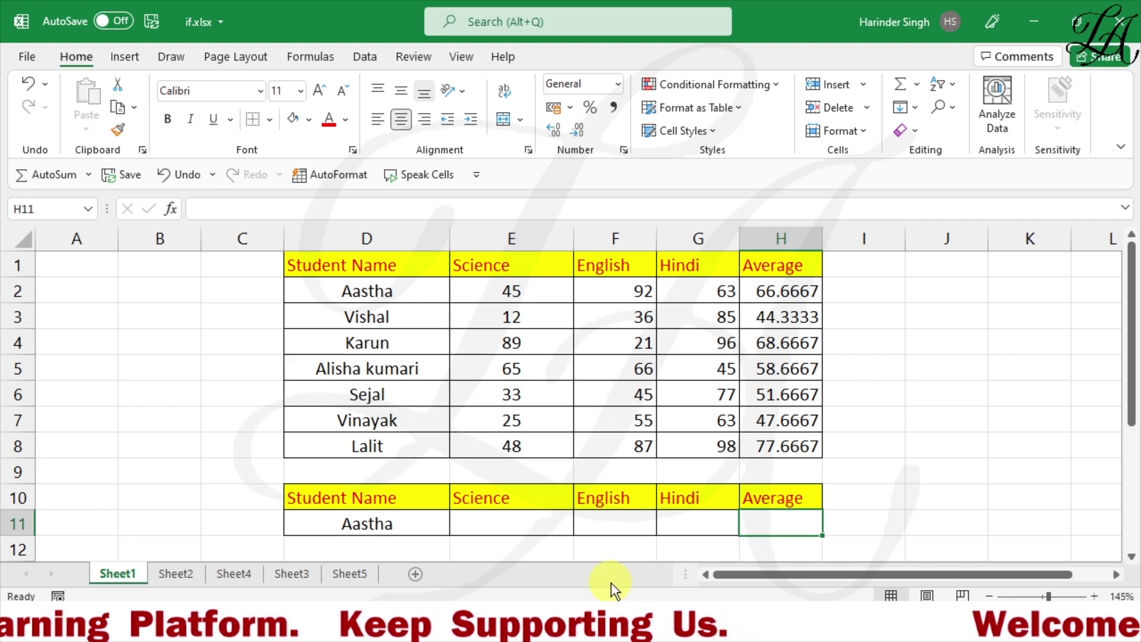
Enter the exact-match formula =VLOOKUP(D11,$D$2:$H$8,2,0) in cell E11 to look up the student's Science mark
left_click(516, 524)
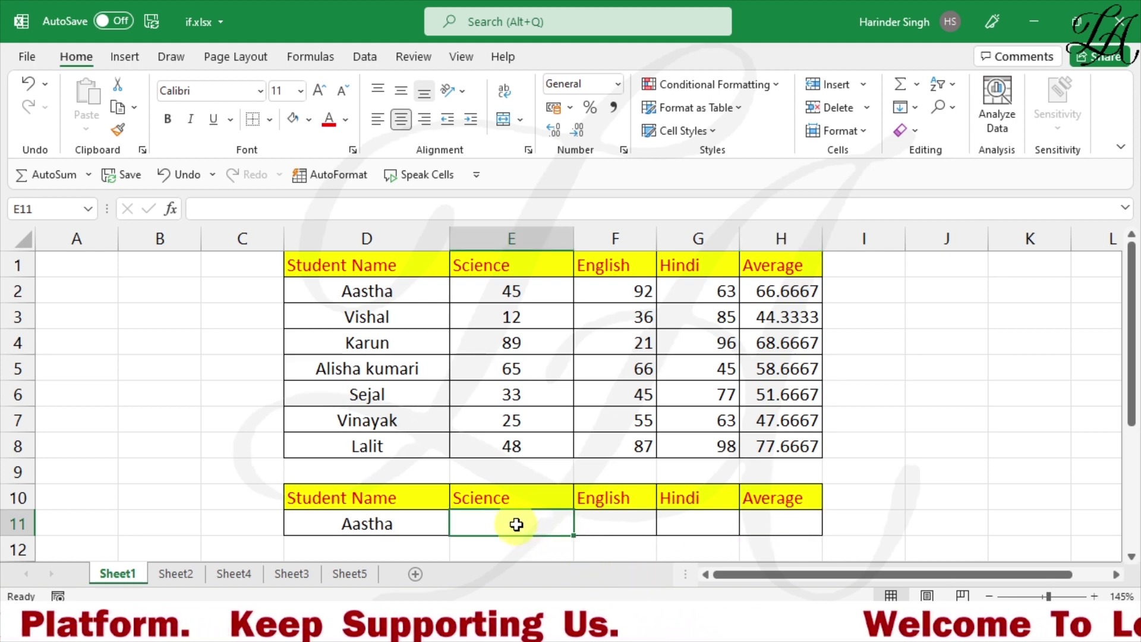
type("=v")
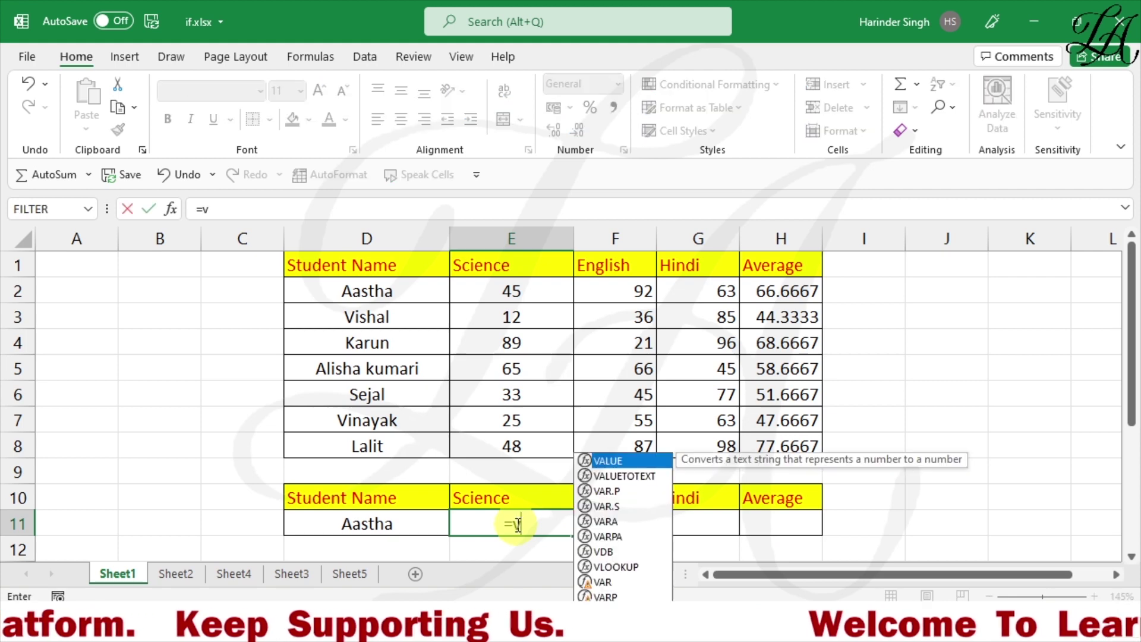
type("looku")
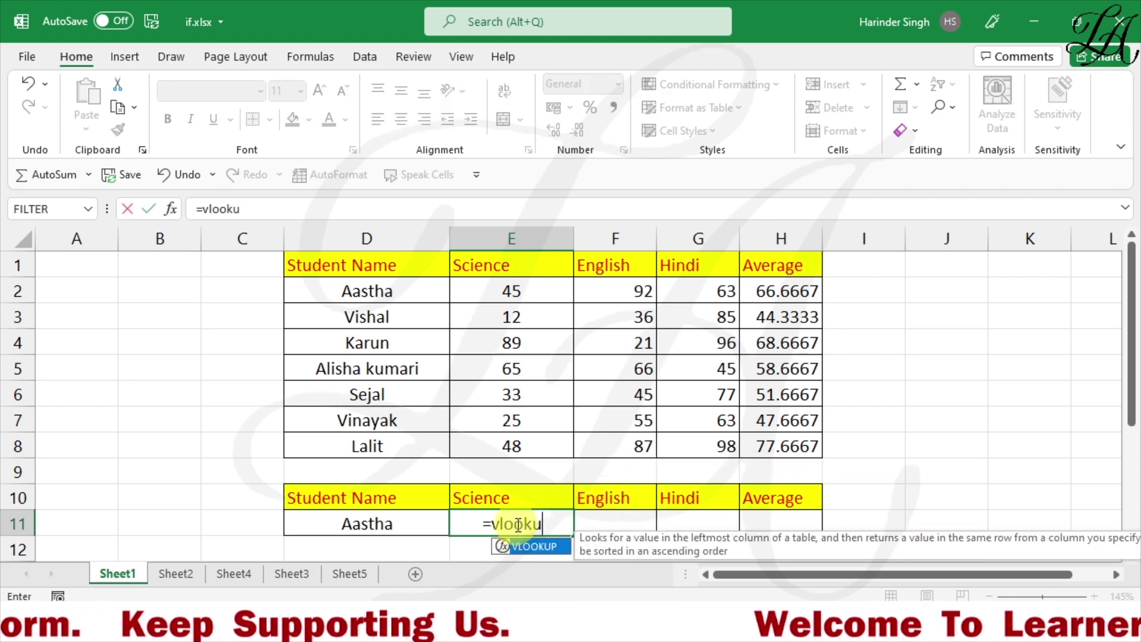
type("p(")
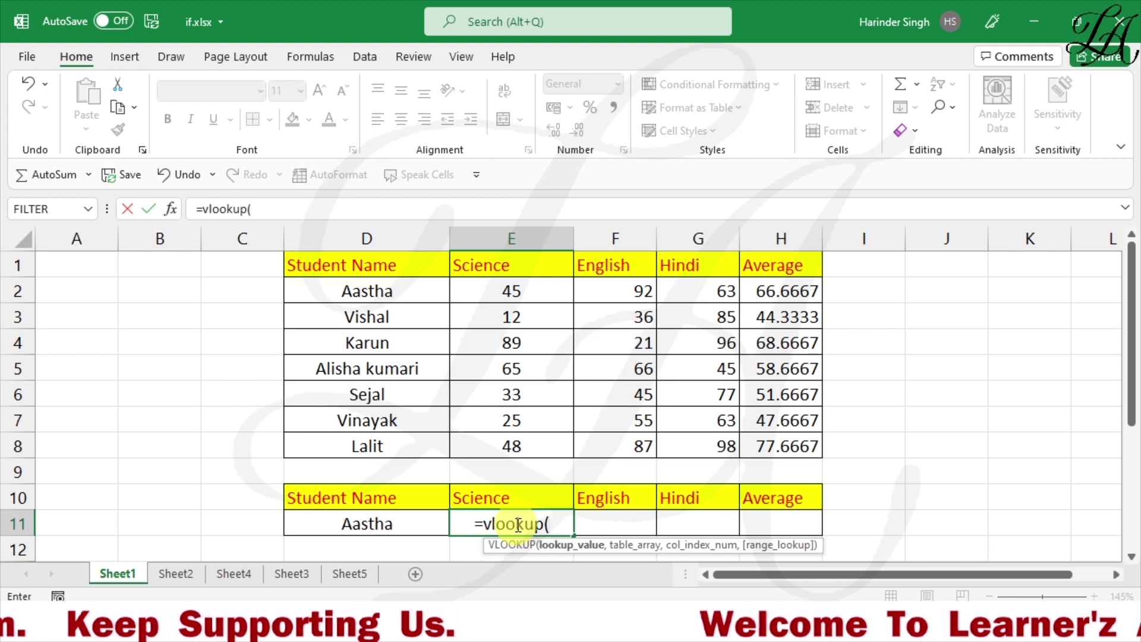
left_click(371, 525)
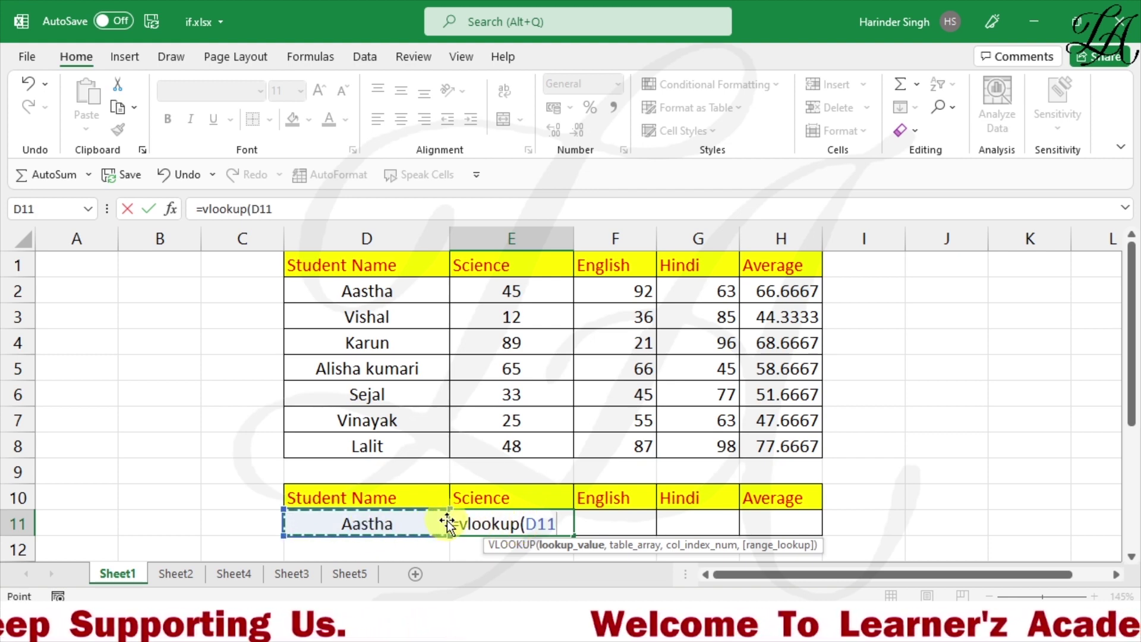
type(",")
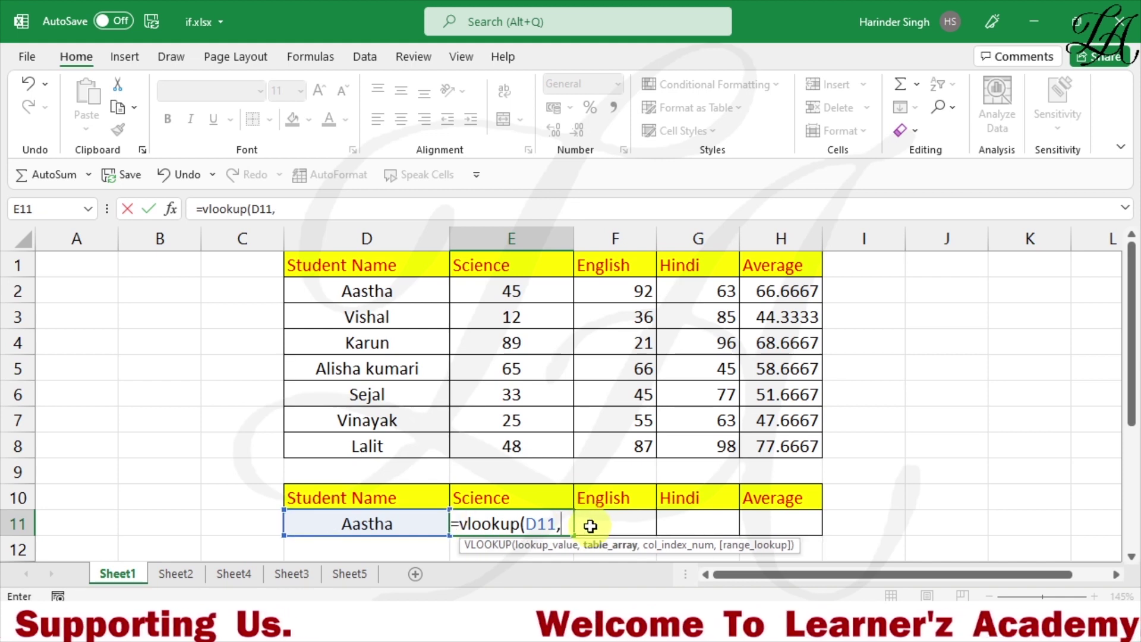
left_click_drag(318, 295, 751, 457)
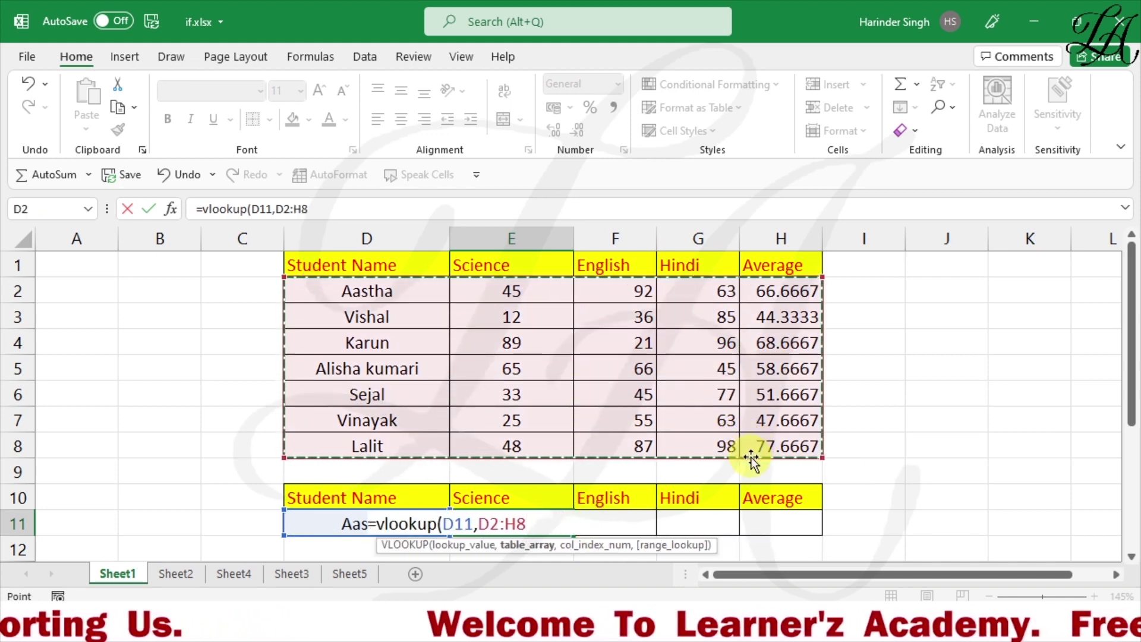
key("F4")
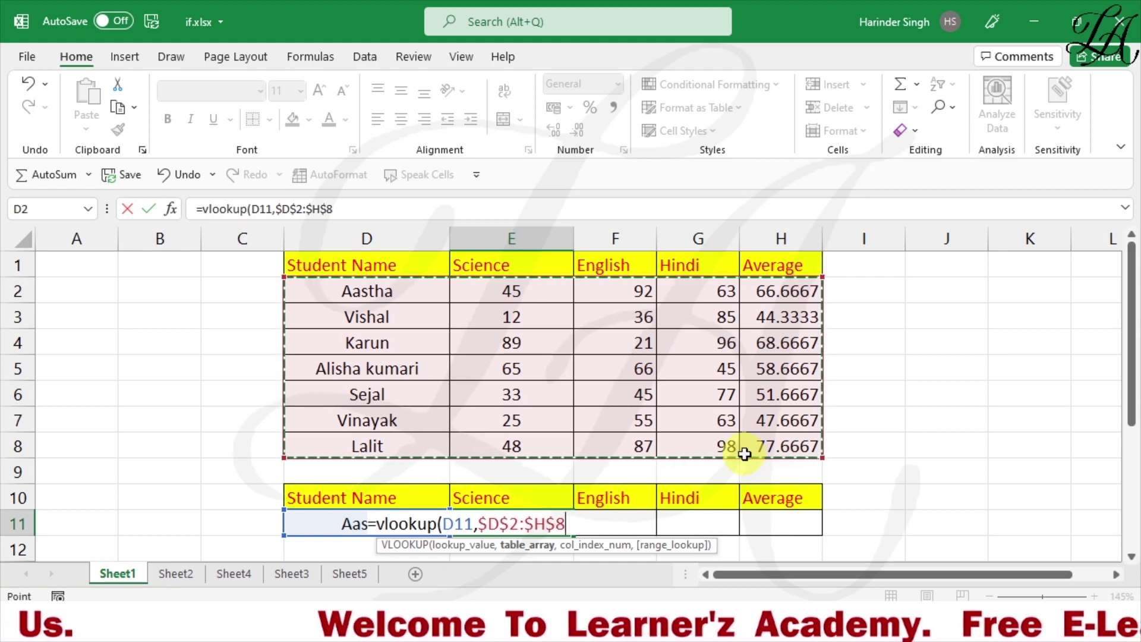
type(",")
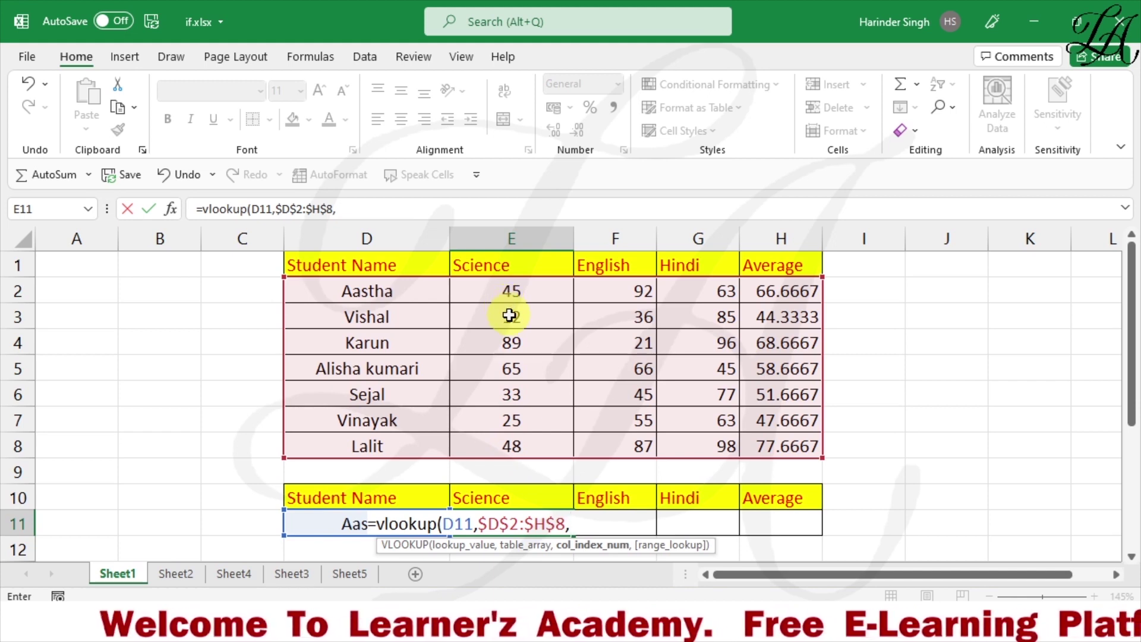
type("2,")
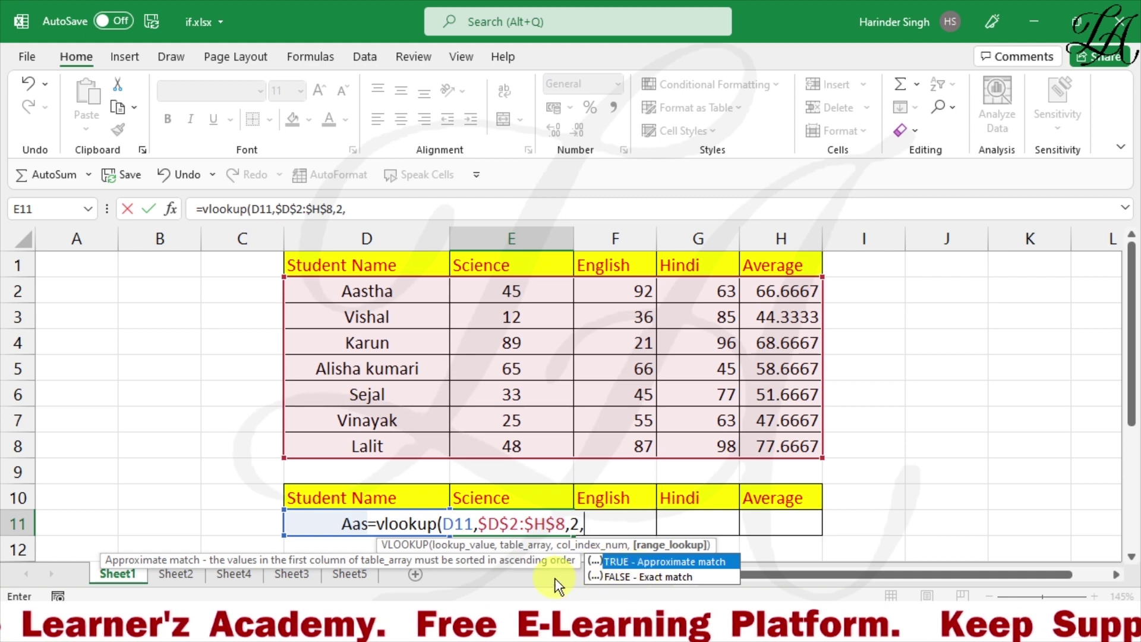
type("0)")
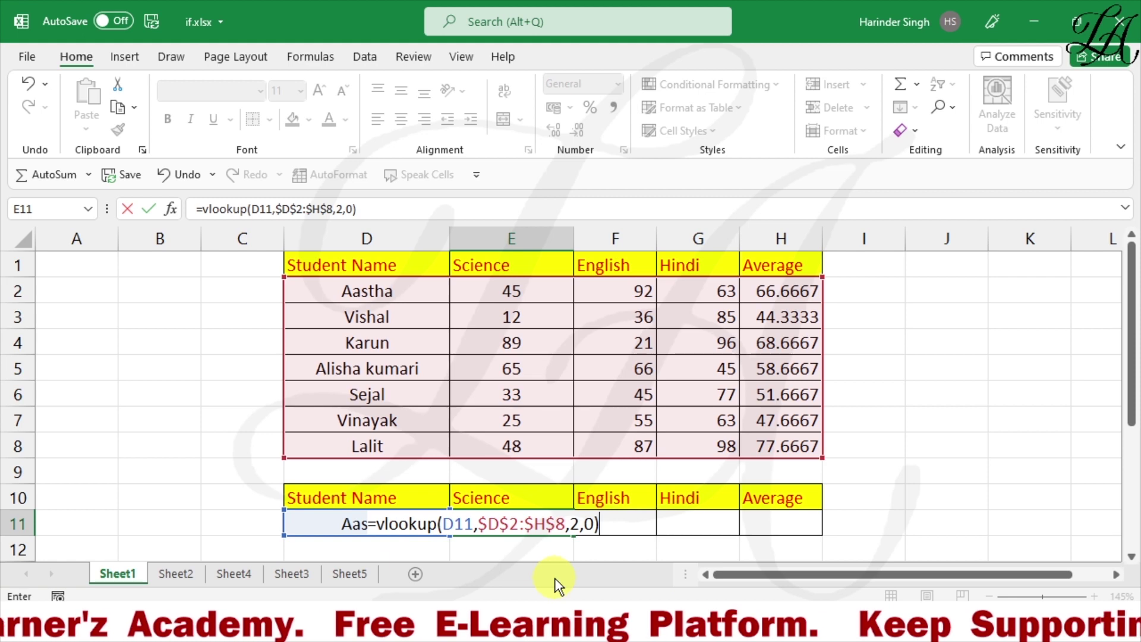
key("Return")
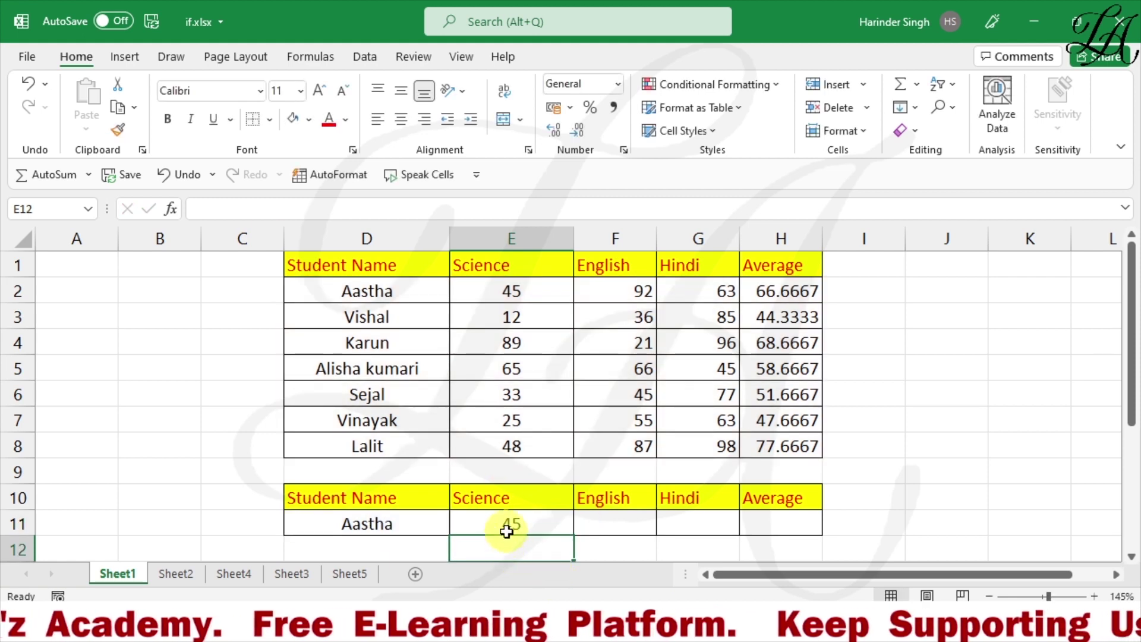
Try to fill the E11 lookup formula across to H11 and inspect the formulas in E11 and F11
left_click(538, 523)
left_click_drag(572, 533, 795, 530)
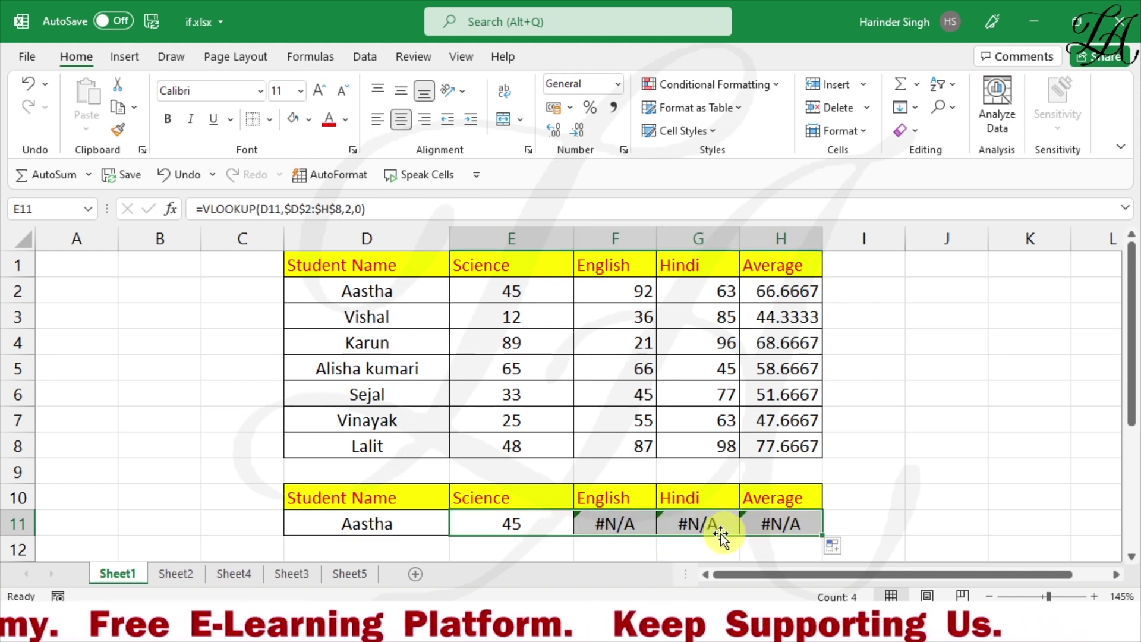
left_click(514, 527)
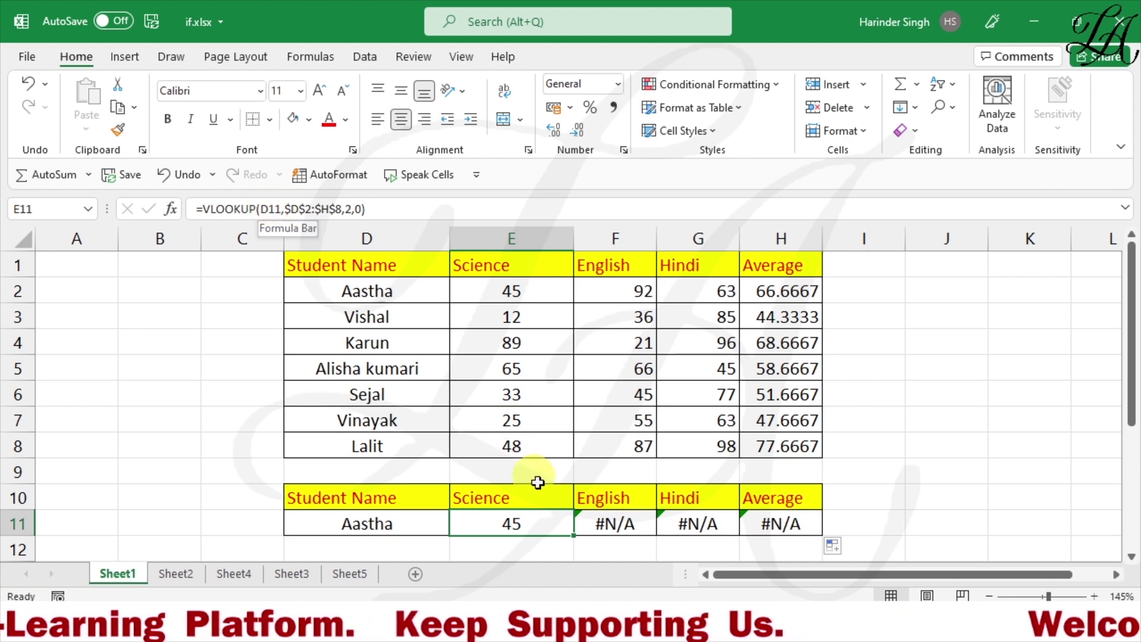
left_click(585, 521)
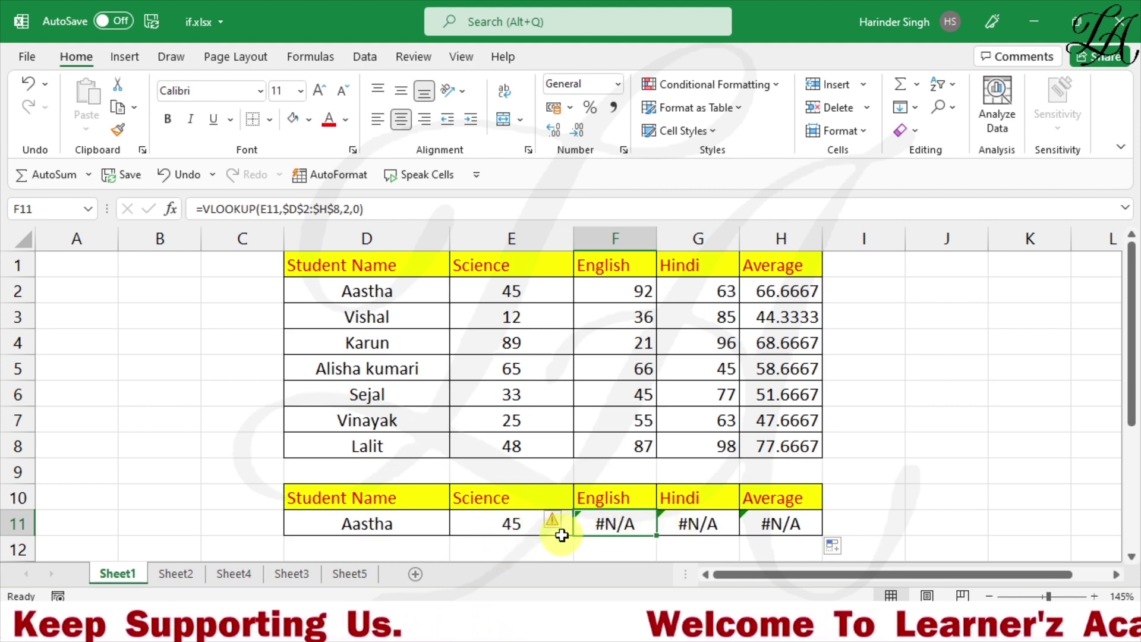
Make the lookup value in the E11 formula an absolute reference, $D$11
left_click(514, 527)
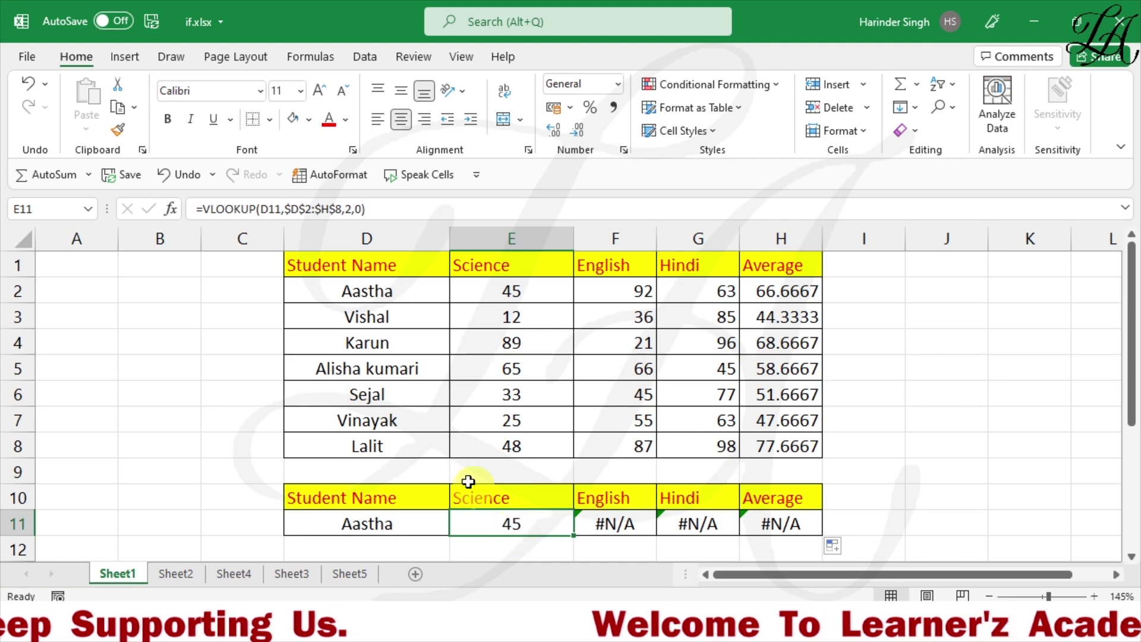
left_click(263, 209)
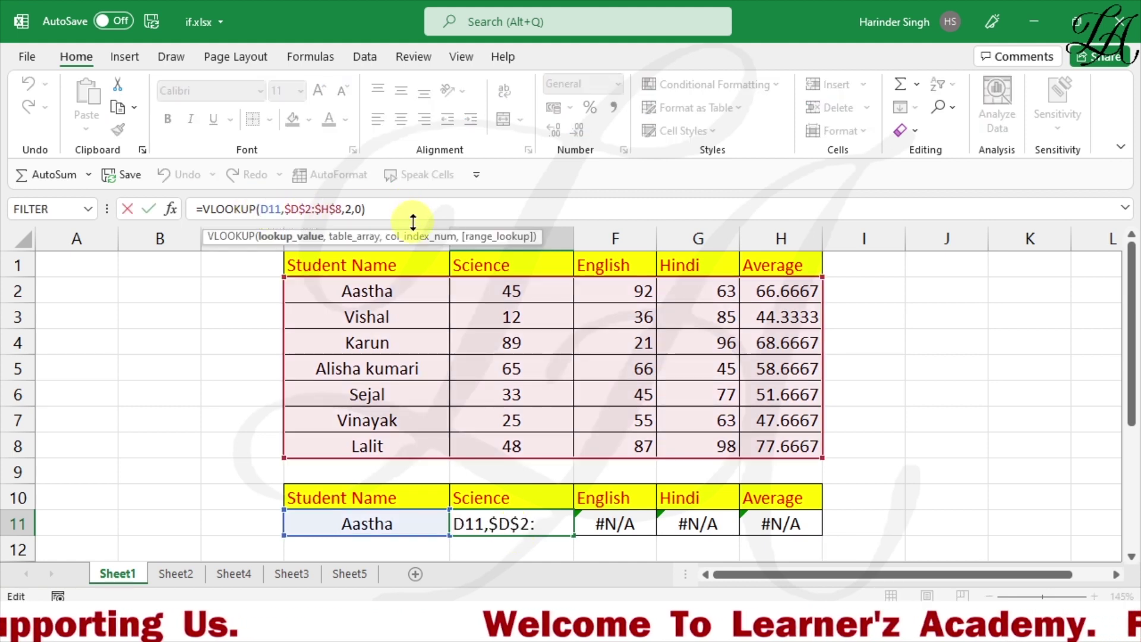
key("F4")
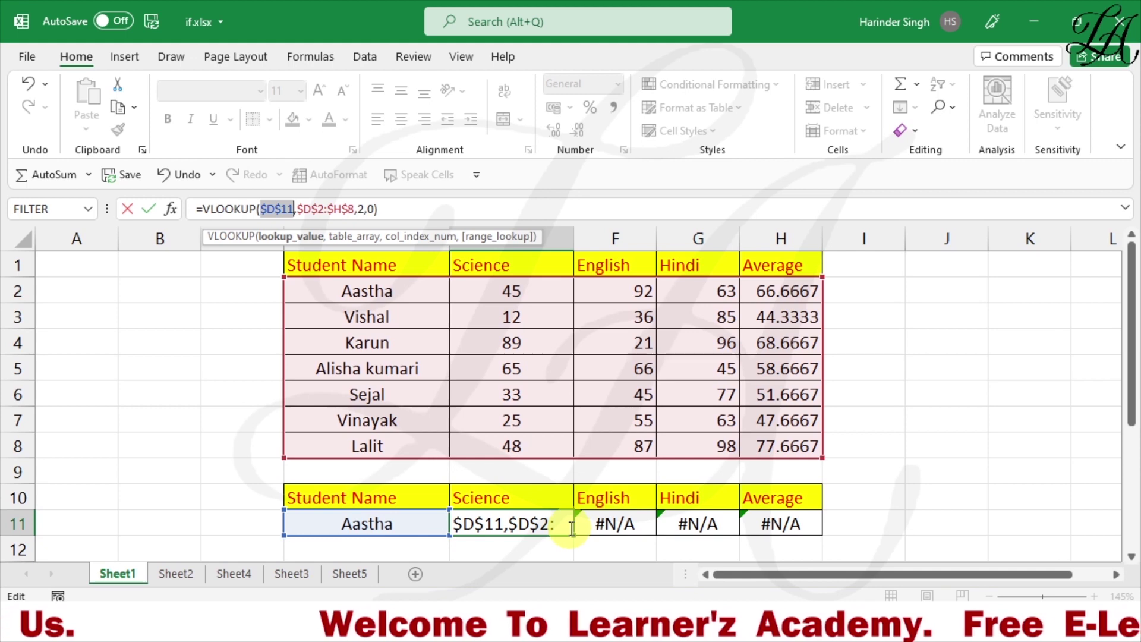
key("Return")
Fill the corrected E11 lookup formula across to H11 and check the copied formulas in F11, G11 and H11
left_click(509, 522)
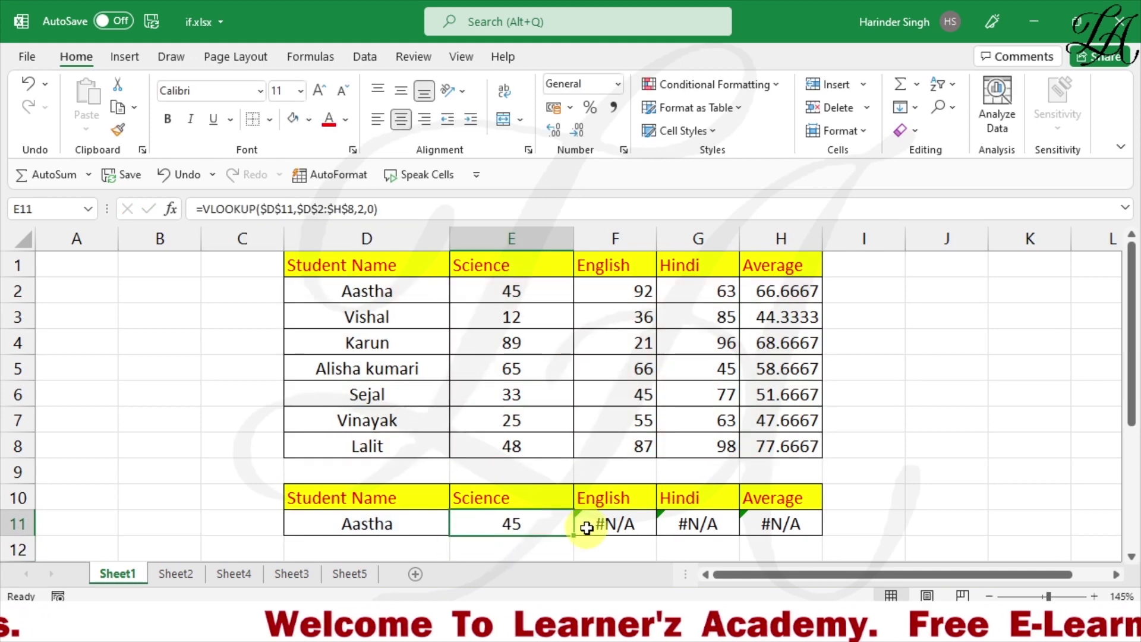
left_click_drag(578, 539, 777, 523)
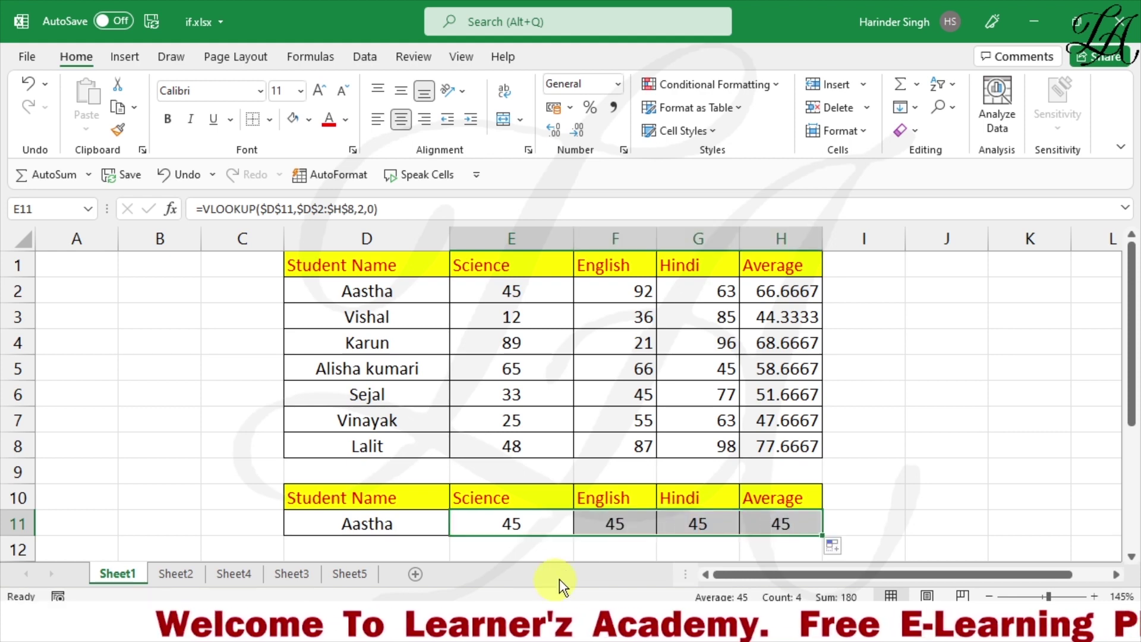
left_click(619, 525)
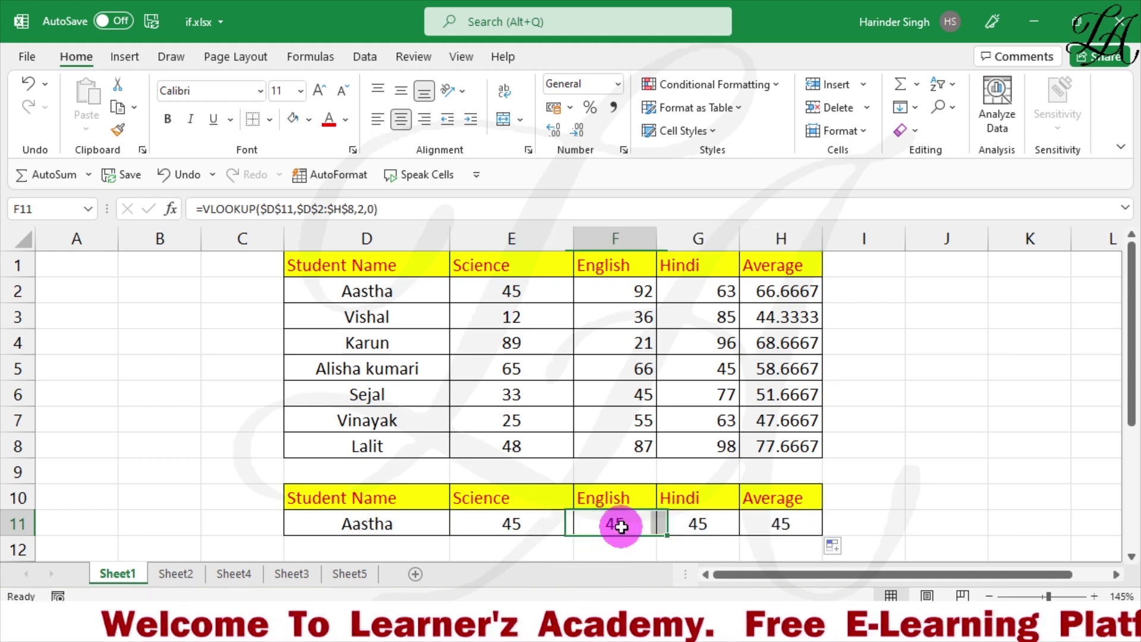
left_click(700, 523)
left_click(798, 529)
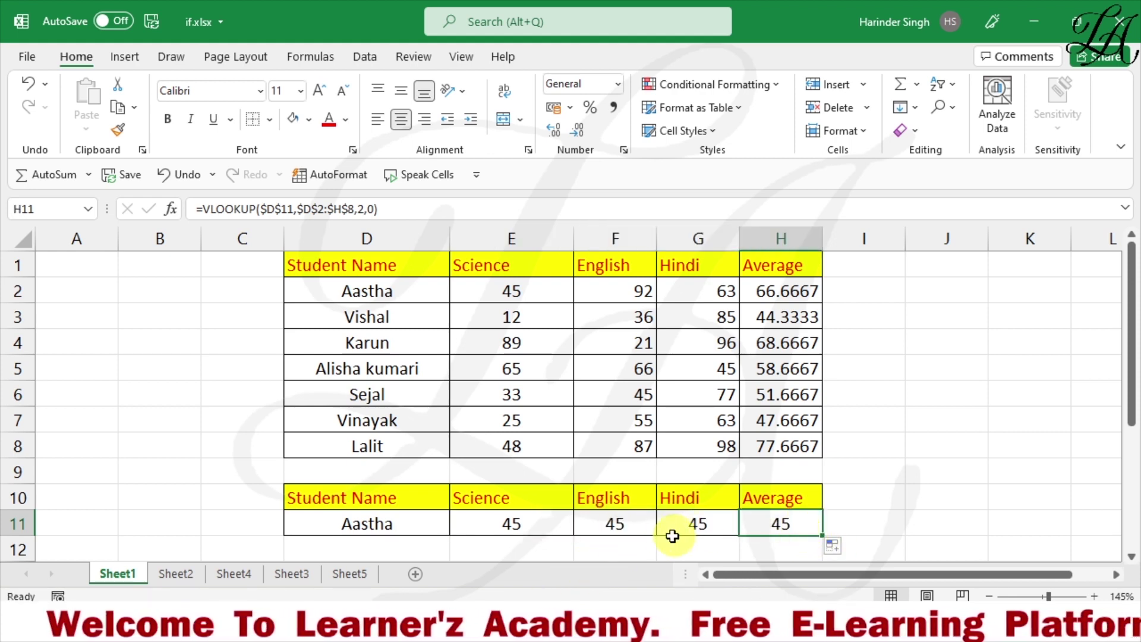
Set the column index number to 3 in the English lookup formula in F11
left_click(623, 528)
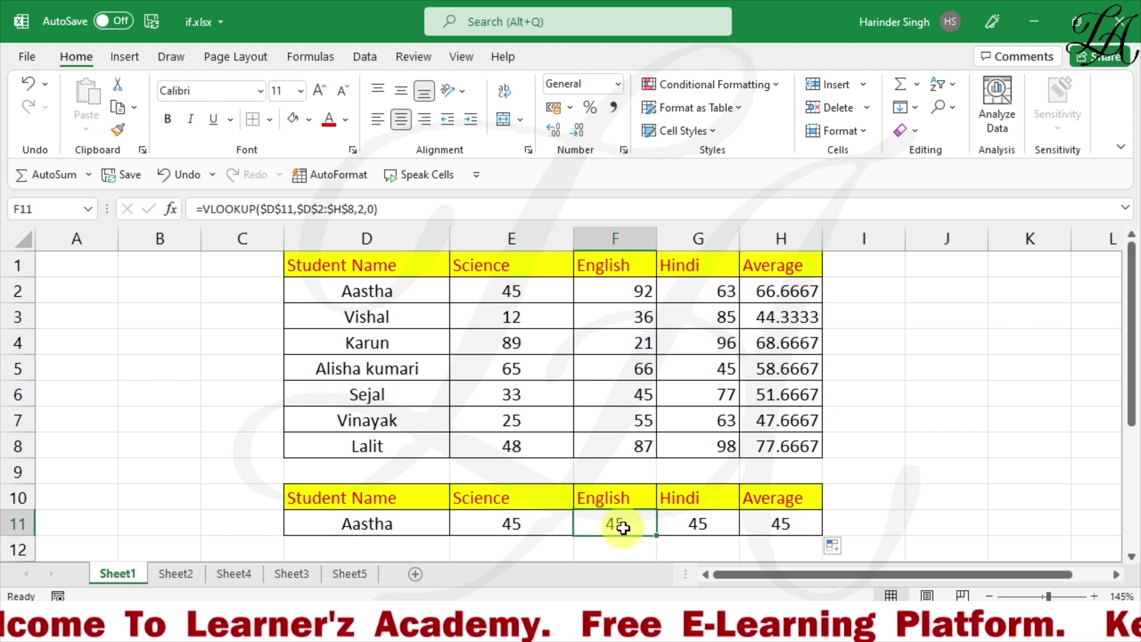
left_click(362, 209)
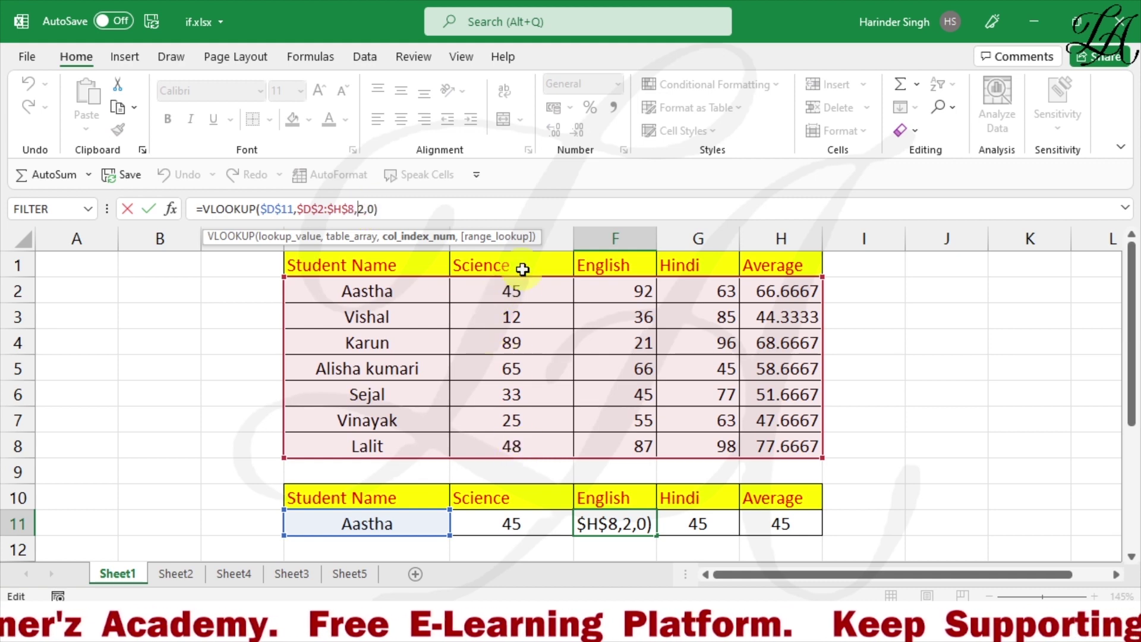
left_click(645, 524)
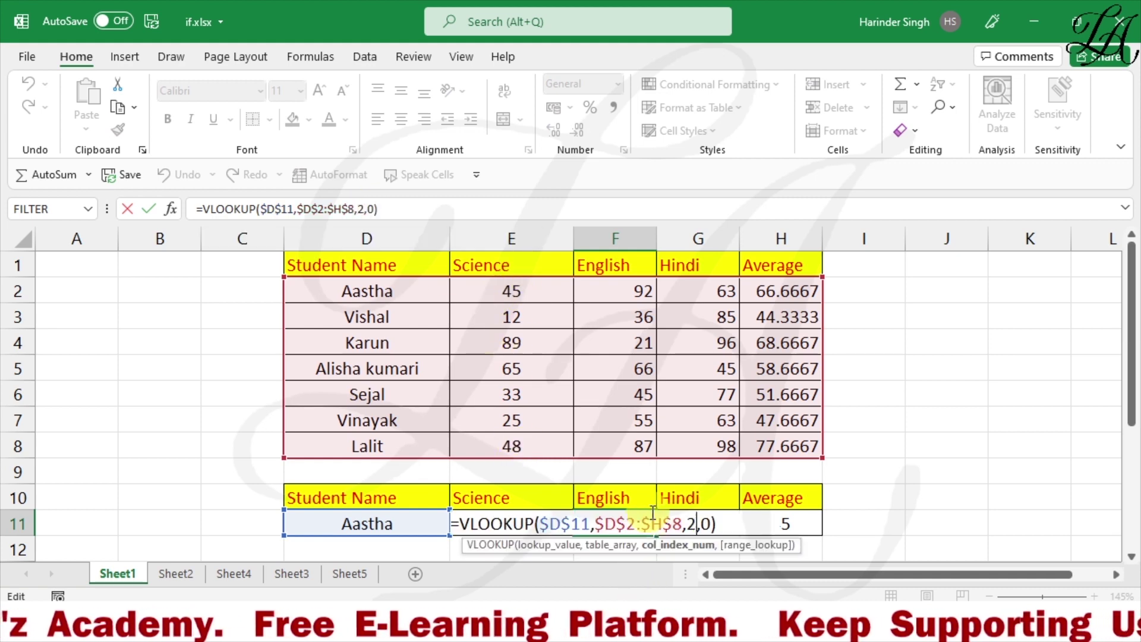
key("BackSpace")
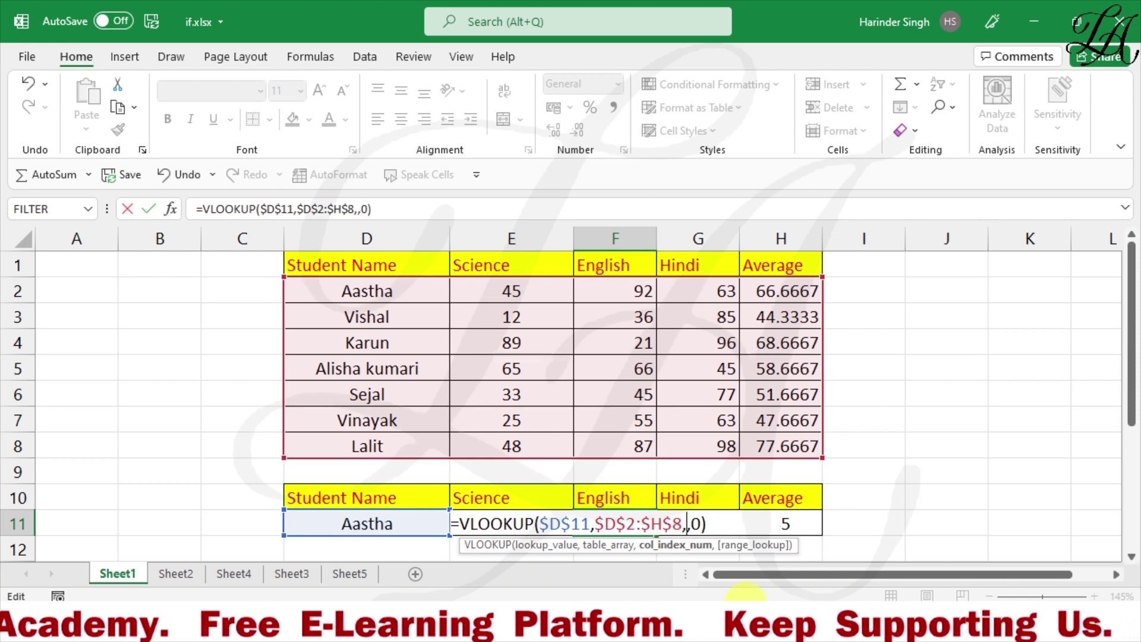
type("3")
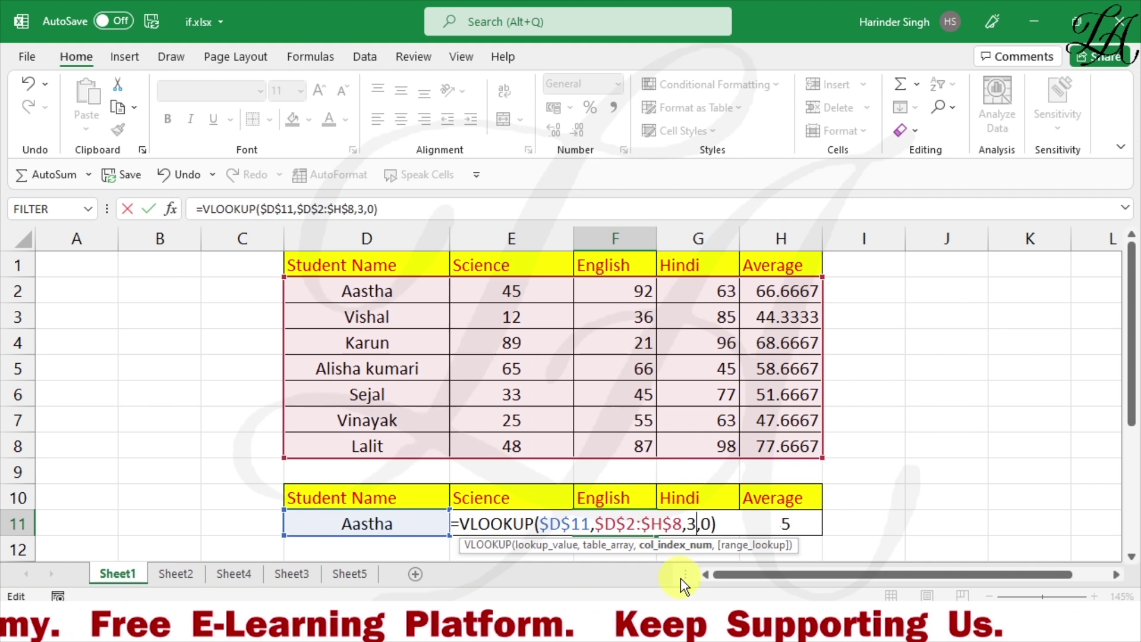
key("Return")
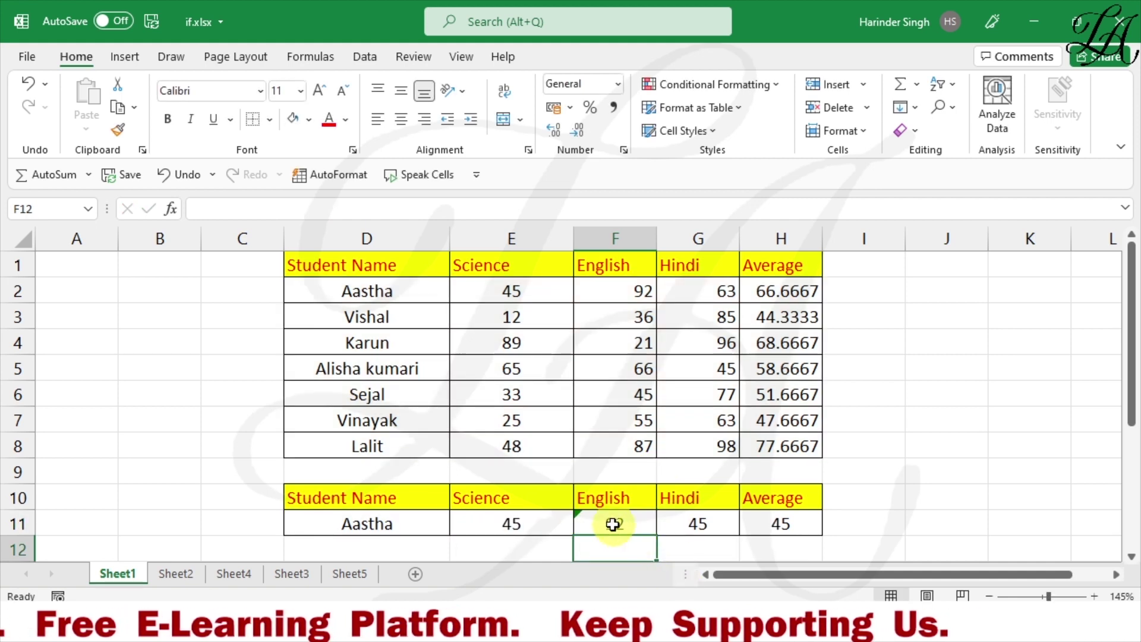
Set the column index number to 4 in the Hindi lookup formula in G11
double_click(699, 525)
left_click(737, 523)
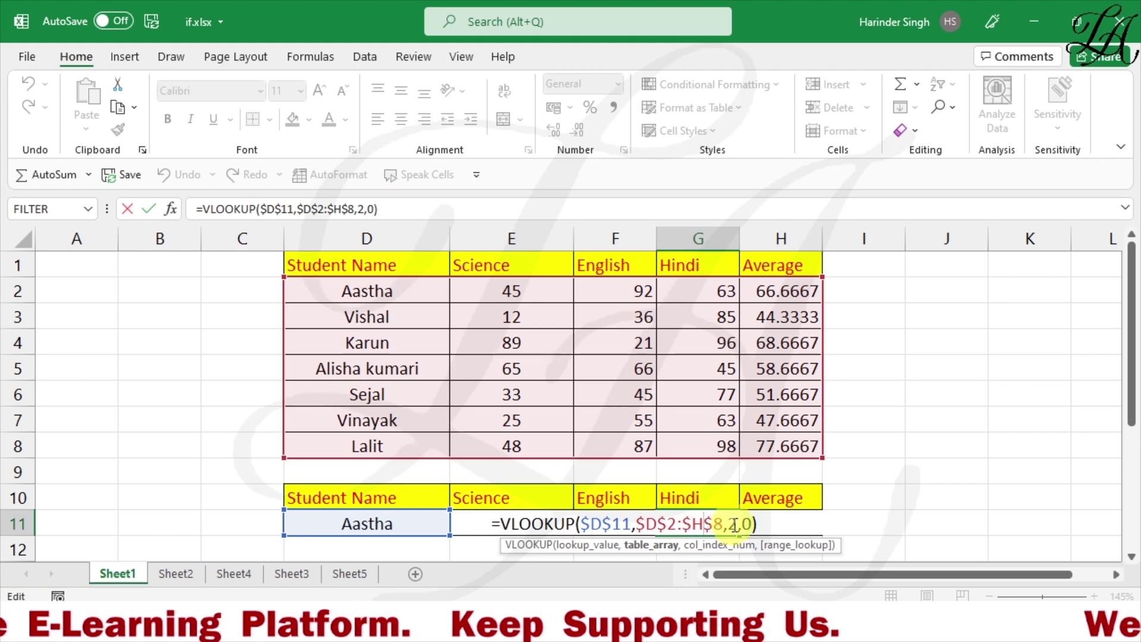
key("BackSpace")
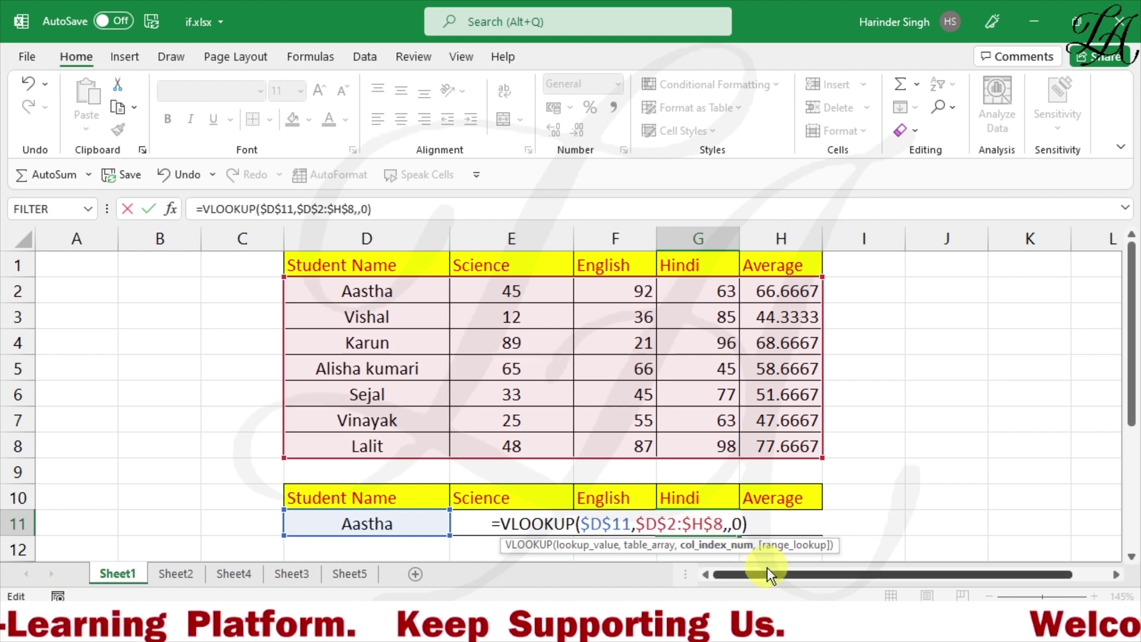
type("4")
key("Return")
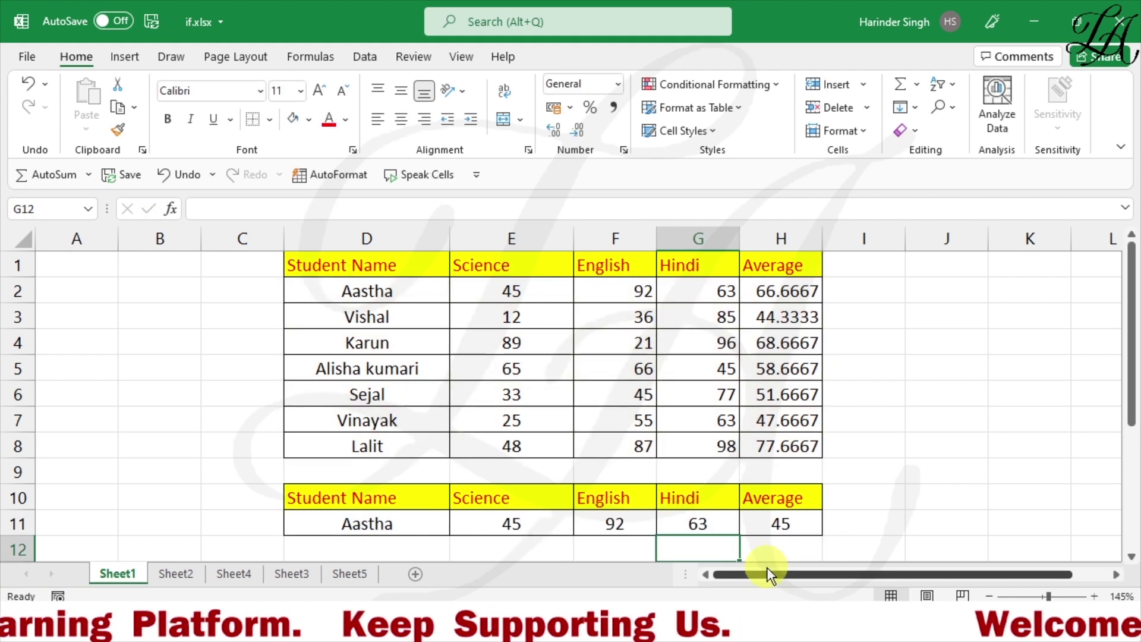
Set the column index number to 5 in the Average lookup formula in H11
double_click(777, 528)
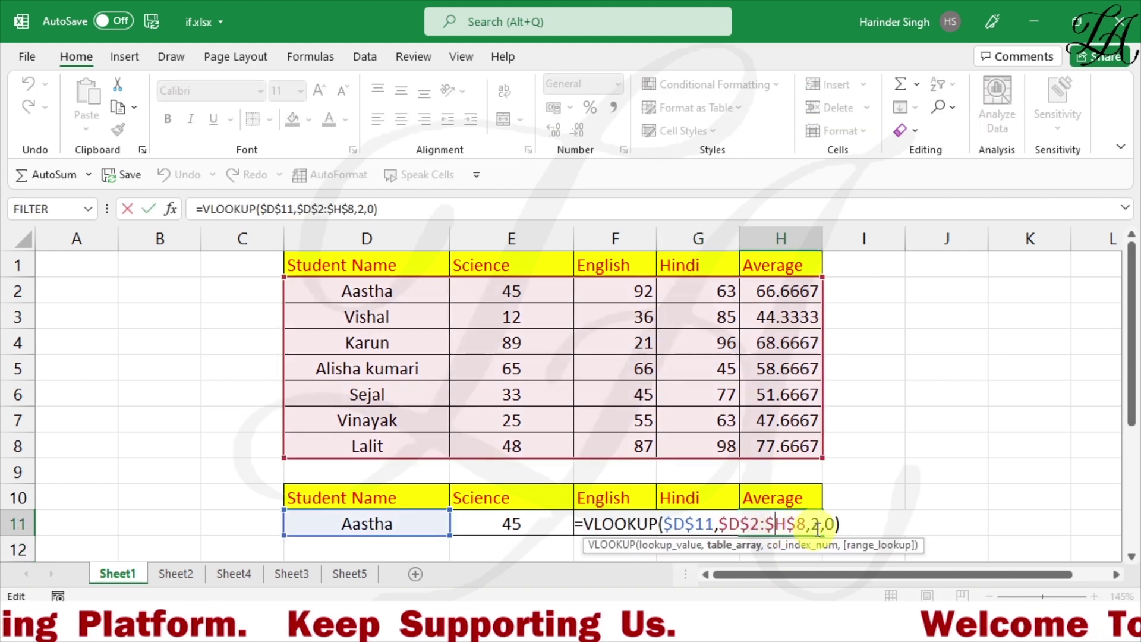
key("BackSpace")
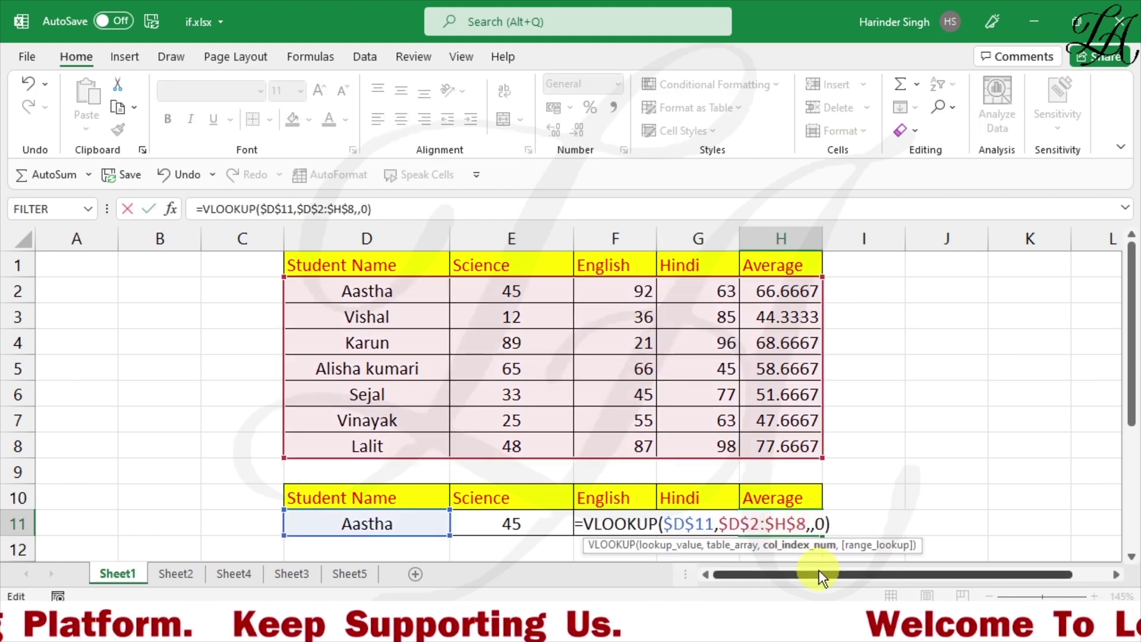
type("5")
key("Return")
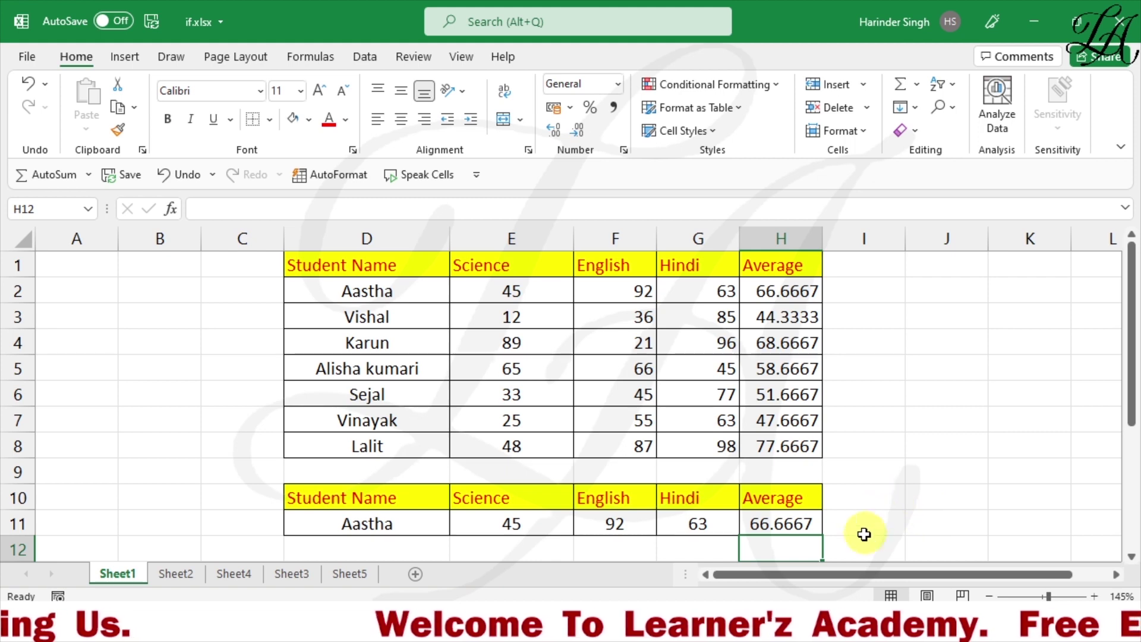
Clear the lookup formulas from E11 to H11
left_click_drag(496, 529, 768, 527)
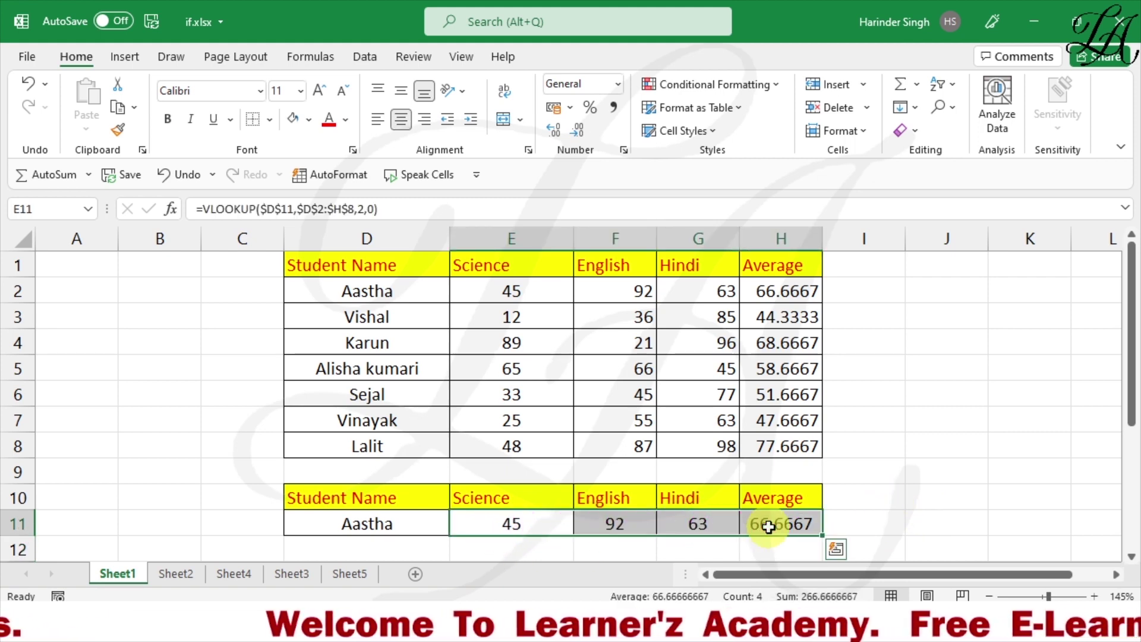
key("Delete")
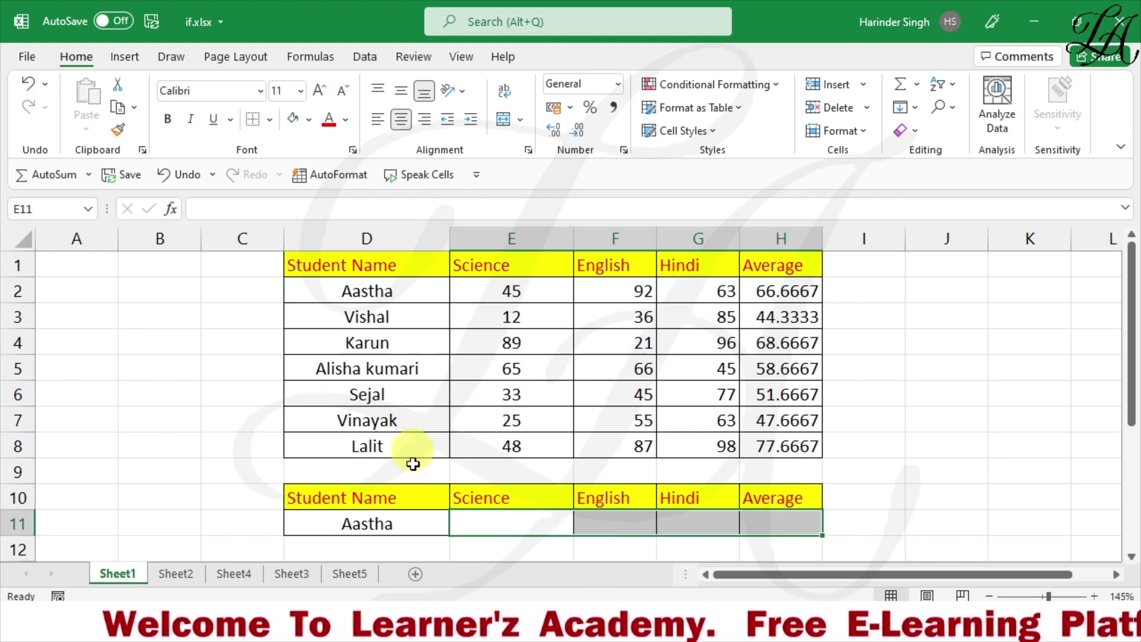
Enter the formula =COLUMN(B2) in J4 to return the column number of cell B2
left_click(936, 344)
type("=")
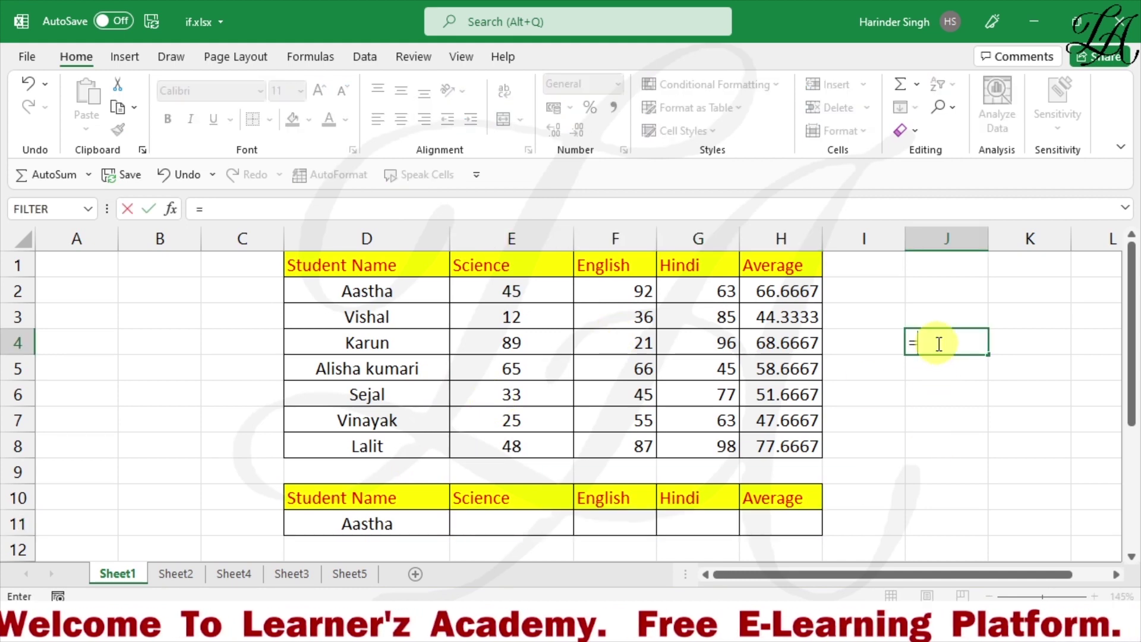
type("column")
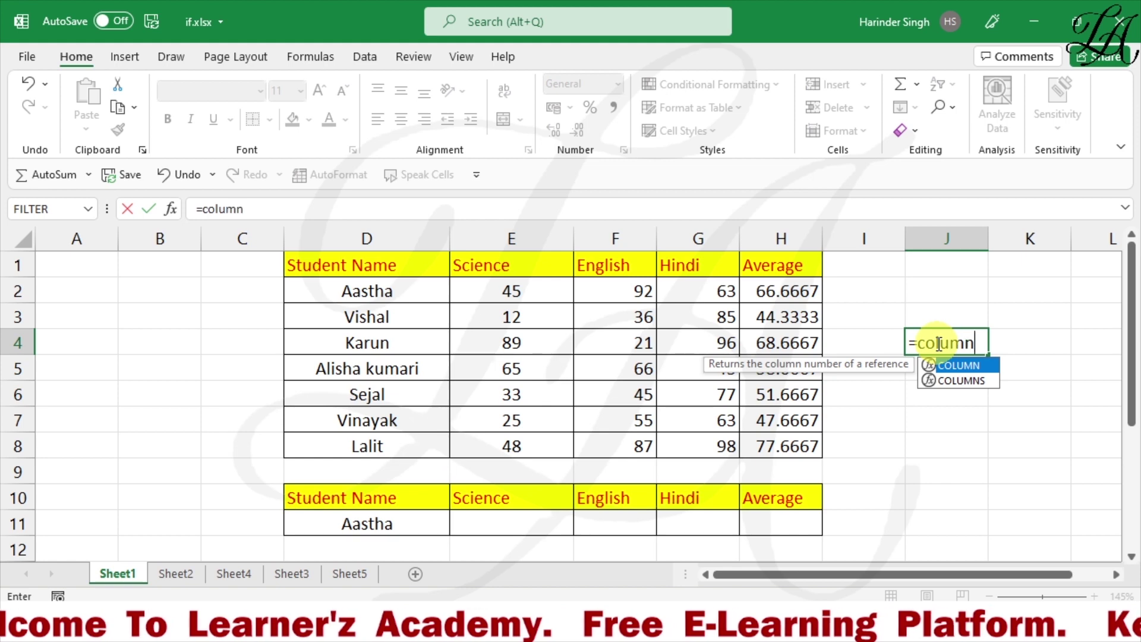
type("(")
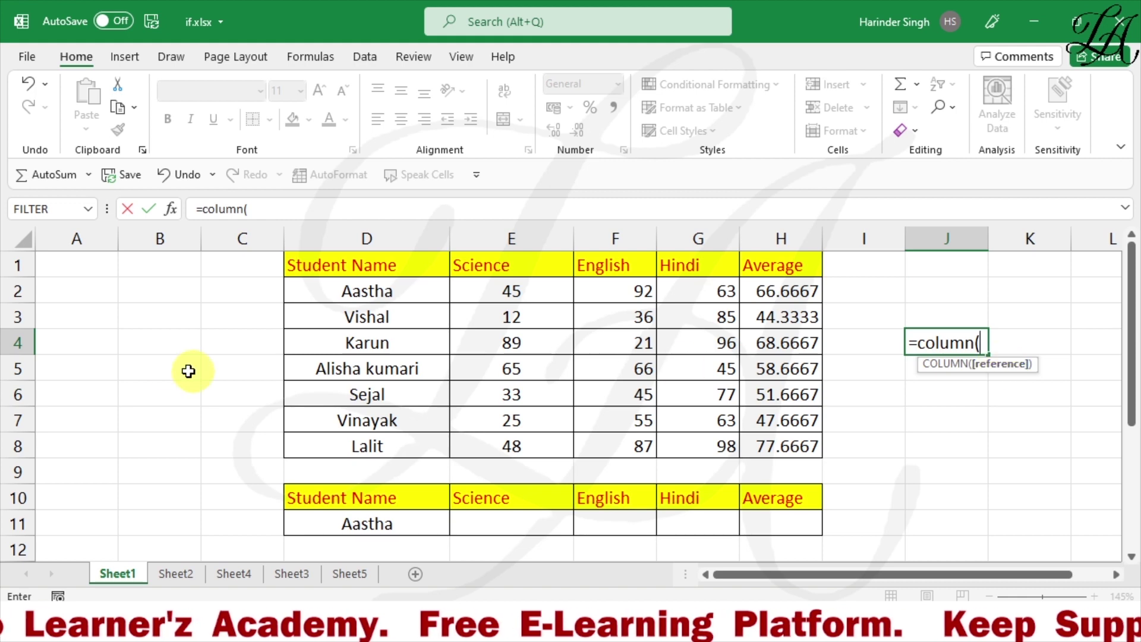
left_click(174, 293)
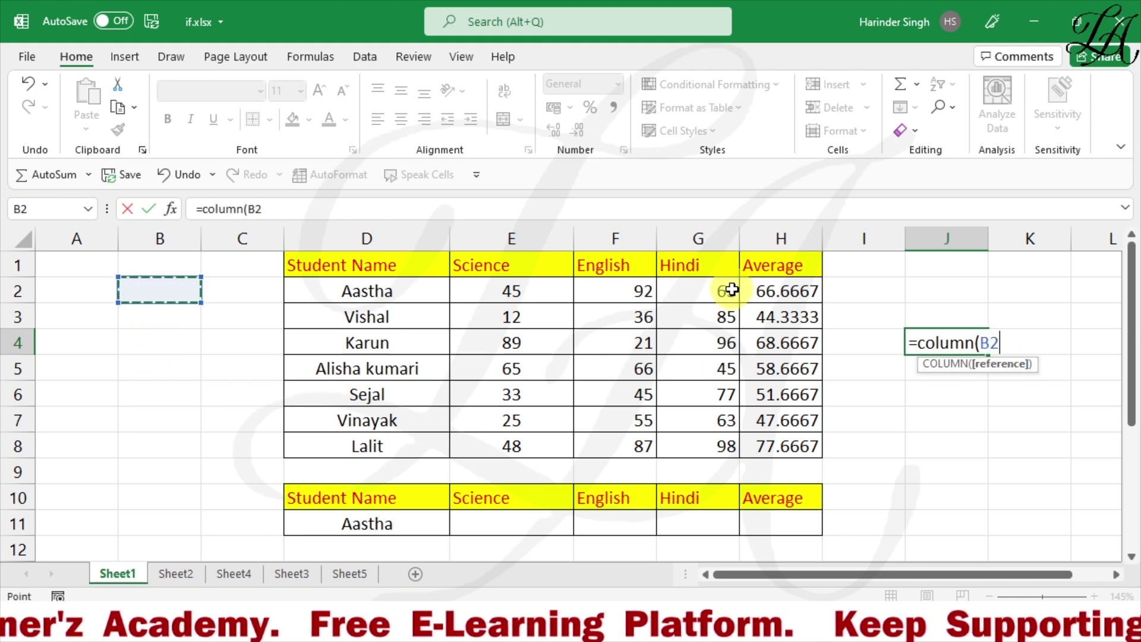
type(")")
key("Return")
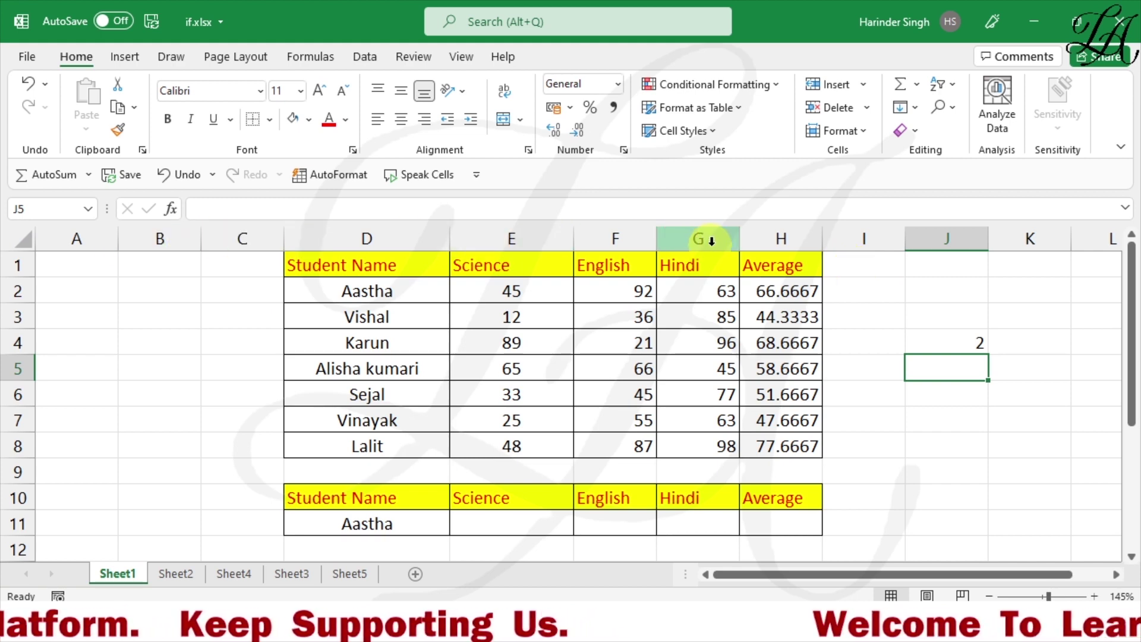
Enter =COLUMN() without a reference in J5 and select that cell to check its formula
left_click(947, 368)
type("=")
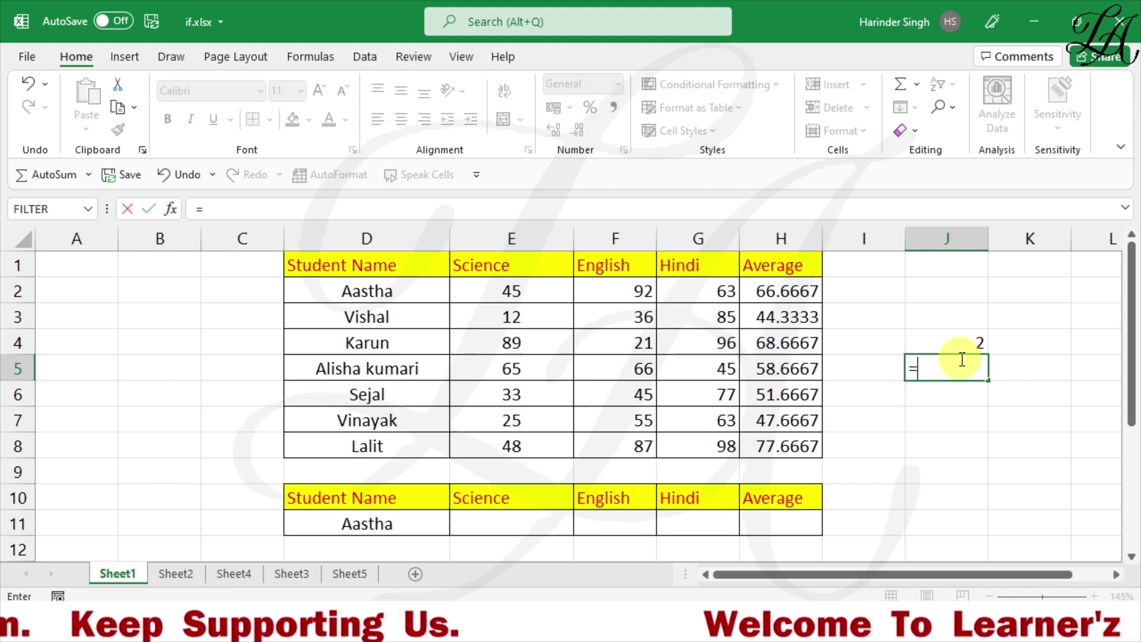
type("colu")
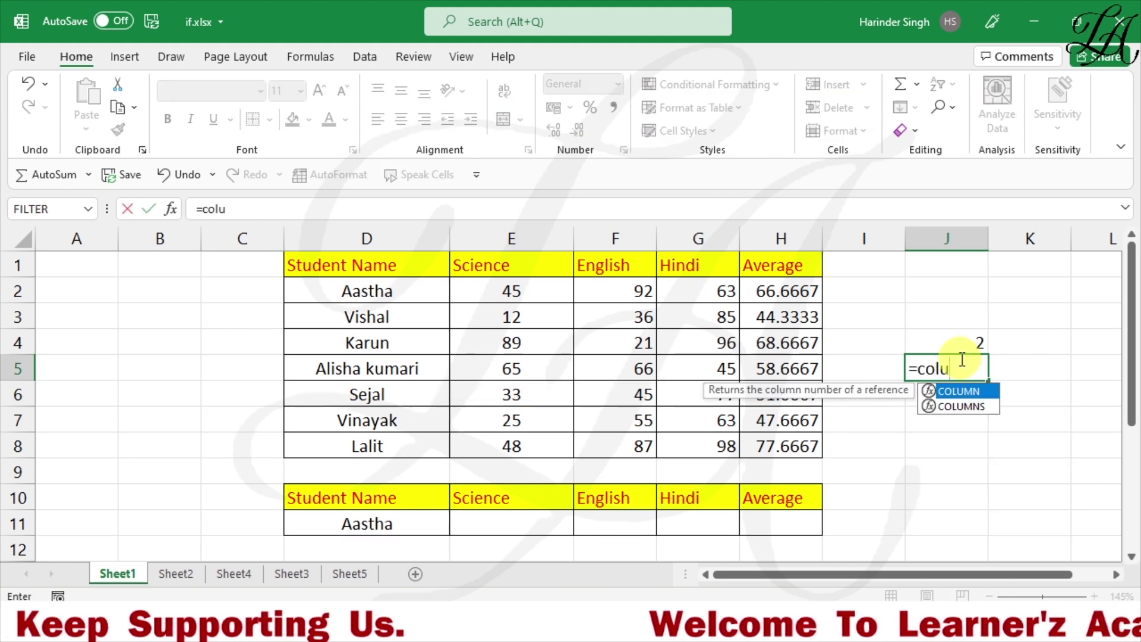
type("mn()")
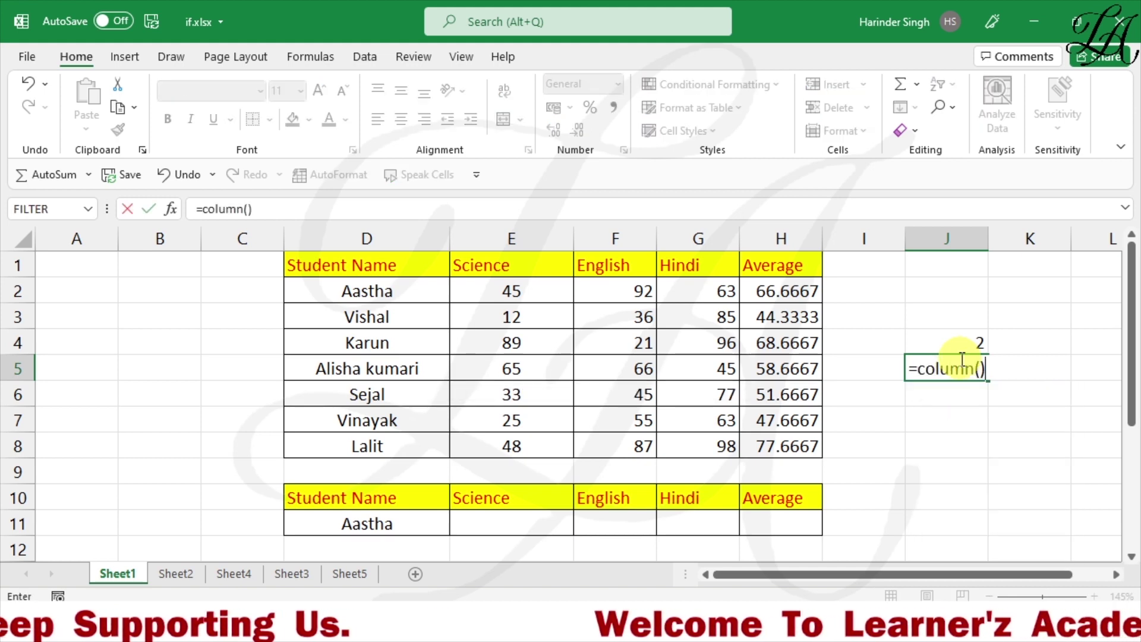
key("Return")
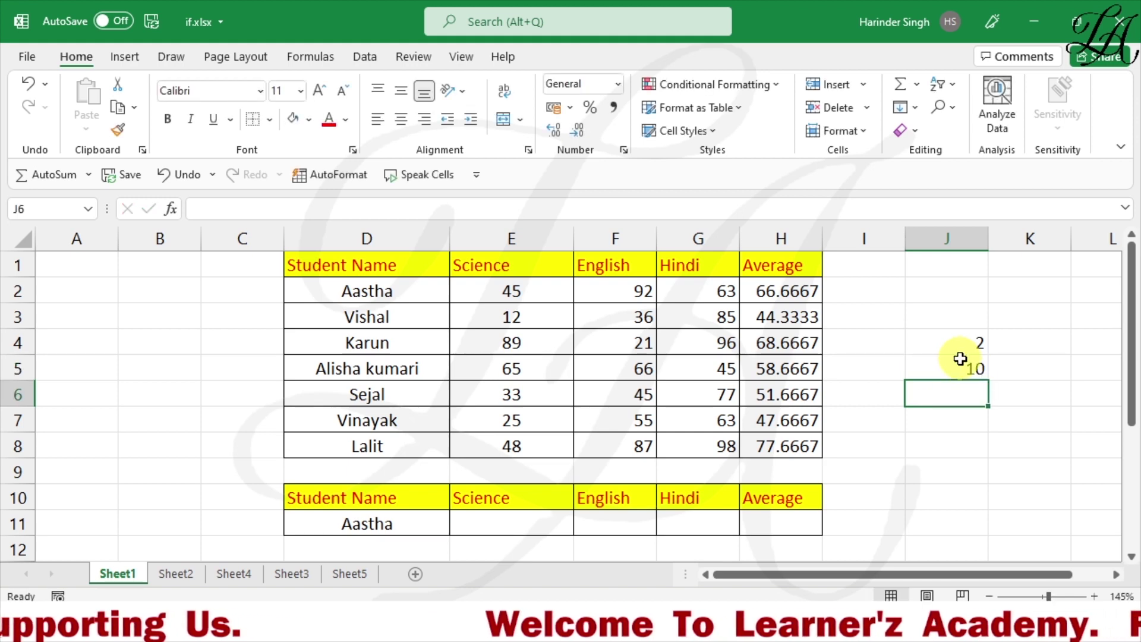
left_click(942, 369)
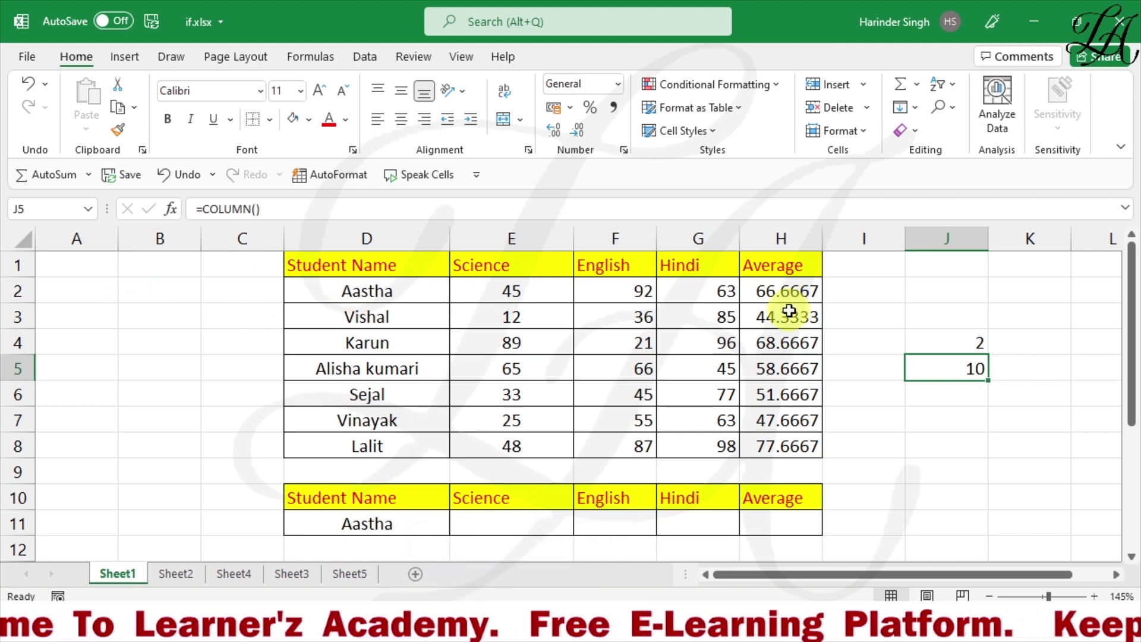
Enter the formula =COLUMNS(A4:C4) in J8 to count the columns in that horizontal range
left_click(965, 449)
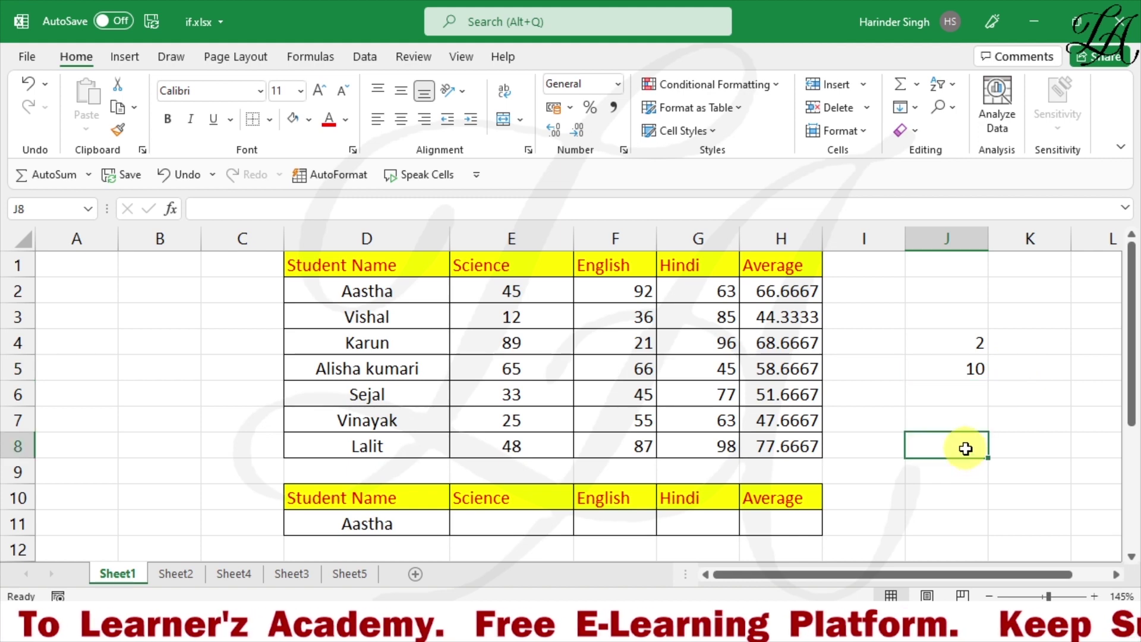
type("=")
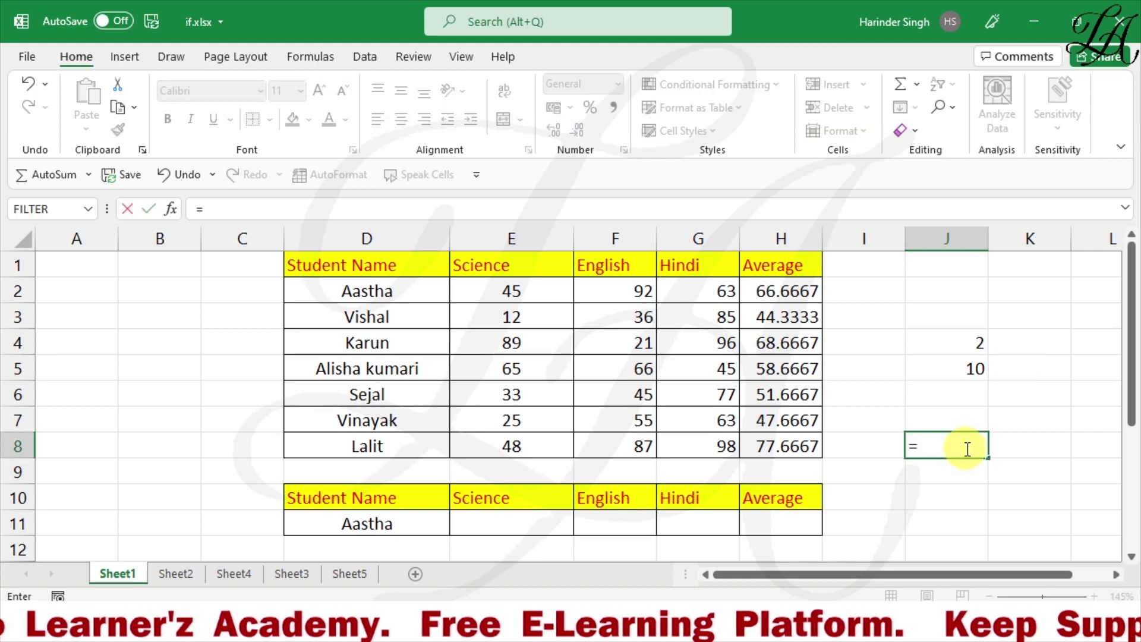
type("co")
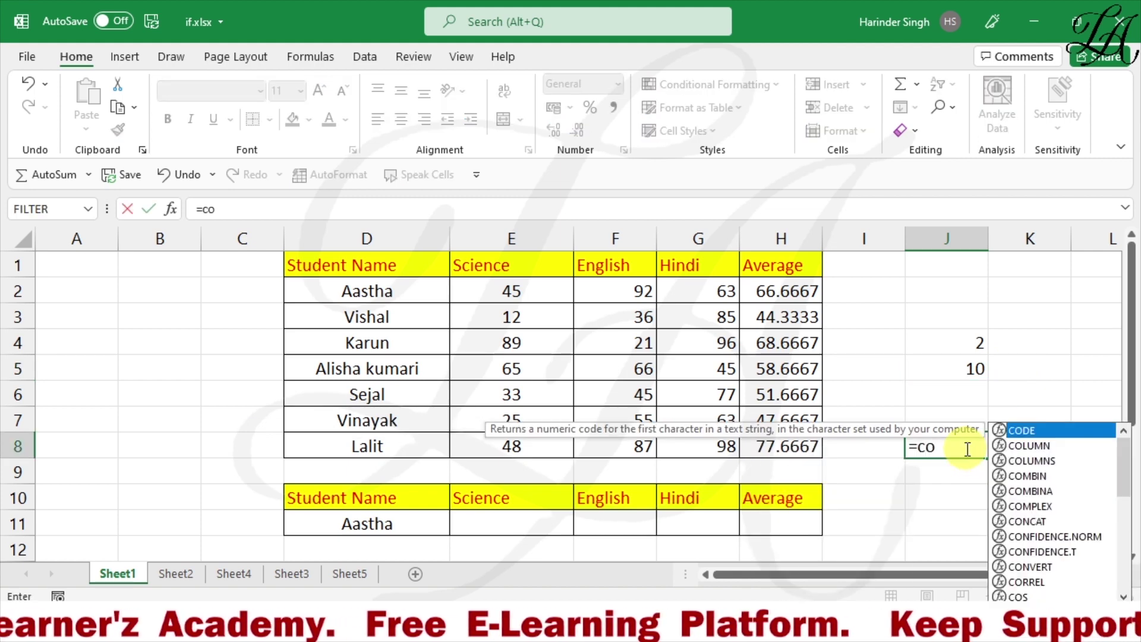
type("lumn")
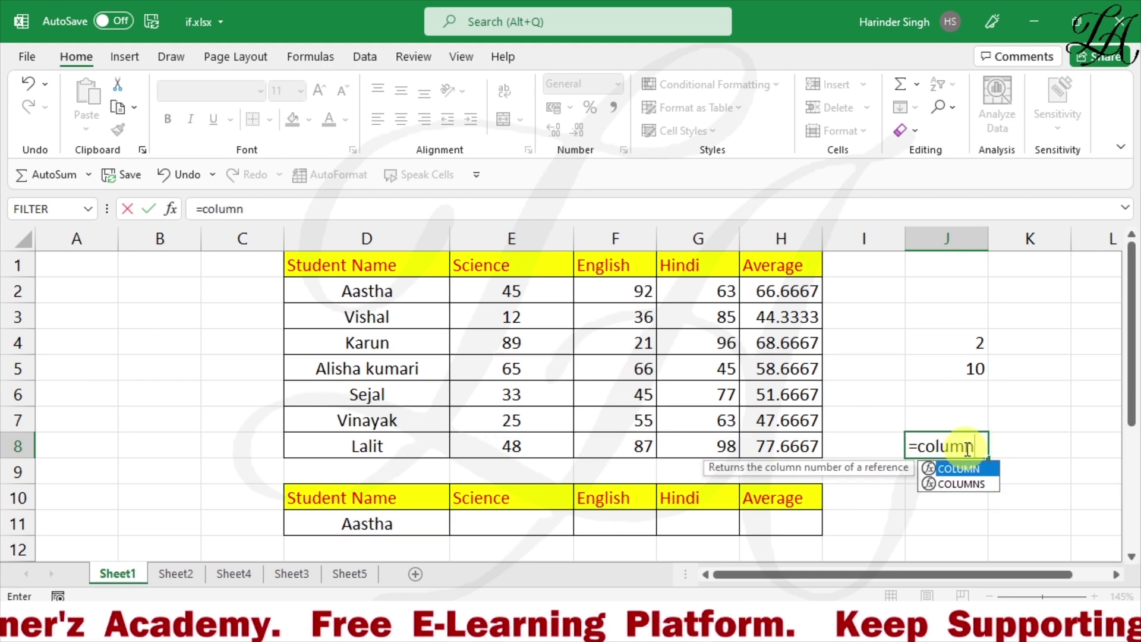
type("s(")
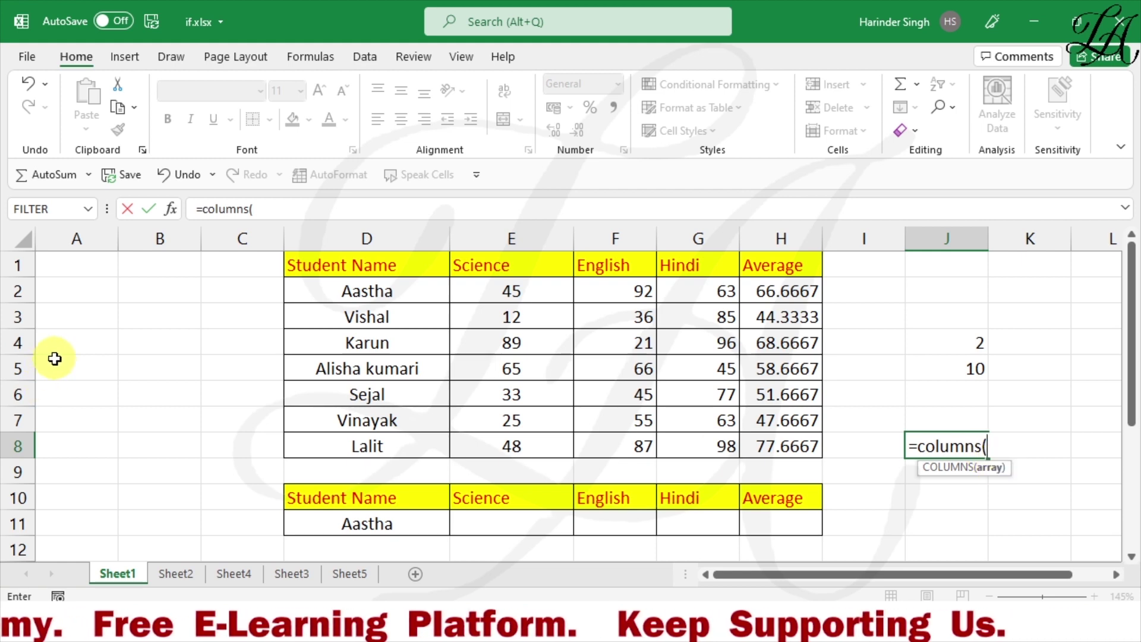
left_click(66, 344)
left_click_drag(66, 344, 209, 353)
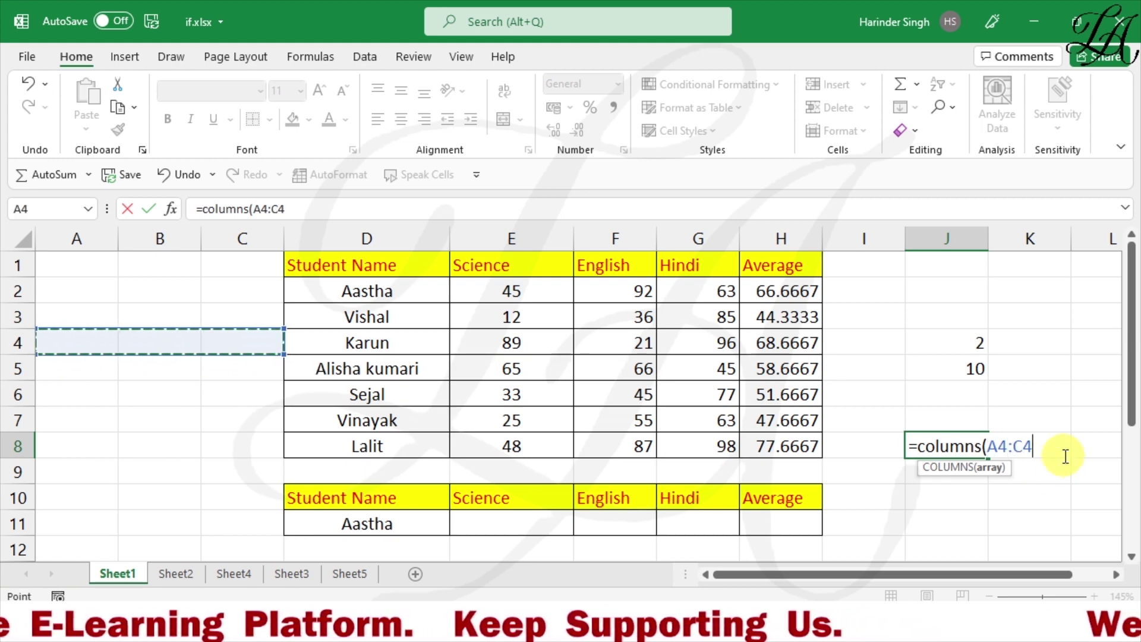
type(")")
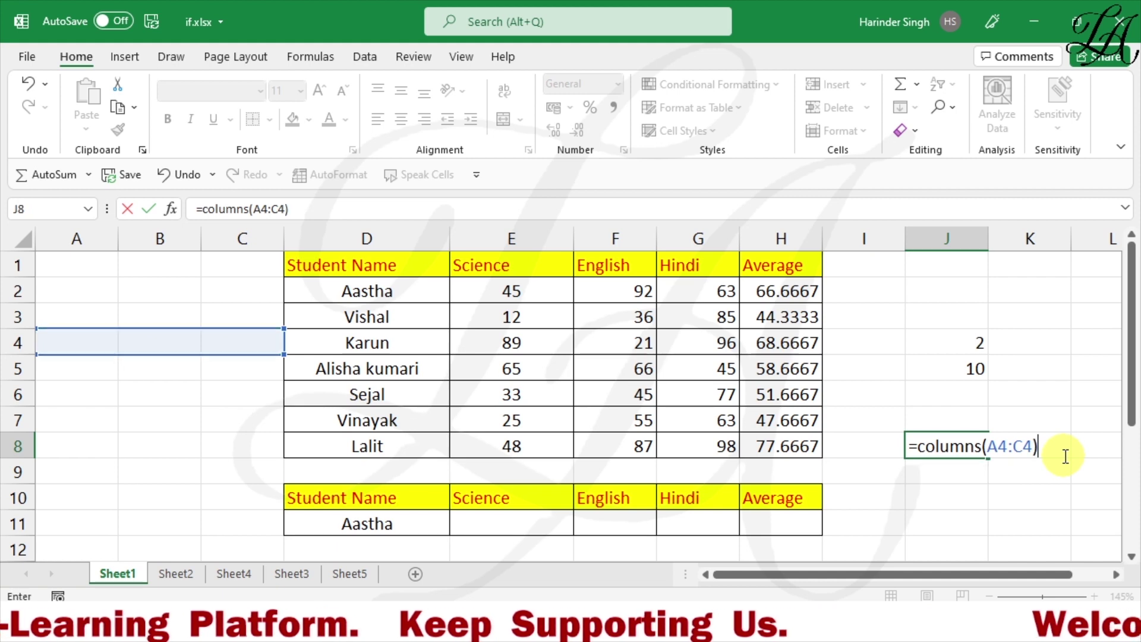
key("Return")
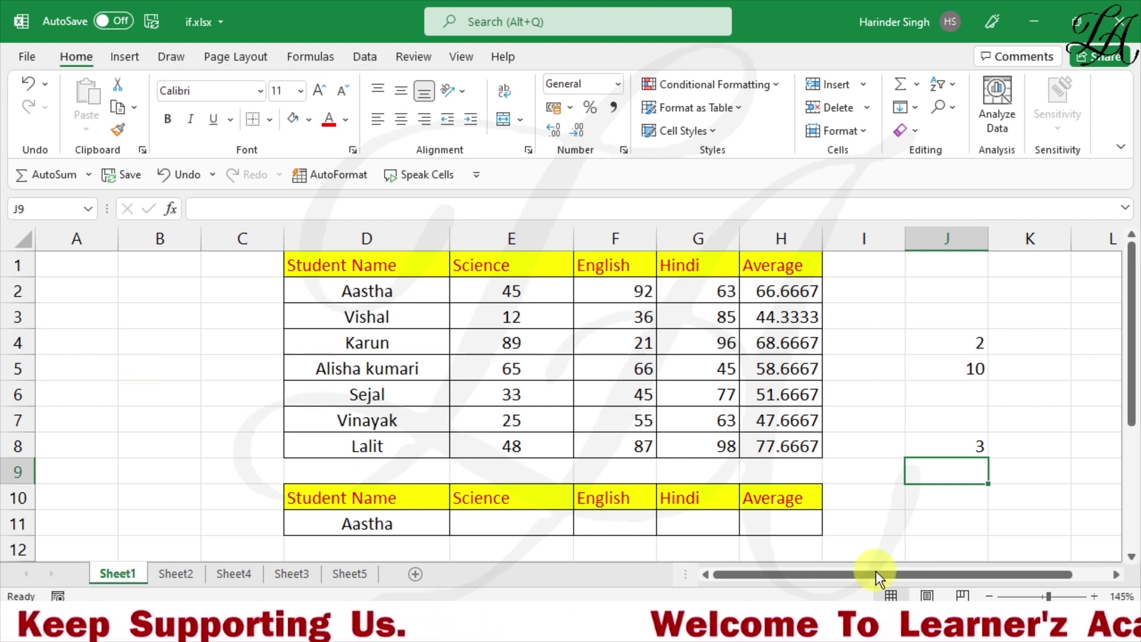
Enter the formula =COLUMNS(B2:B10) in J9 to count the columns in that vertical range
type("=")
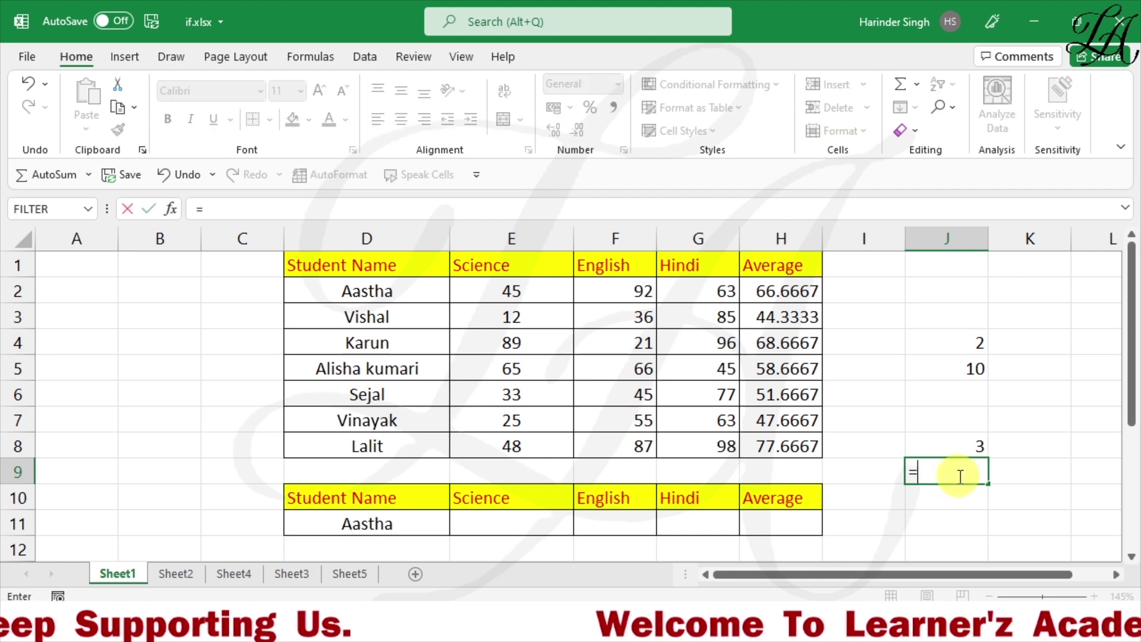
type("colum")
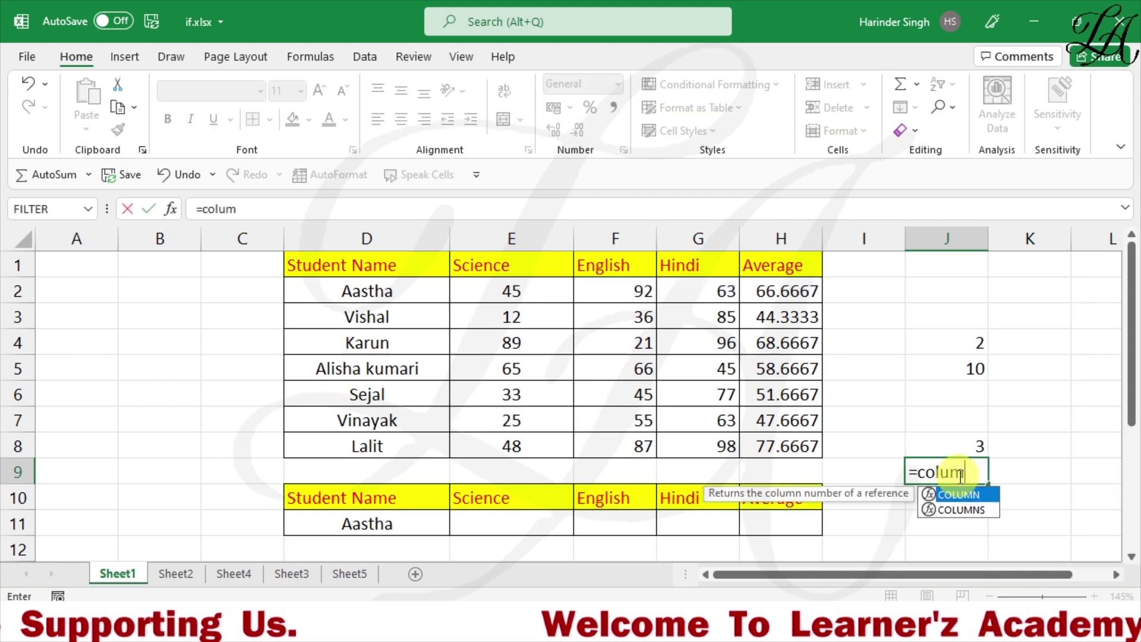
type("ns(")
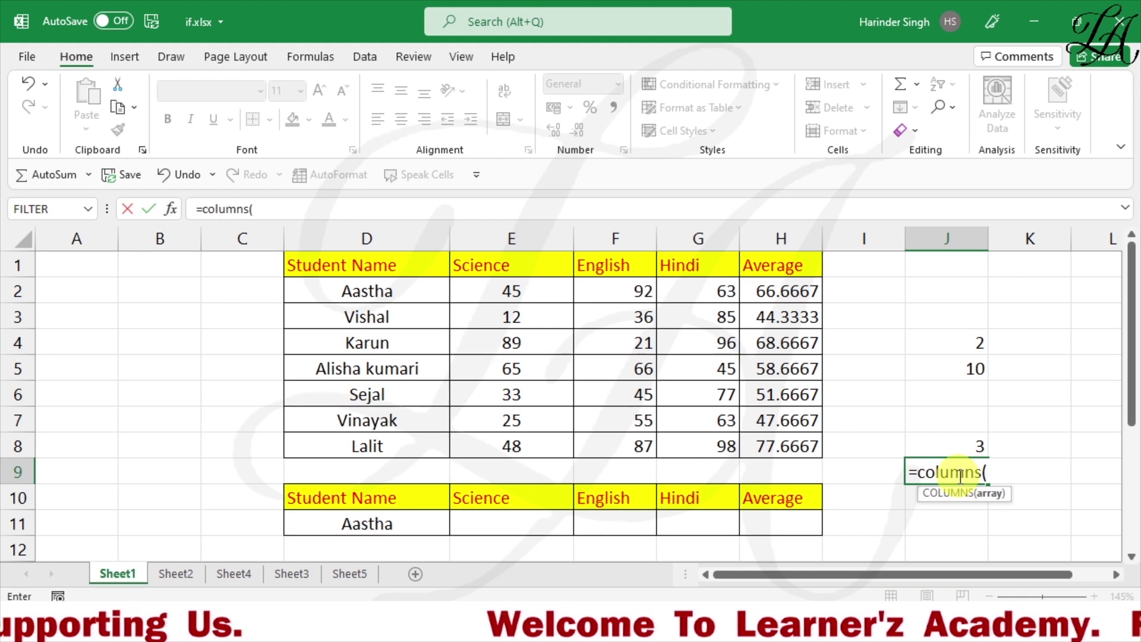
left_click_drag(170, 294, 156, 502)
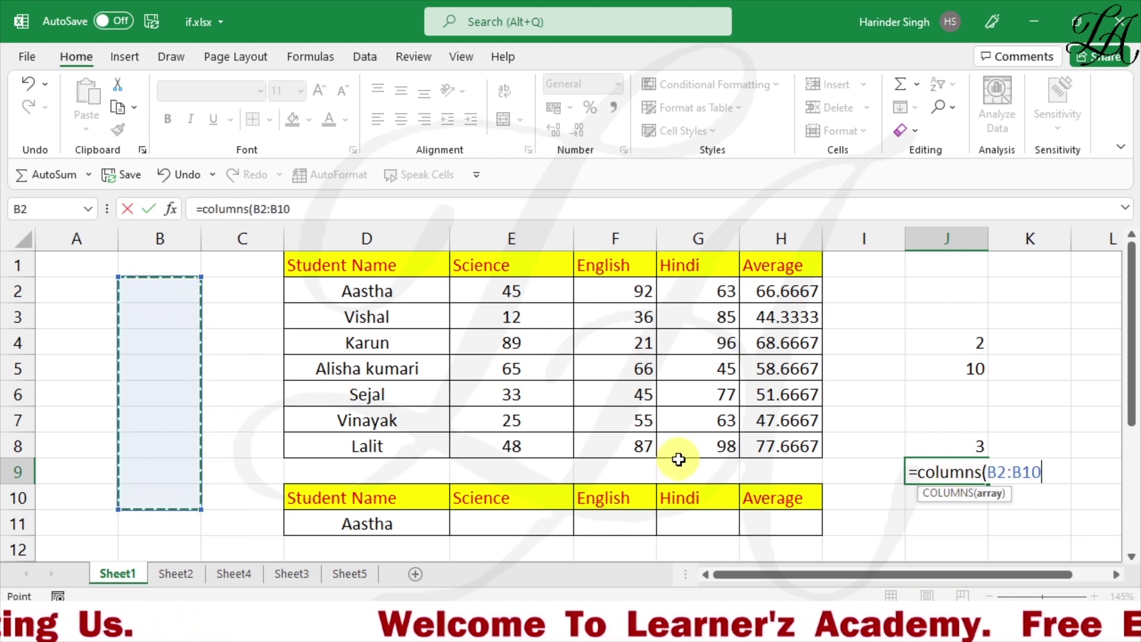
type(")")
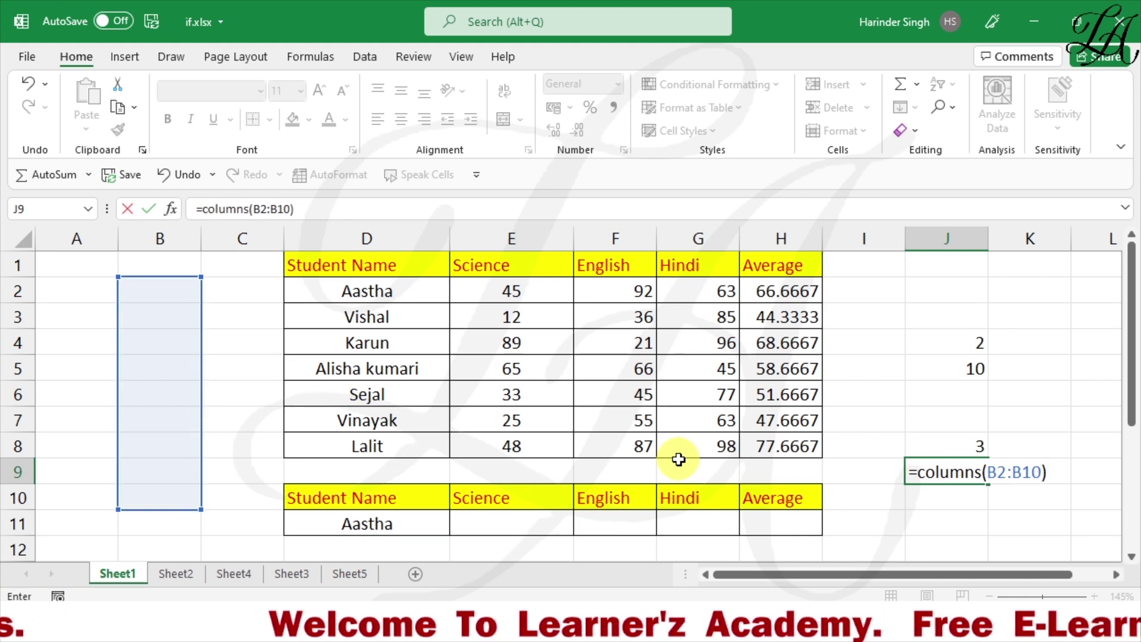
key("Return")
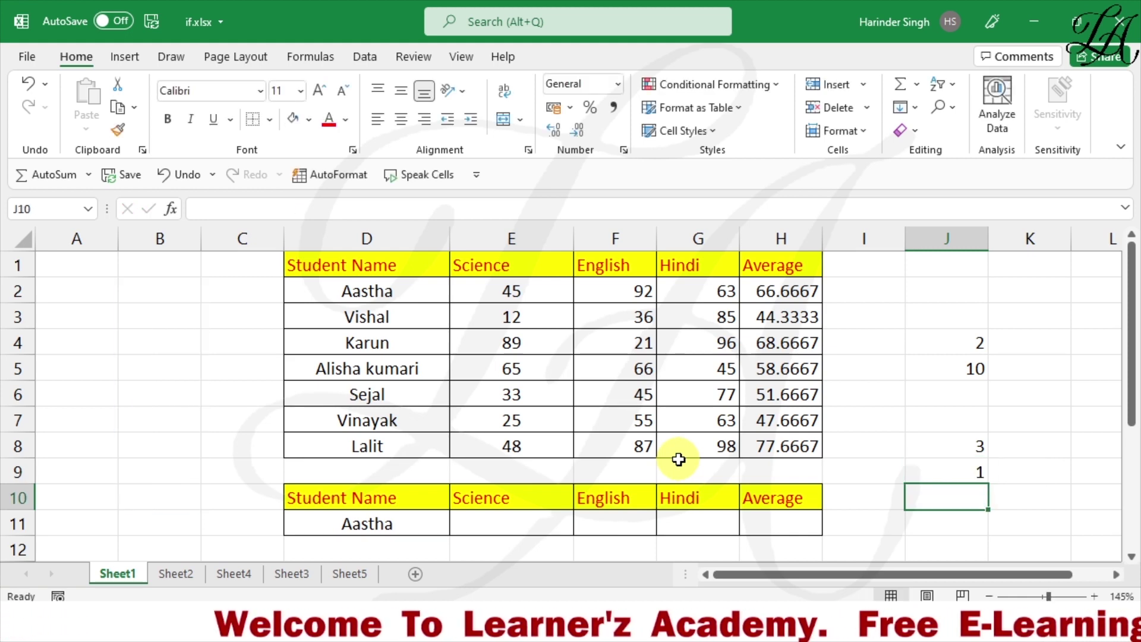
Compare the COLUMN formulas in J4 and J5 with the COLUMNS formula in J8, checking them against the cells in column B
left_click_drag(132, 304, 158, 440)
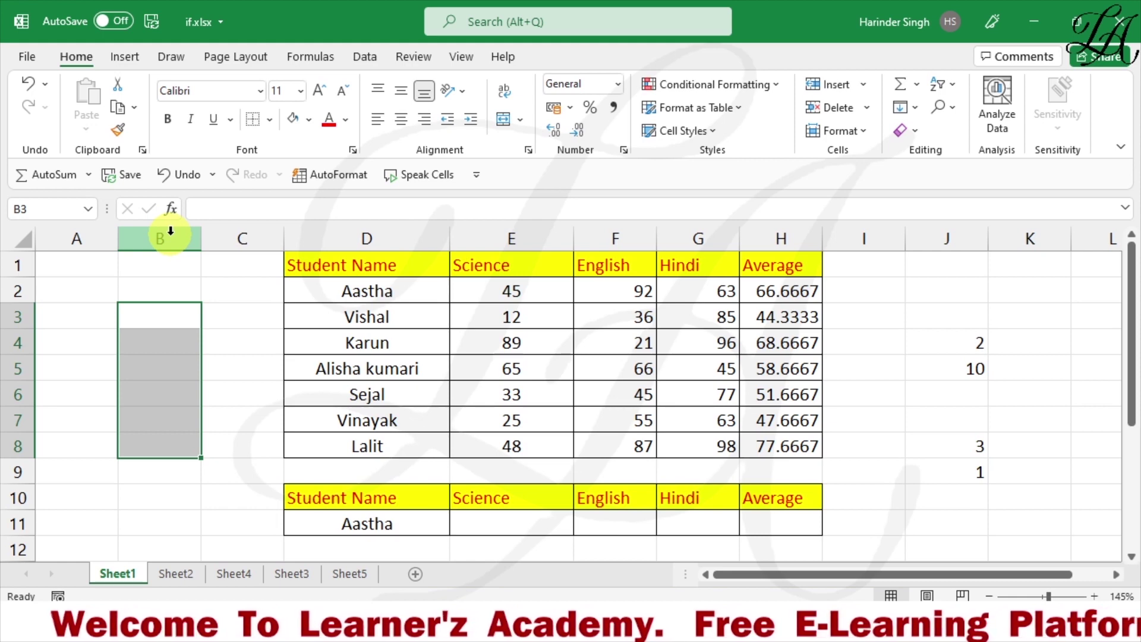
left_click(947, 443)
left_click(972, 341)
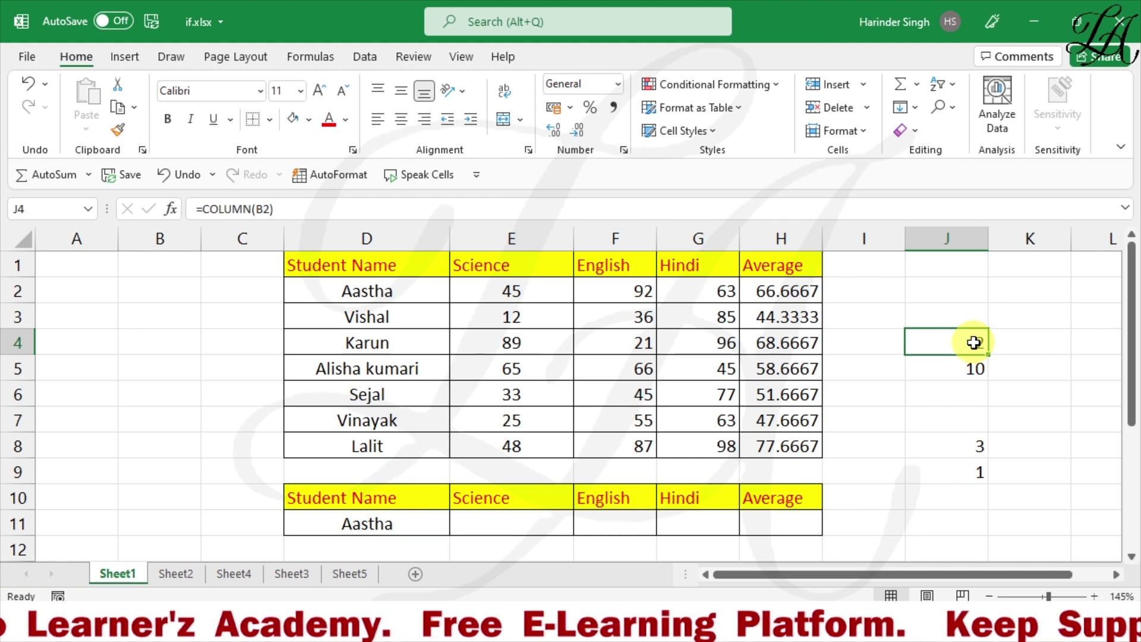
left_click(152, 322)
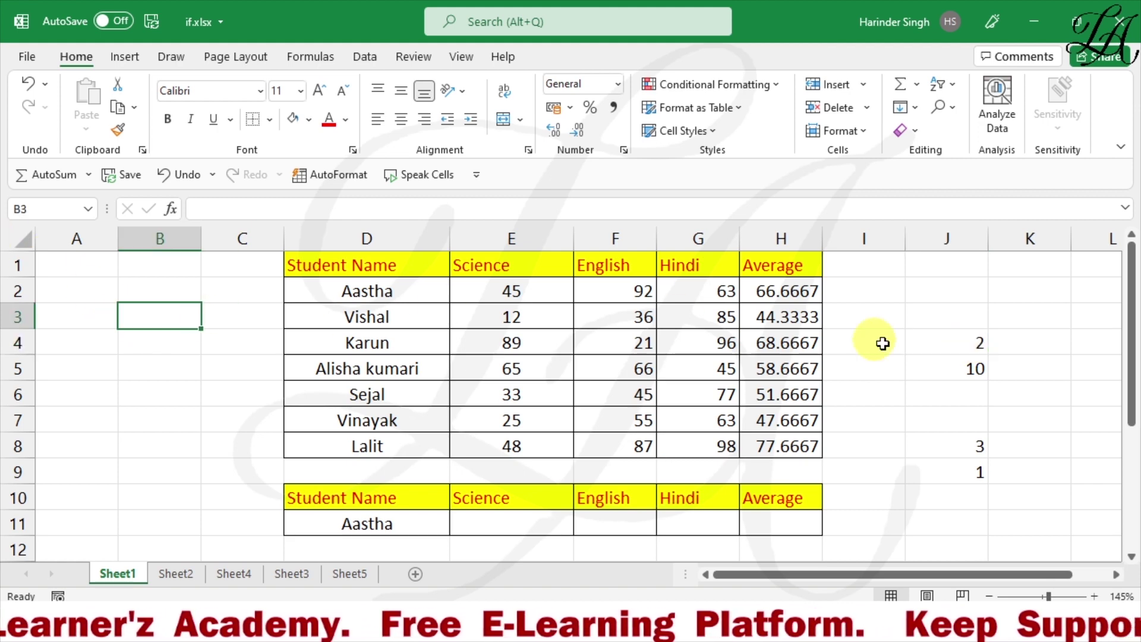
left_click(963, 347)
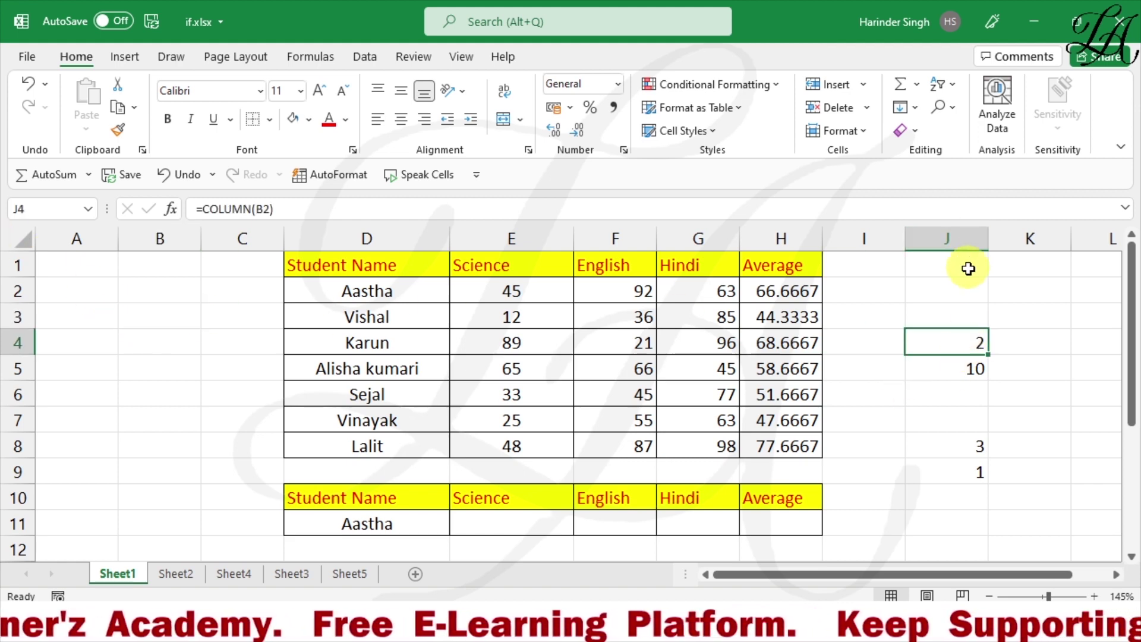
left_click(967, 378)
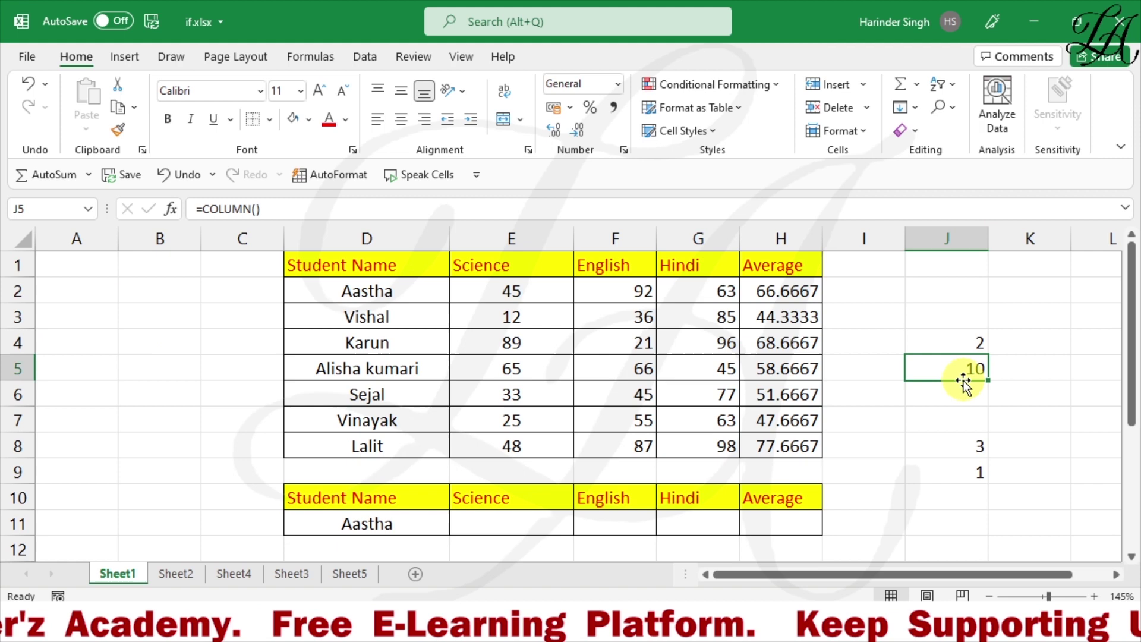
left_click(954, 450)
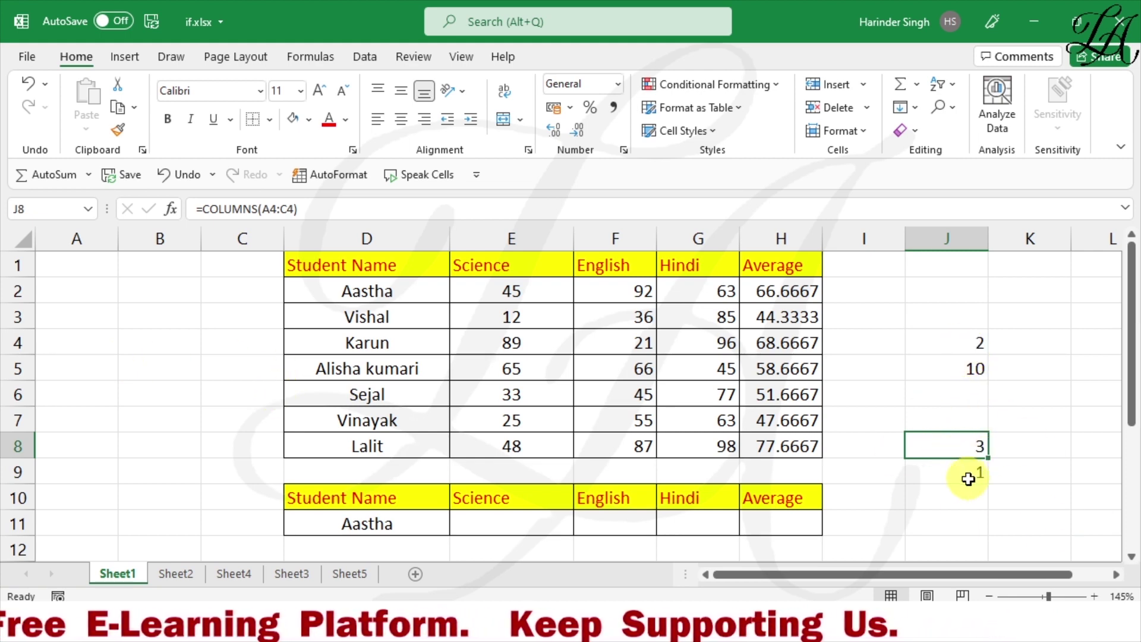
Start a VLOOKUP formula in E11 with the absolute reference $D$11 as the lookup value
left_click(508, 526)
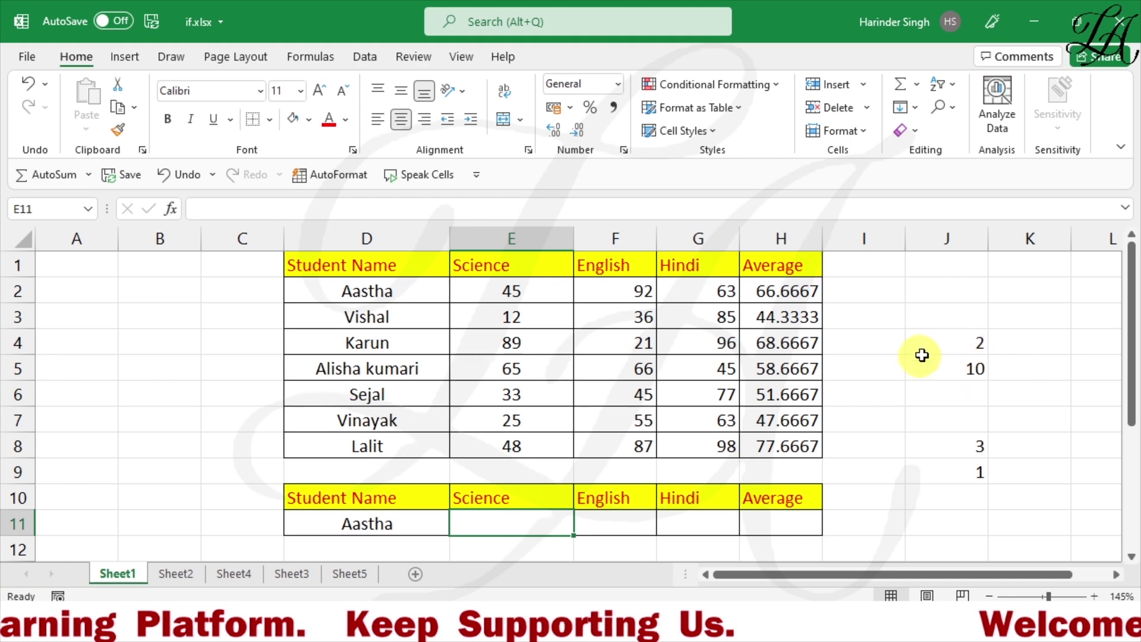
type("=")
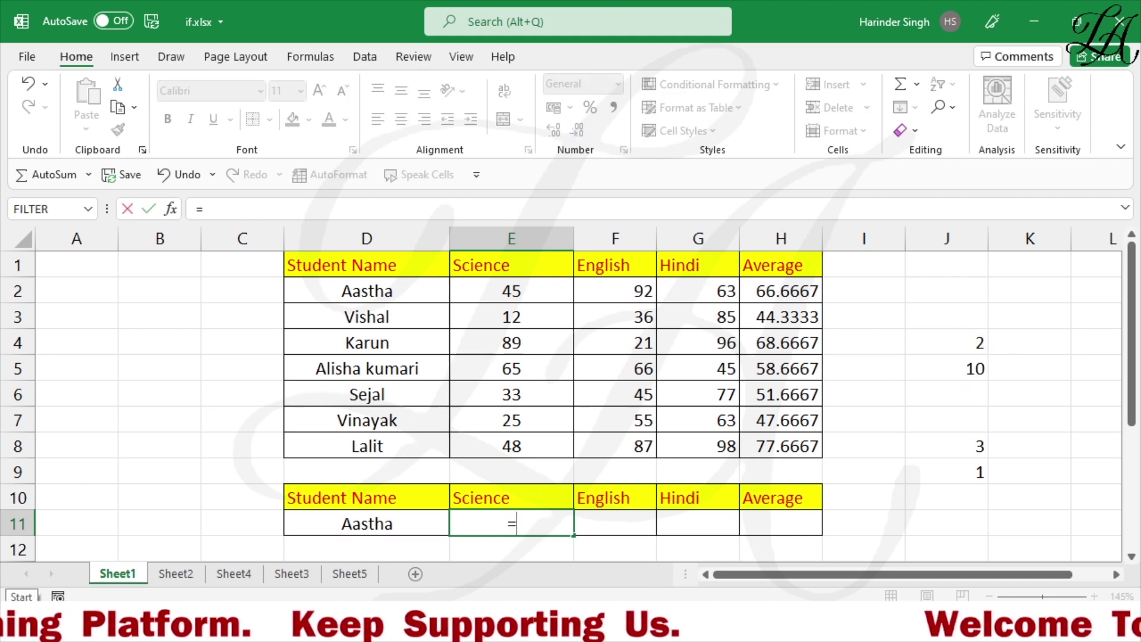
type("vloo")
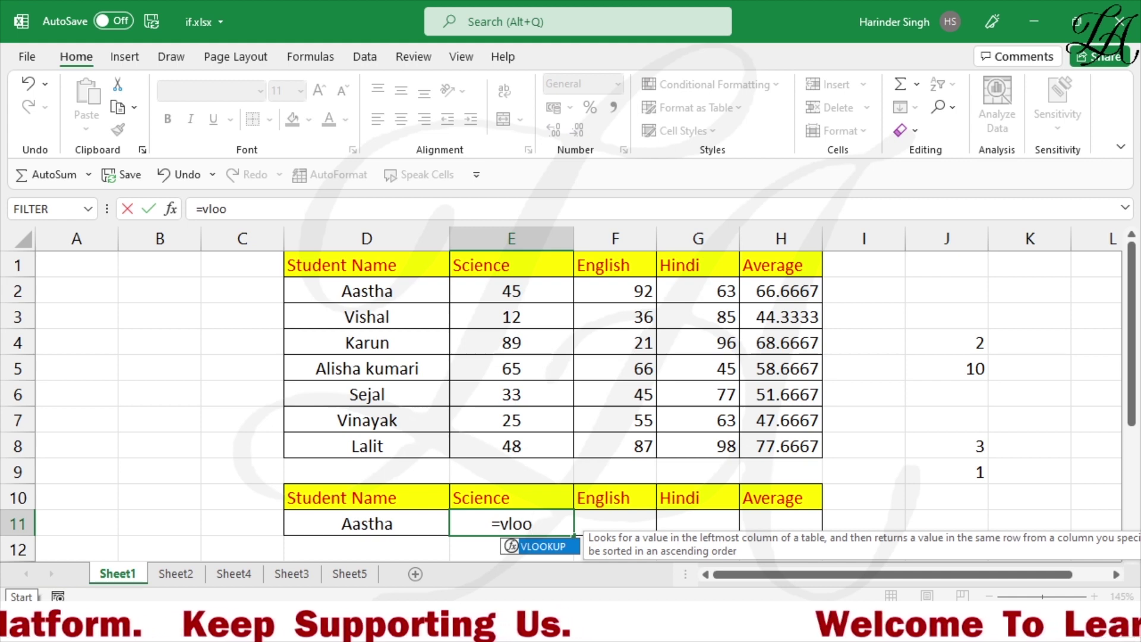
type("kup")
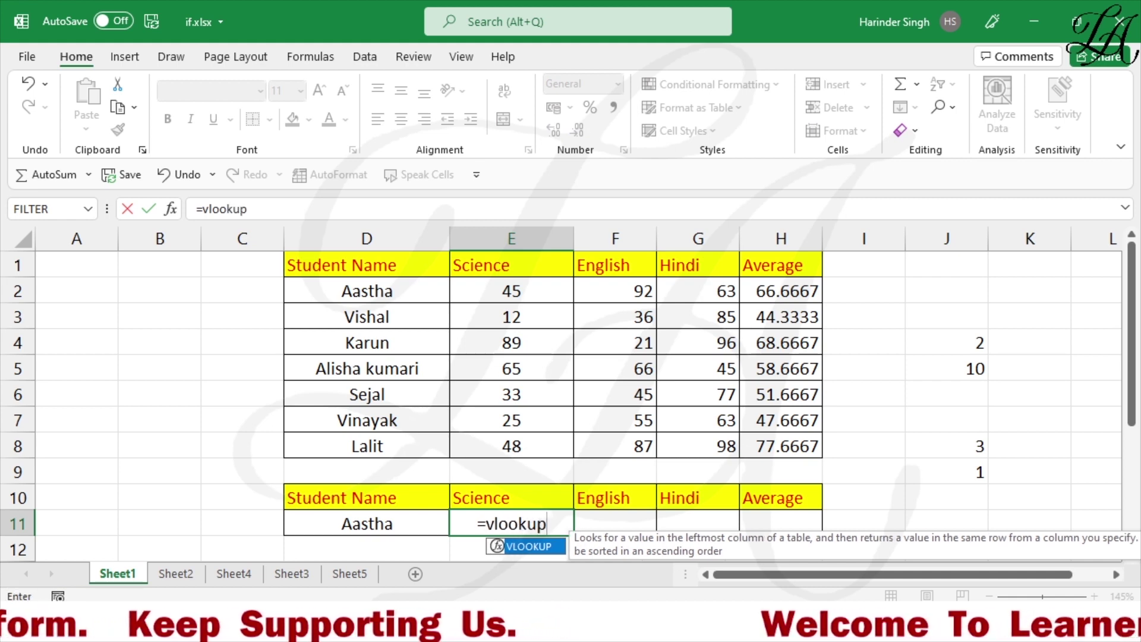
type("(")
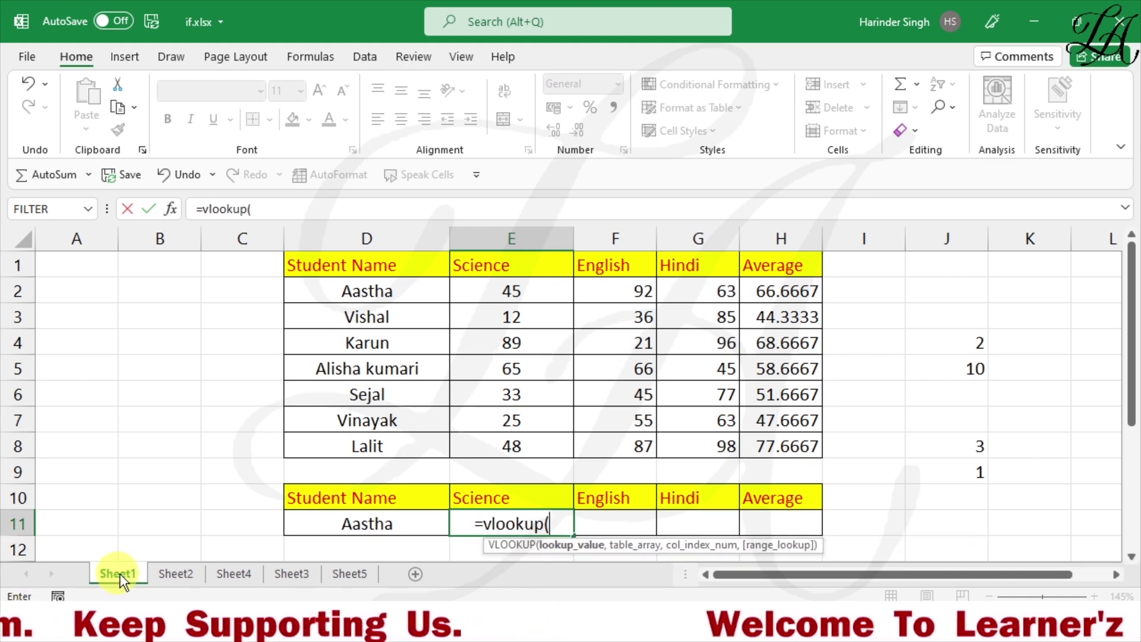
left_click(383, 532)
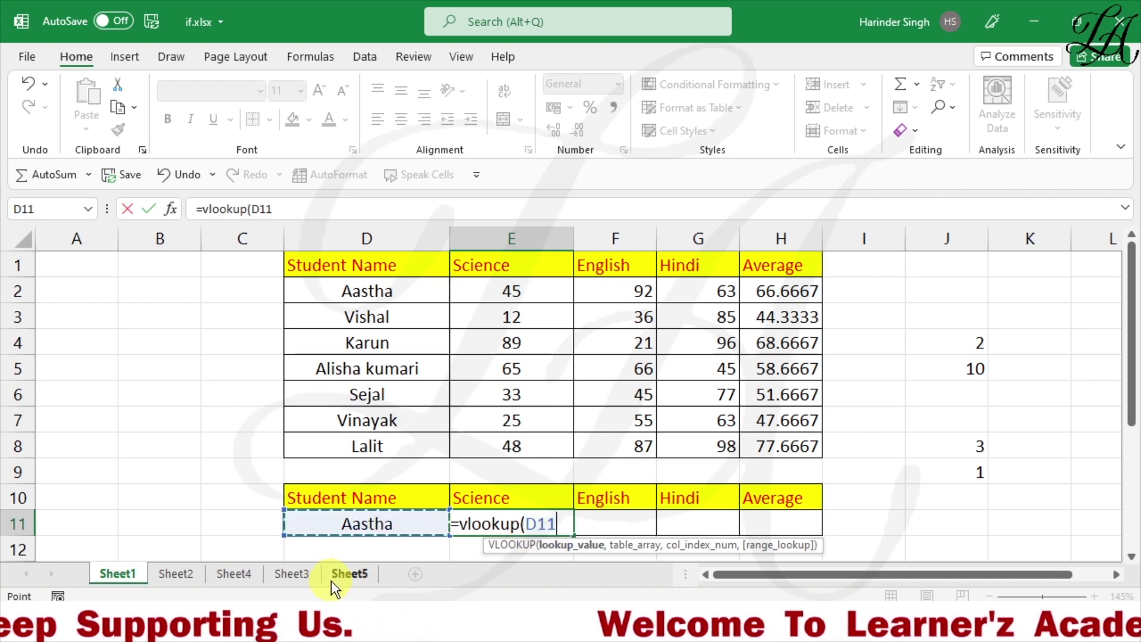
type(",")
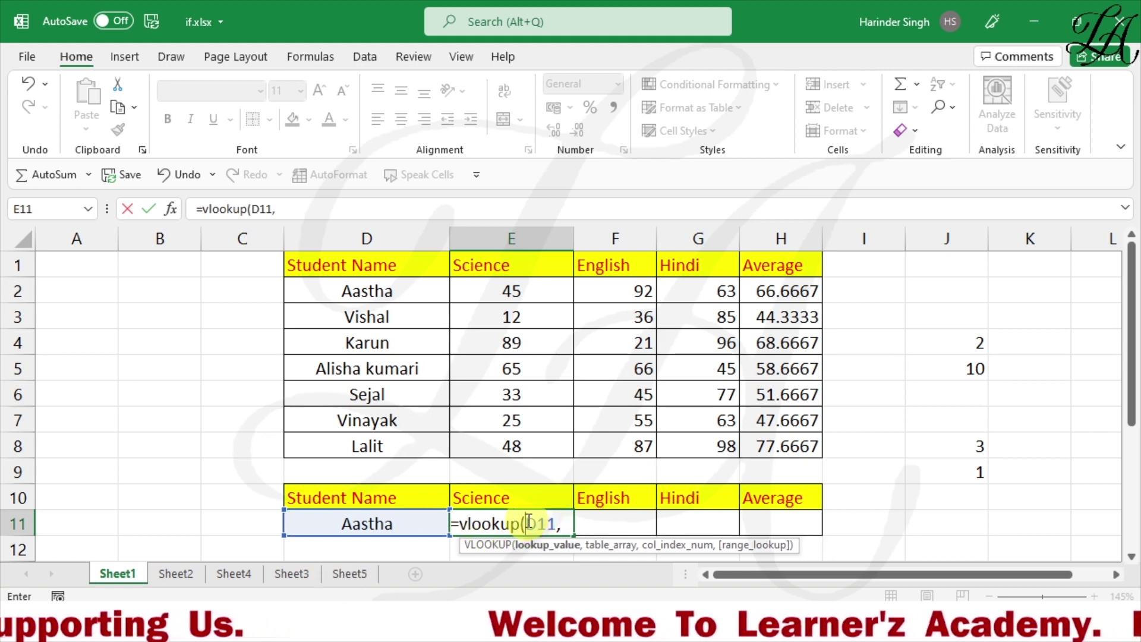
key("F4")
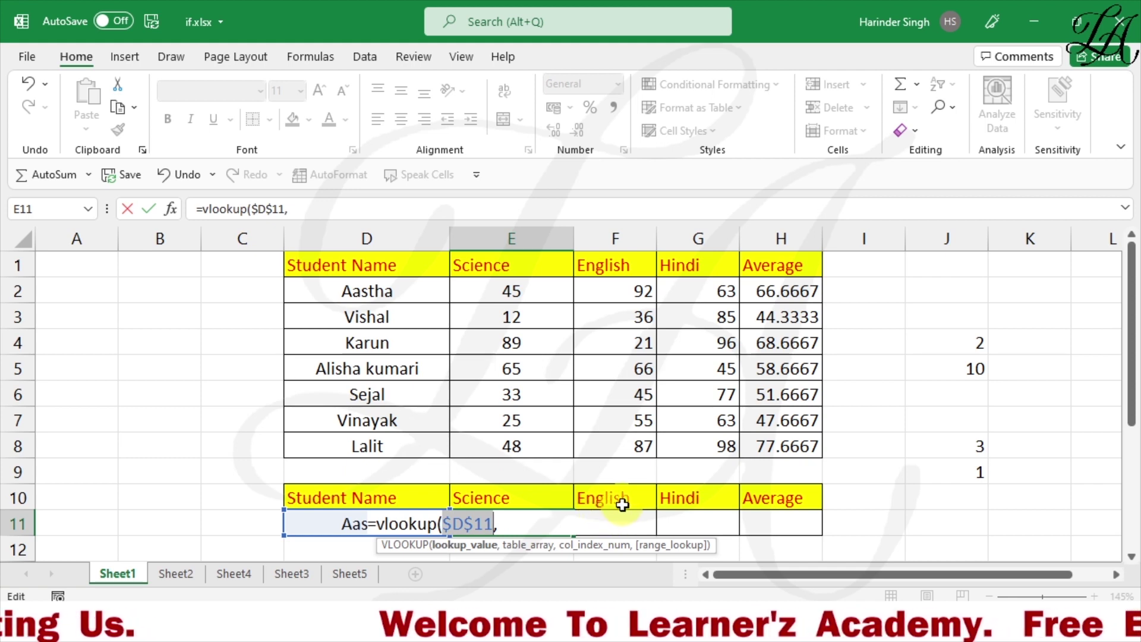
left_click(502, 530)
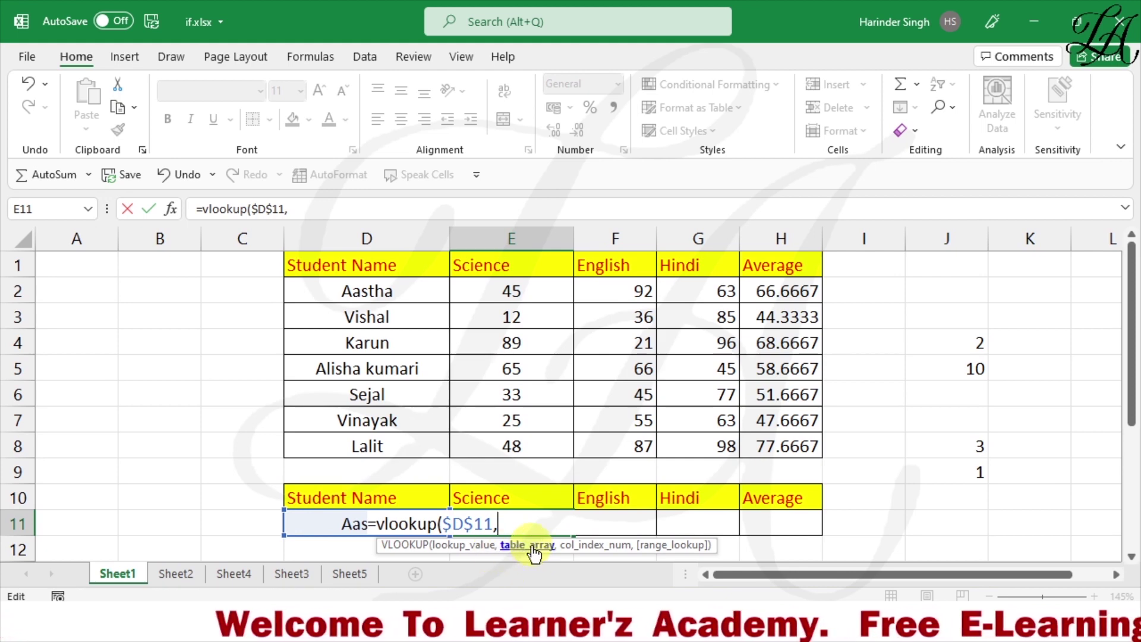
Set the absolute range $D$2:$H$8 as the table array of the VLOOKUP in E11
left_click_drag(306, 290, 754, 440)
key("F4")
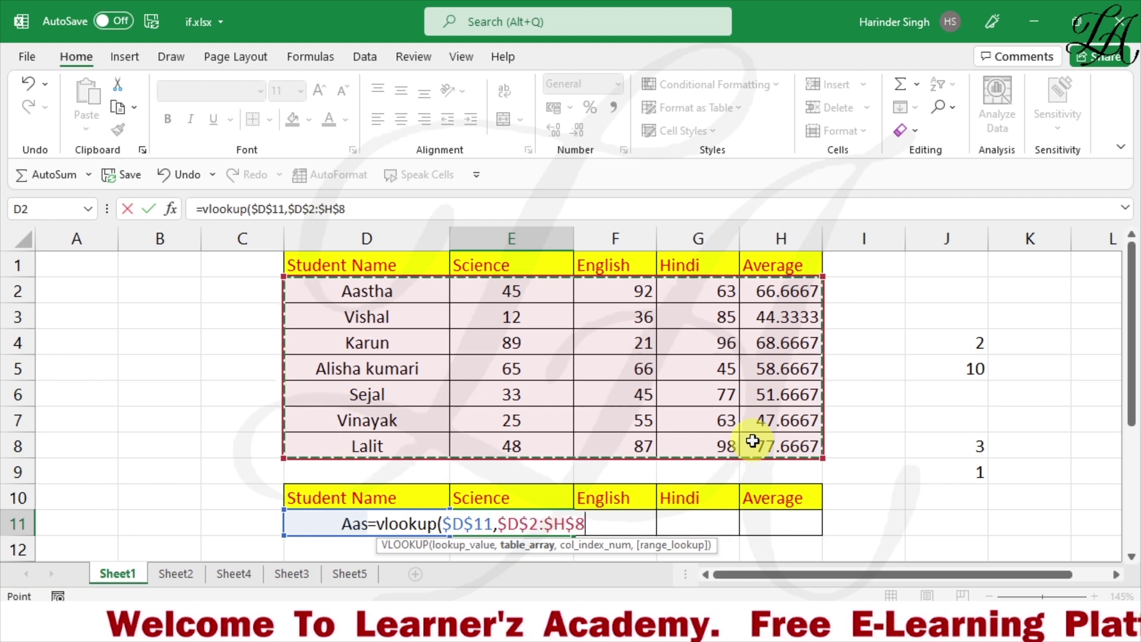
type(",")
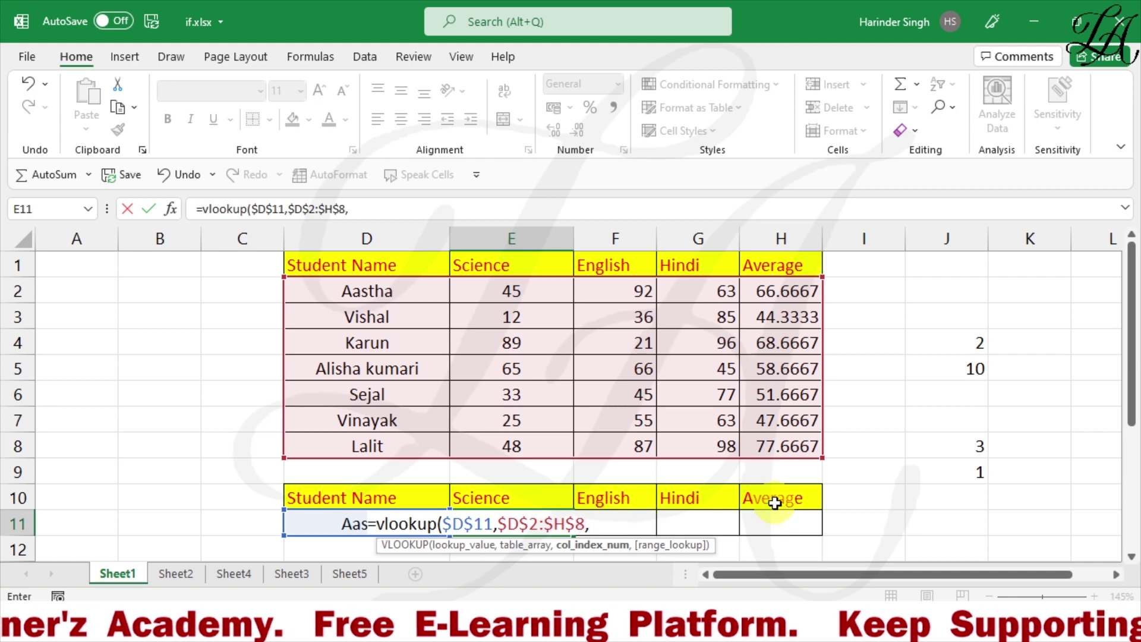
Complete the E11 formula with COLUMN(B2) as the column index and 0 for an exact match
type("col")
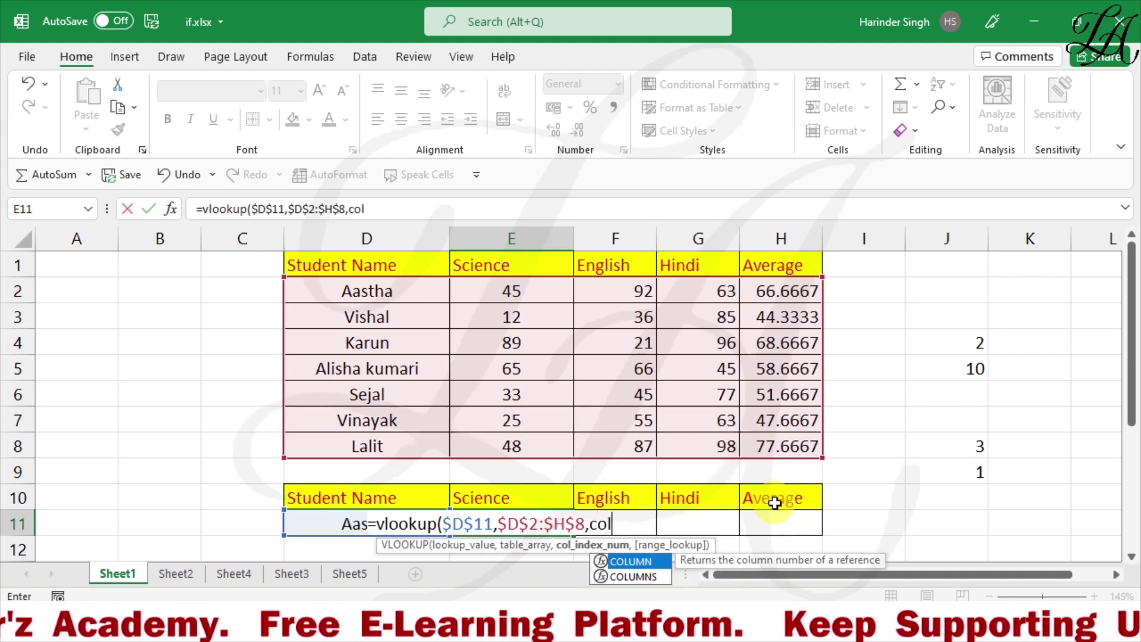
type("umn")
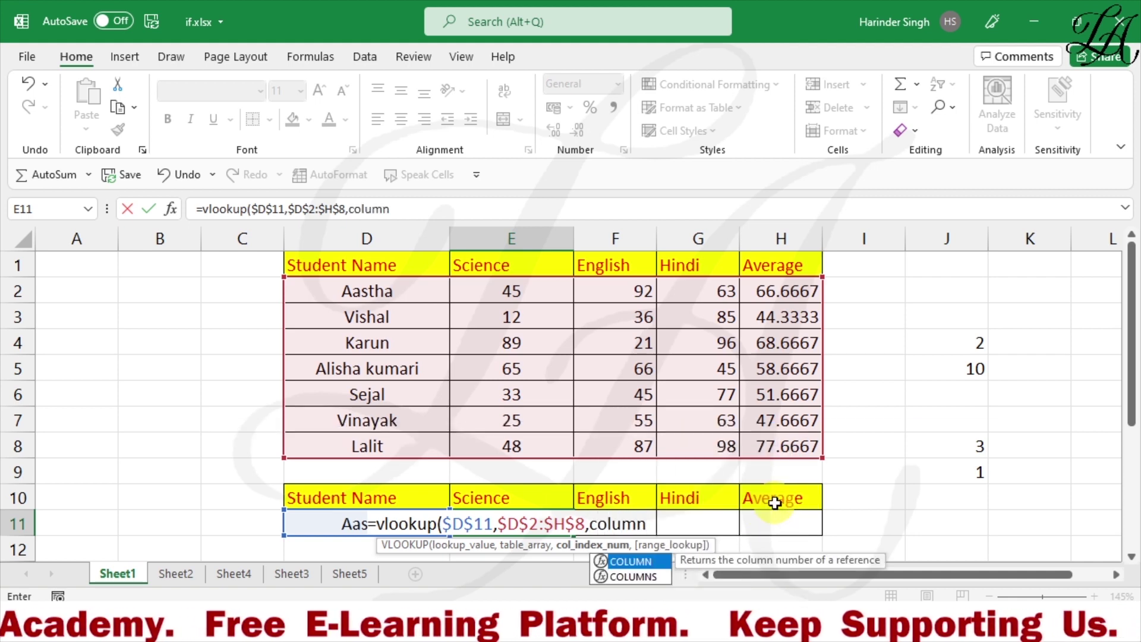
type("(")
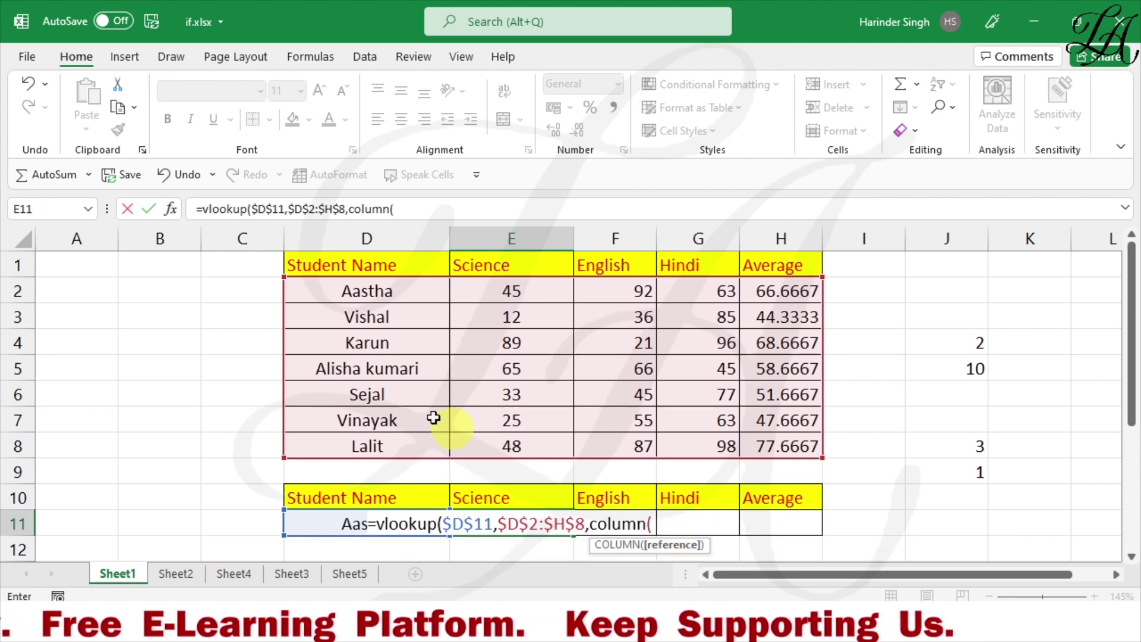
left_click(160, 295)
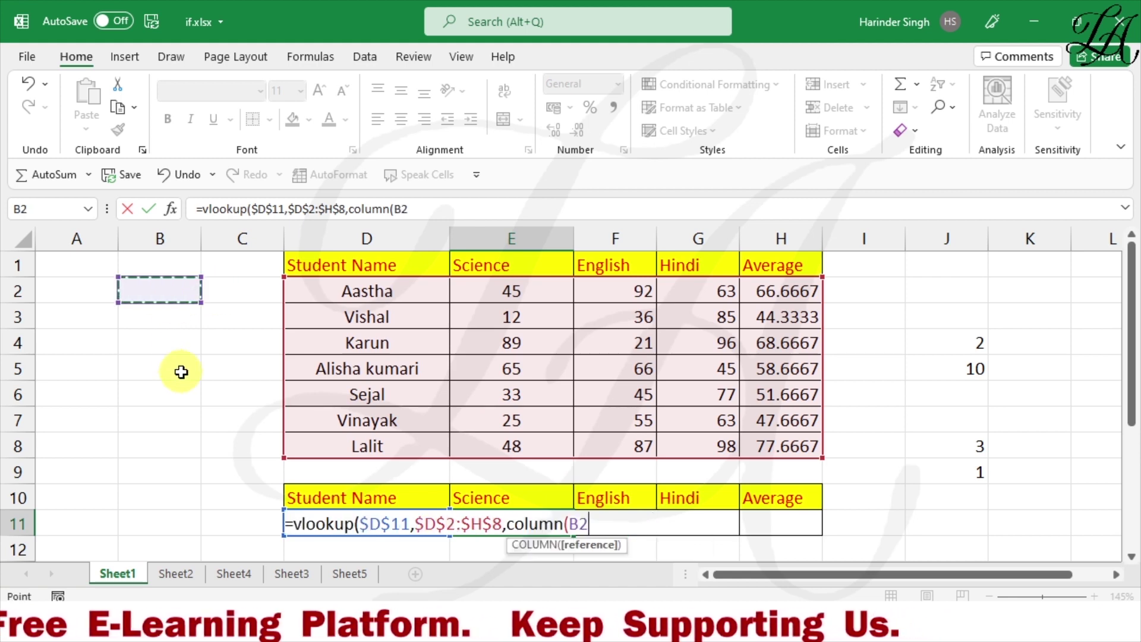
type(")")
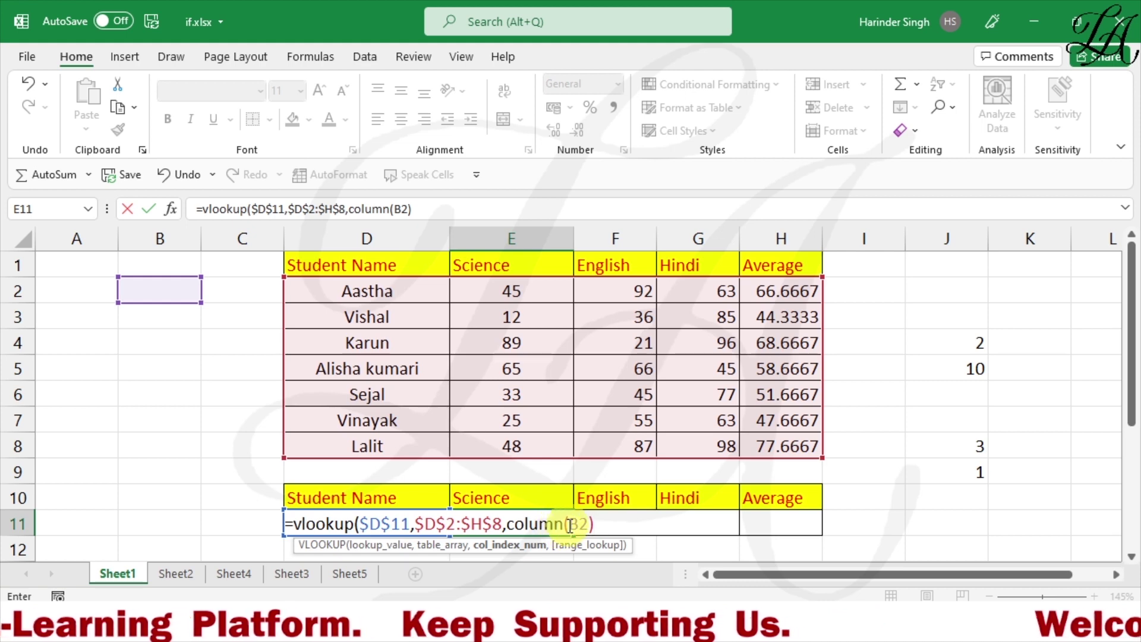
type(",")
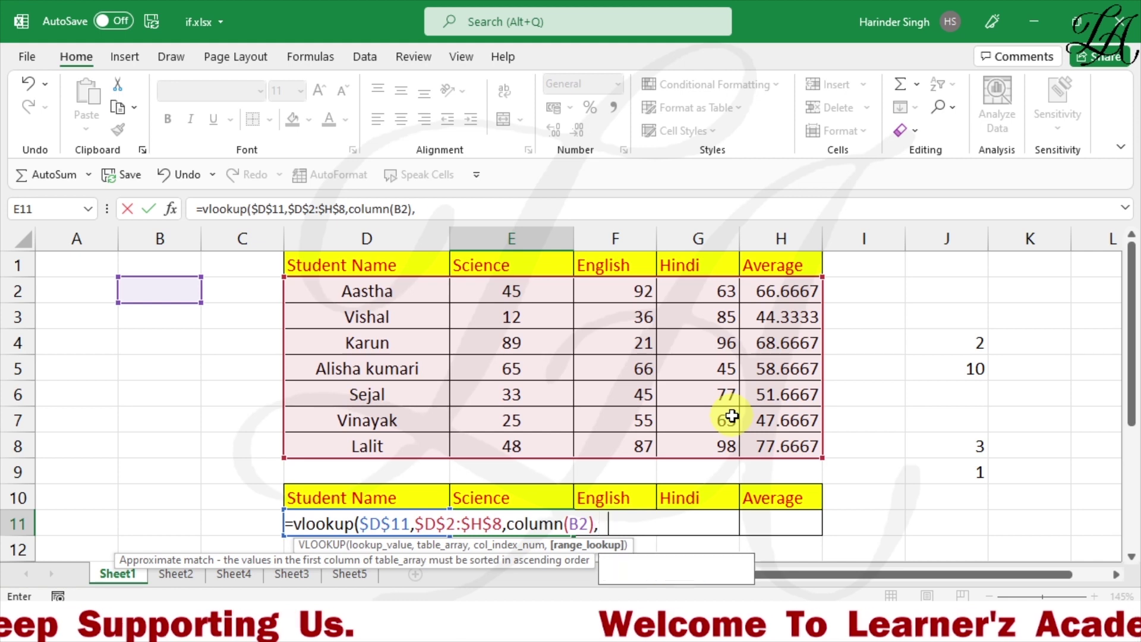
type("0)")
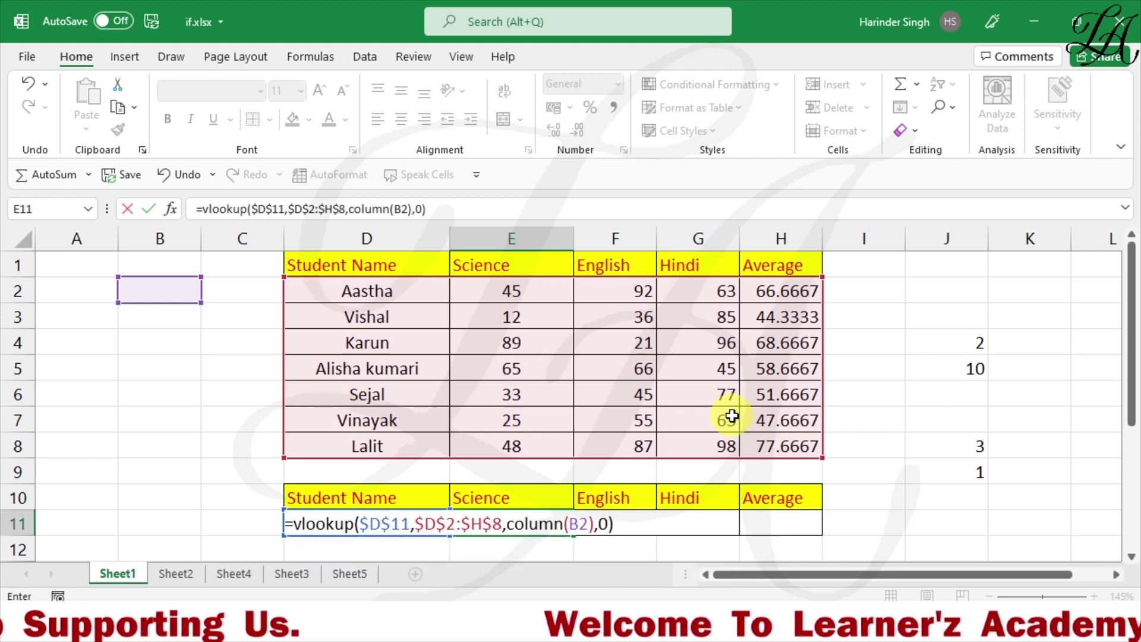
key("Return")
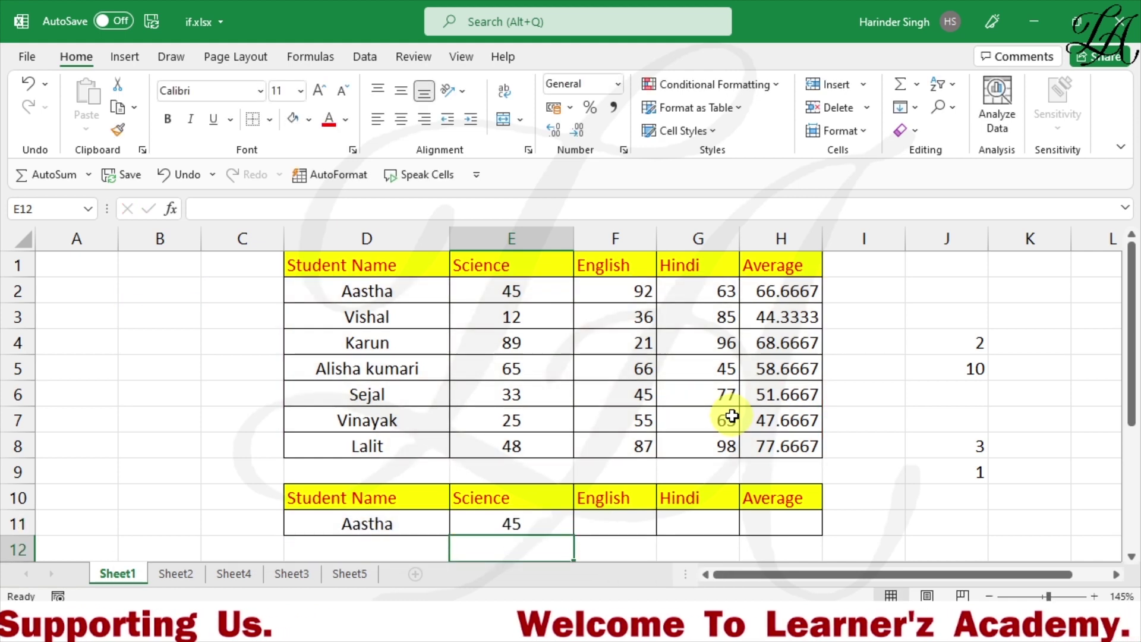
Fill the E11 formula across to H11 and compare the results with the student's marks in row 2
left_click(520, 524)
left_click_drag(572, 533, 796, 533)
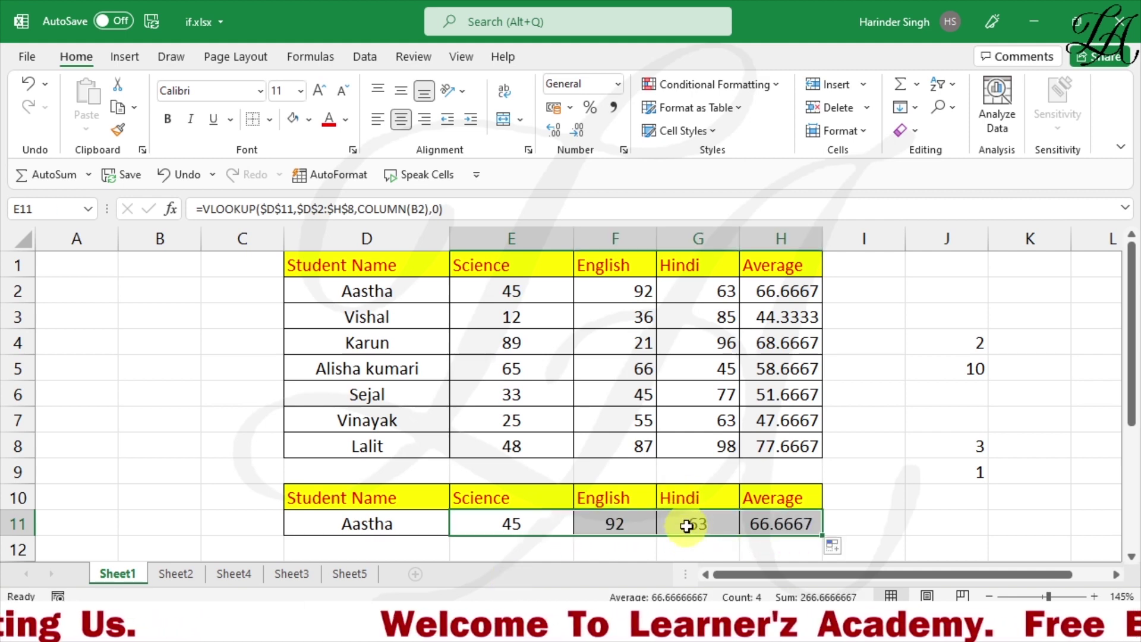
left_click(622, 523)
left_click(643, 292)
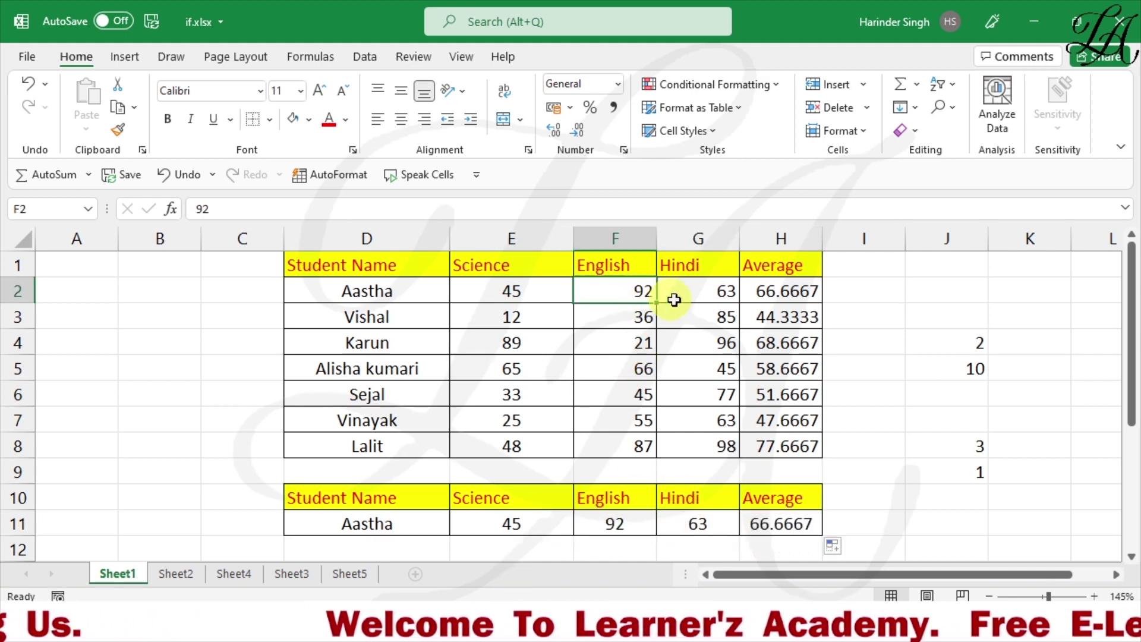
left_click(717, 296)
left_click(695, 526)
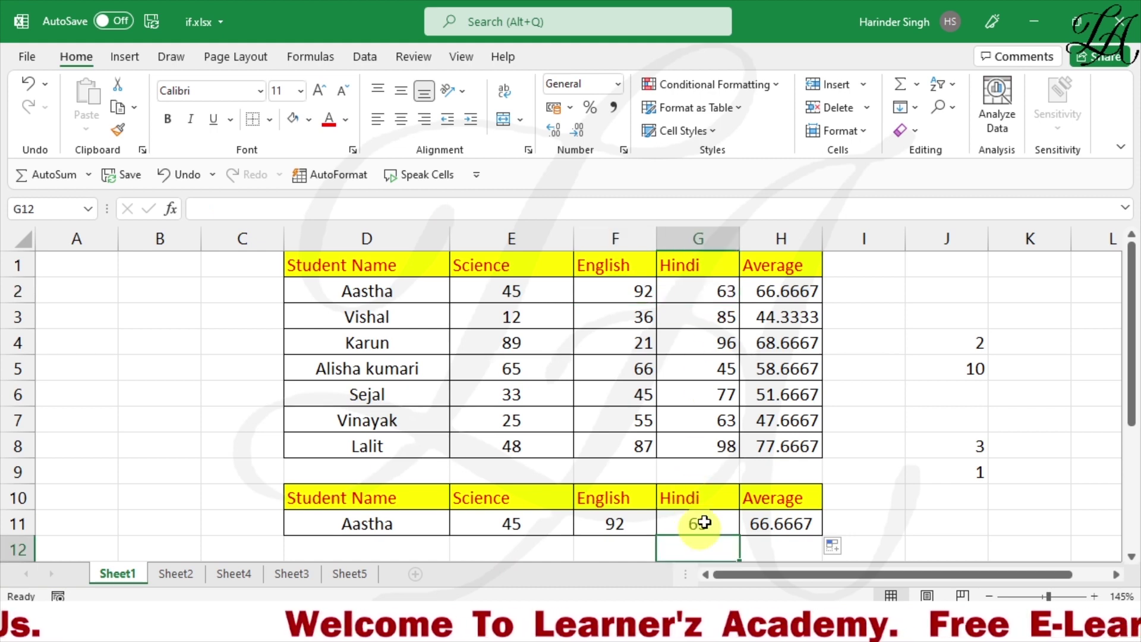
left_click(803, 302)
left_click(774, 530)
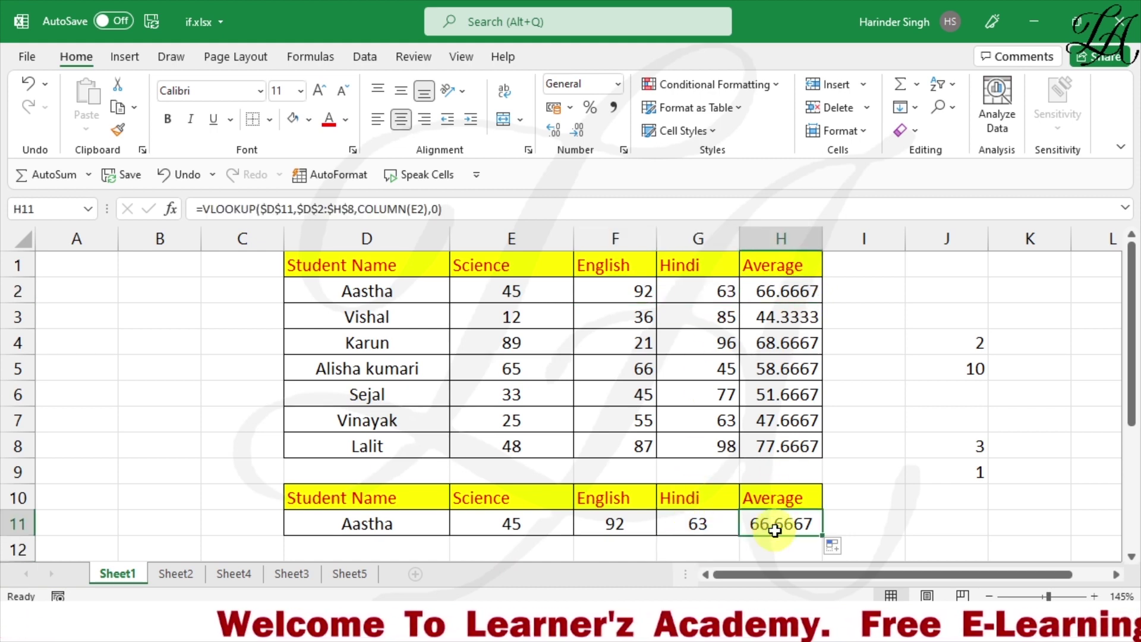
Check the COLUMN reference in each lookup formula from E11 to H11
left_click(518, 522)
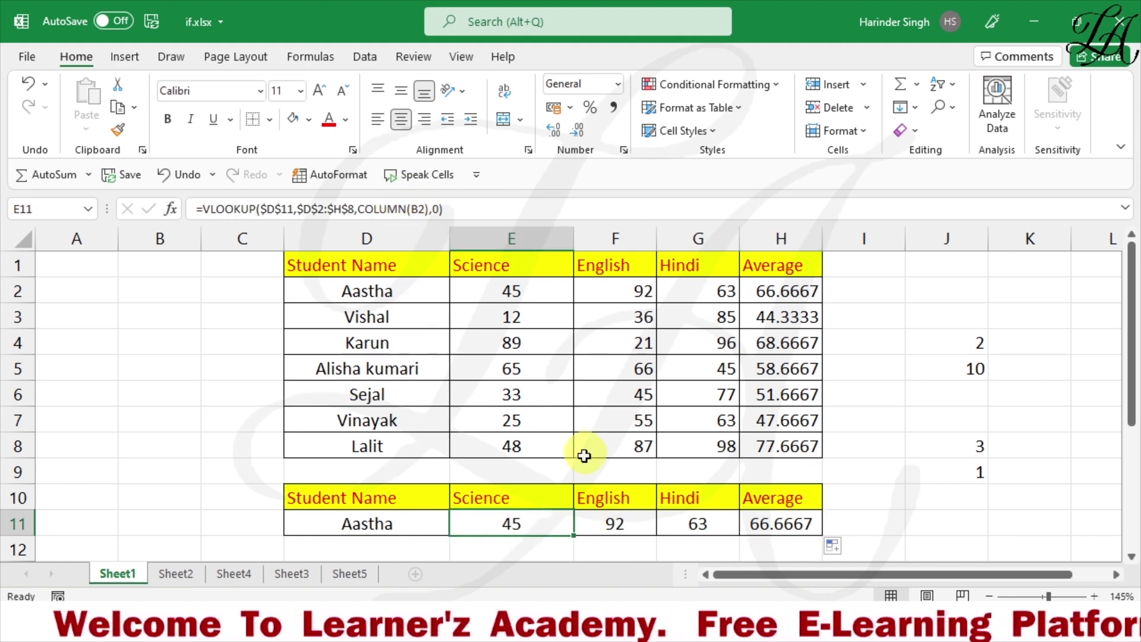
left_click(617, 524)
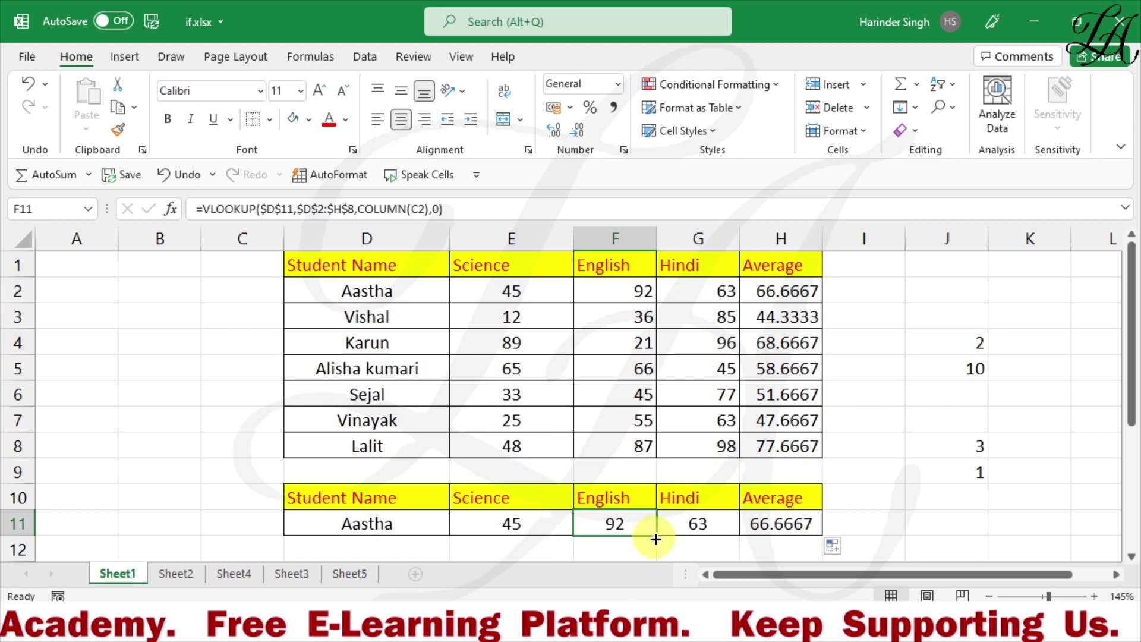
left_click(719, 530)
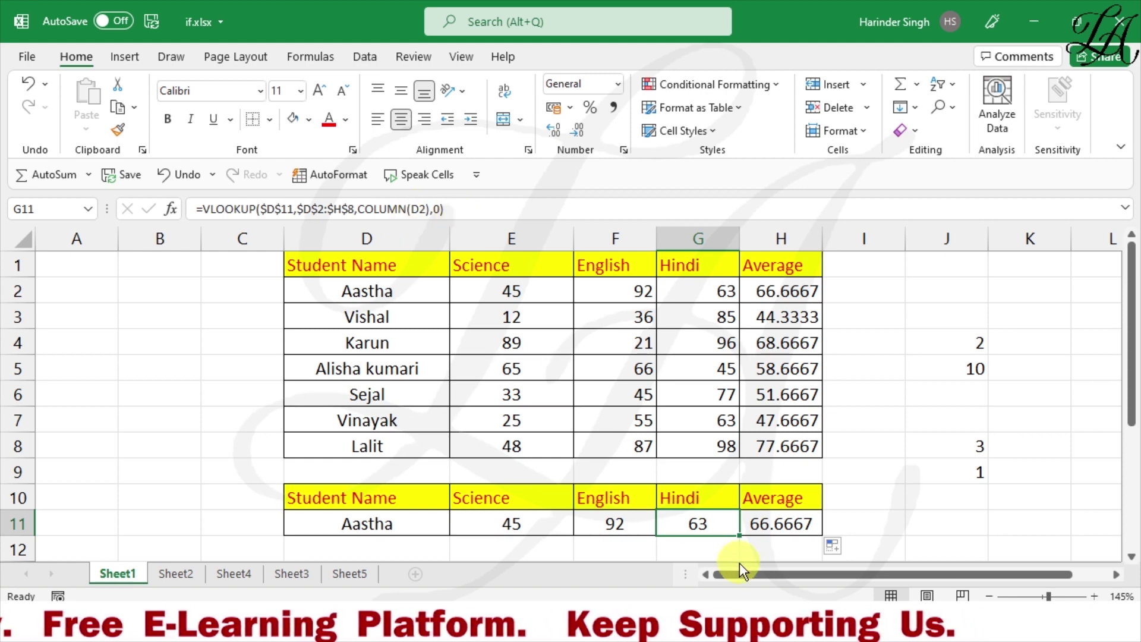
left_click(766, 529)
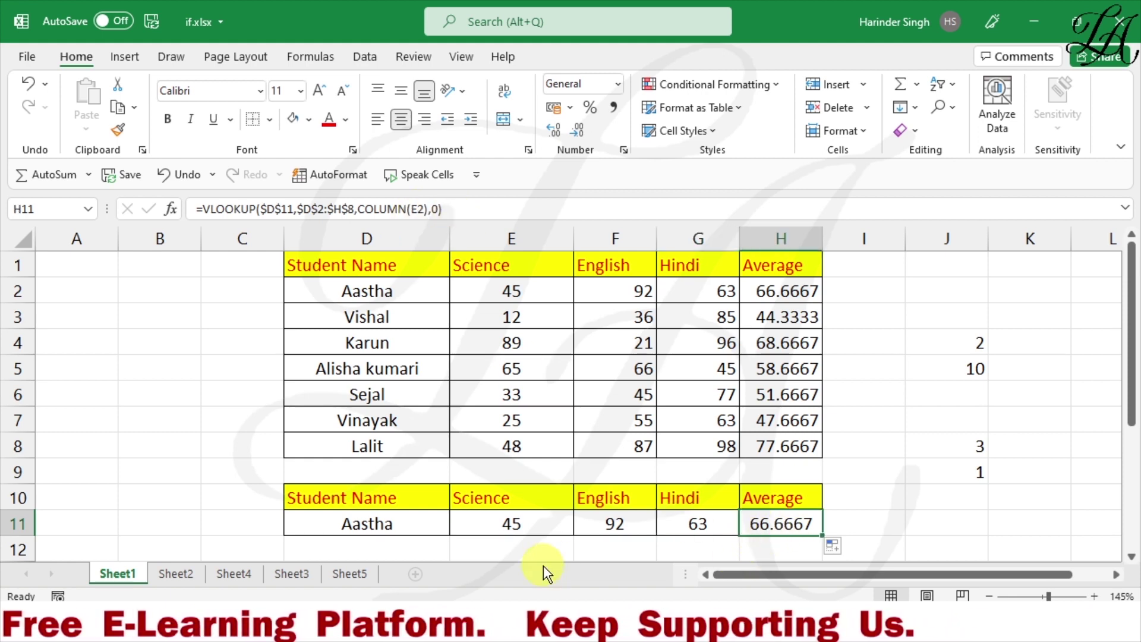
Clear the lookup formulas from E11:H11
left_click(515, 548)
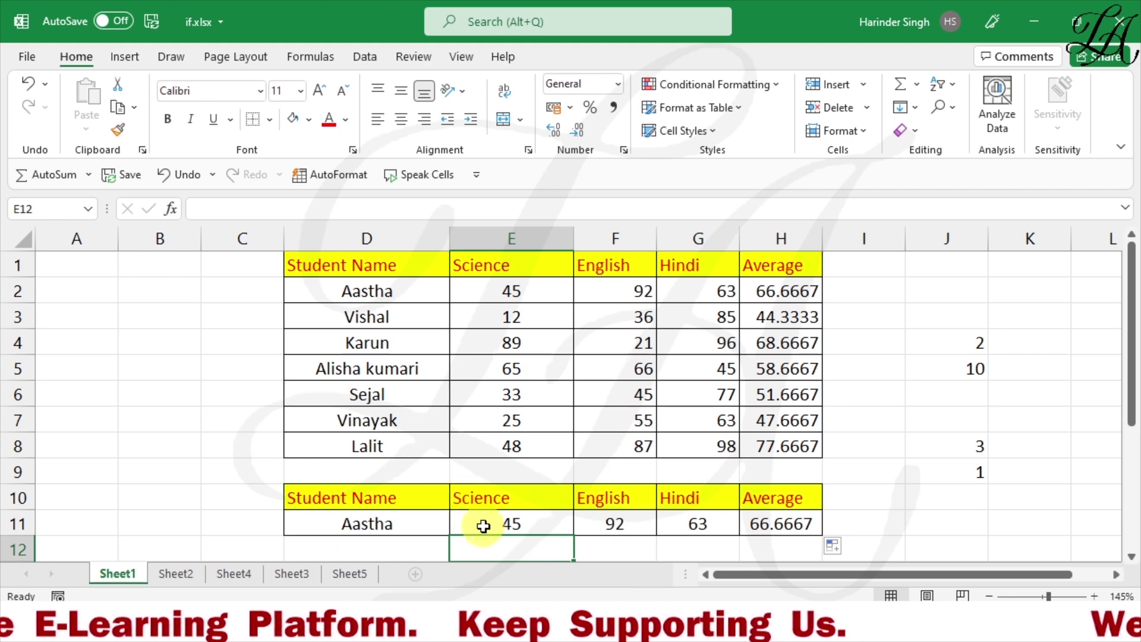
left_click_drag(483, 525, 758, 529)
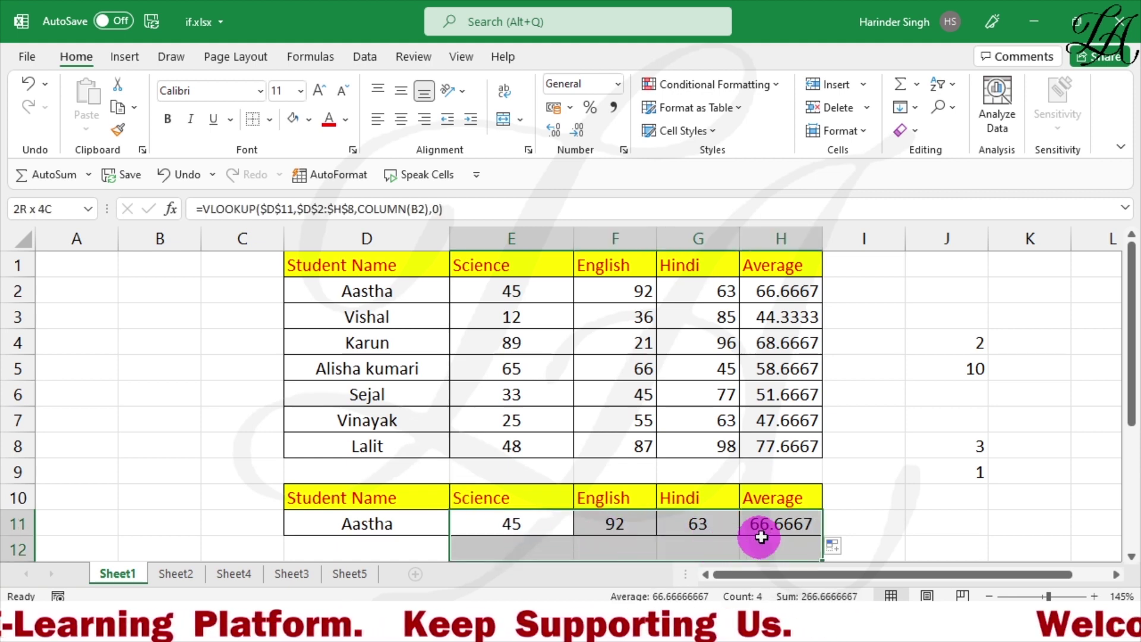
left_click(771, 527)
left_click_drag(544, 517, 784, 537)
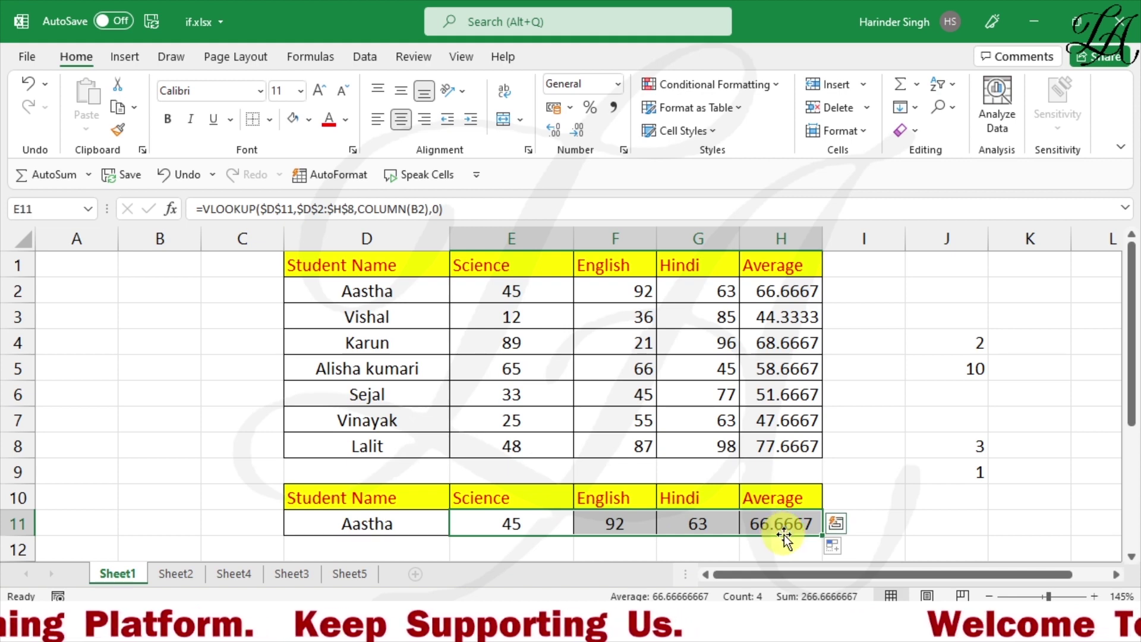
key("Delete")
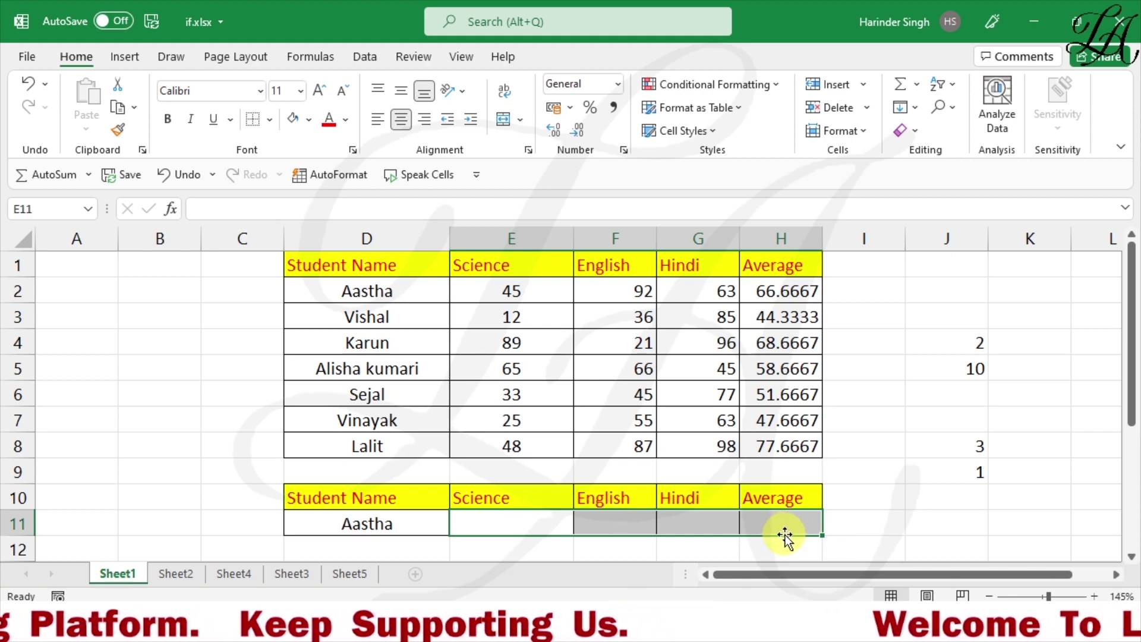
Begin a VLOOKUP formula in E11 with $D$11 as the lookup value and $D$2:$H$8 as the table array
left_click(529, 526)
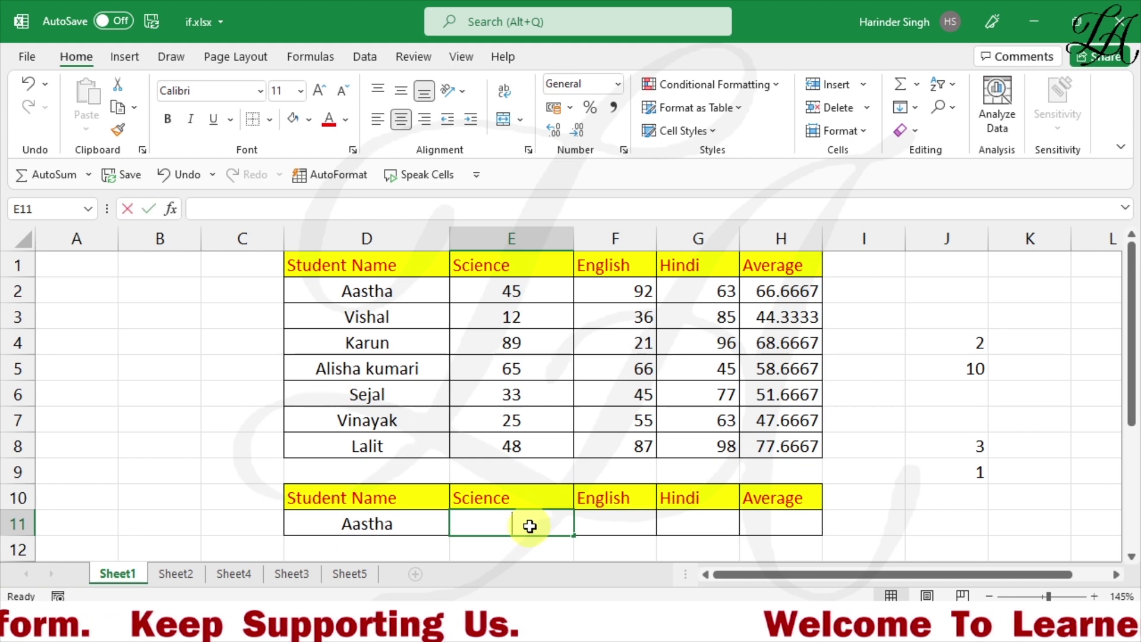
type("=v")
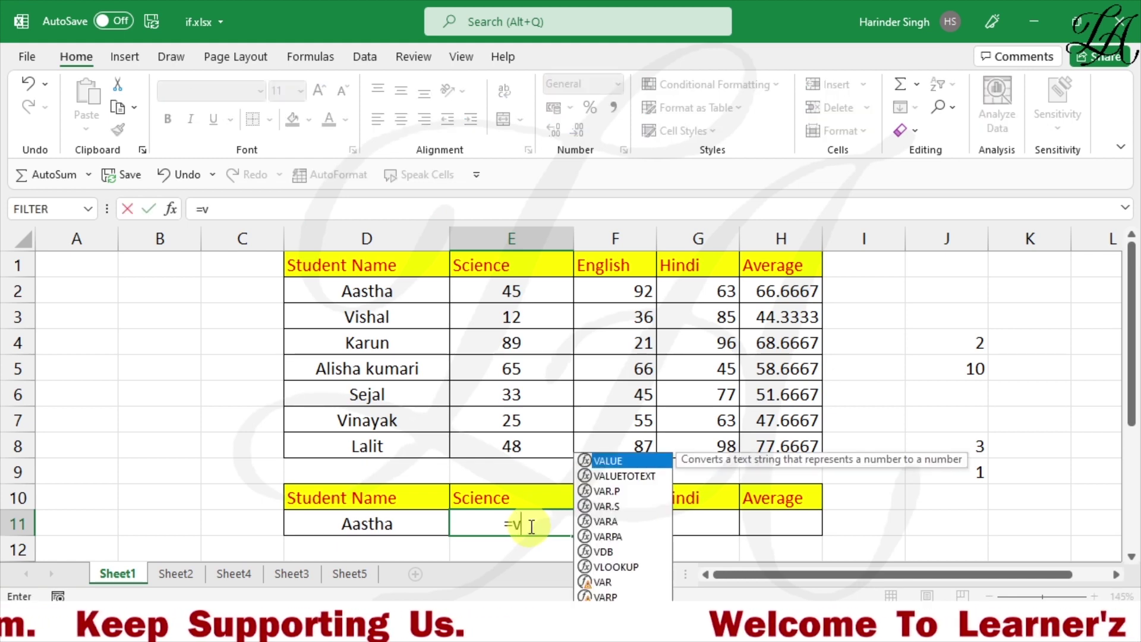
type("lookup")
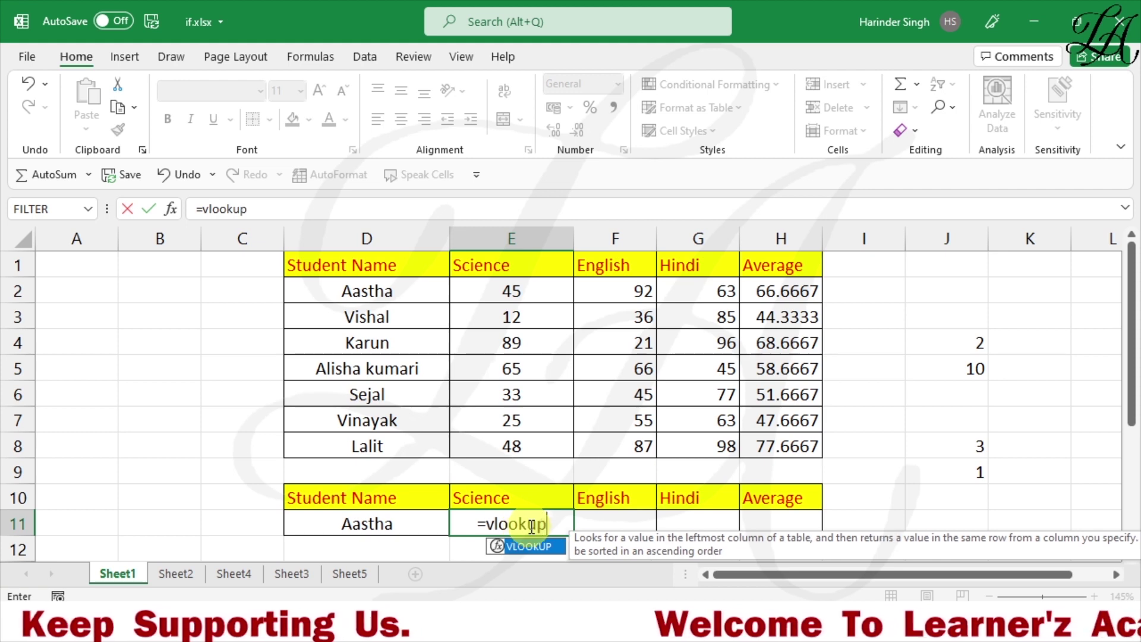
type("(")
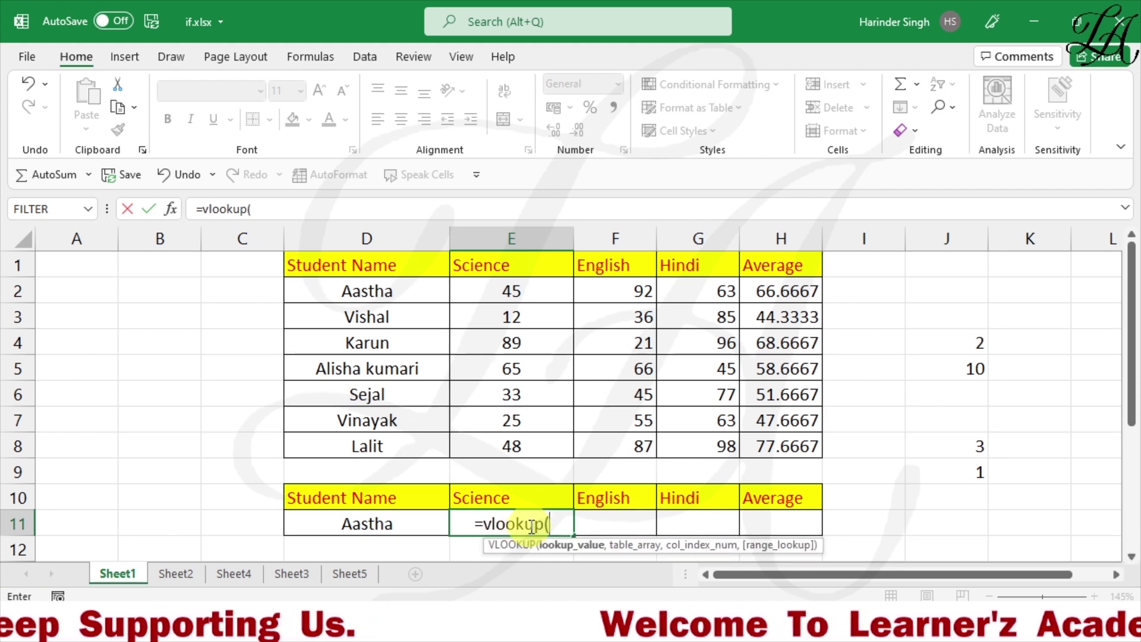
left_click(382, 525)
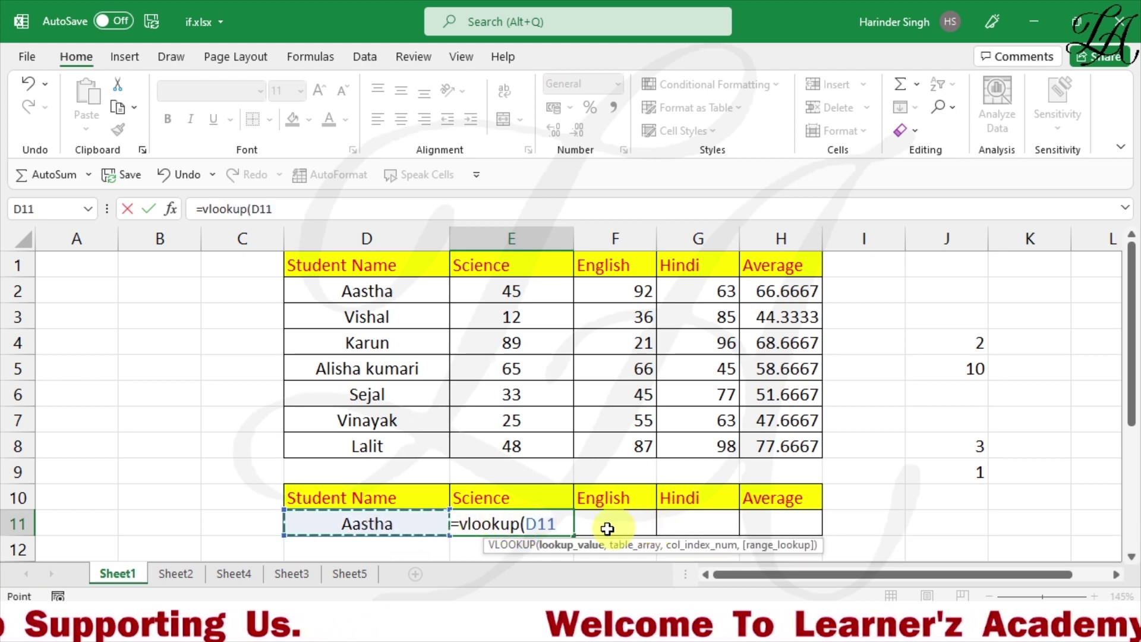
key("F4")
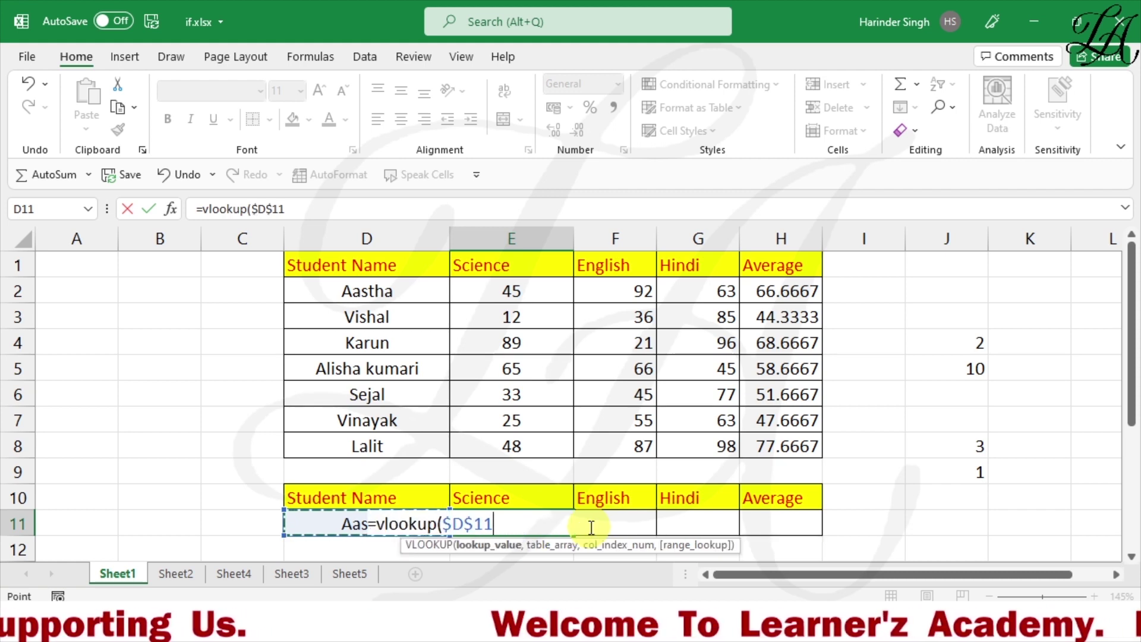
type(",")
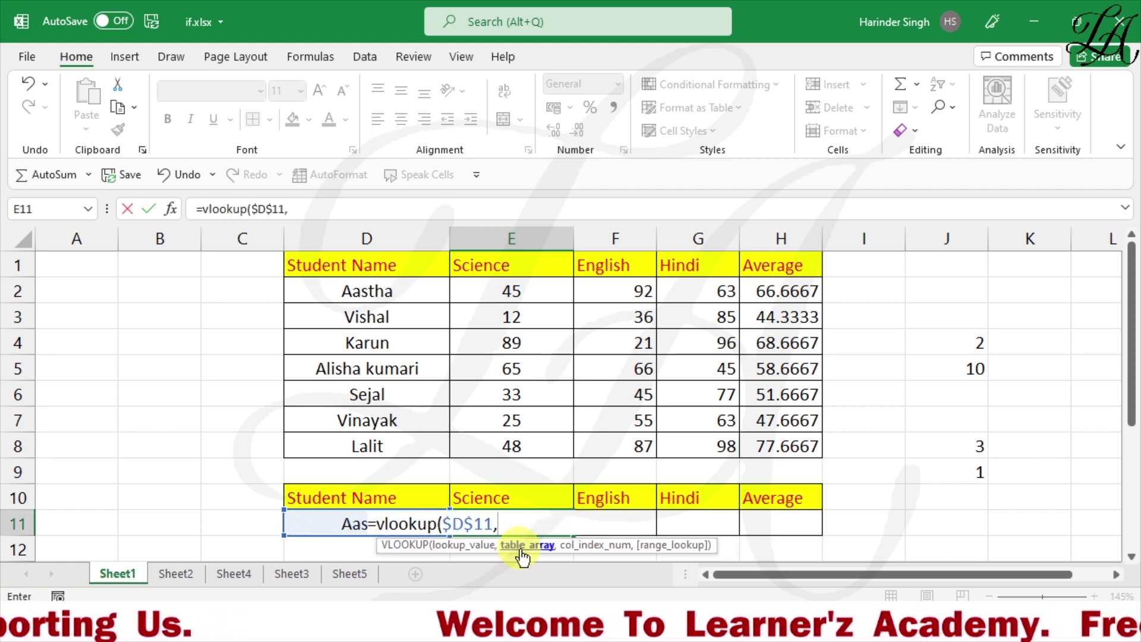
left_click_drag(382, 294, 786, 439)
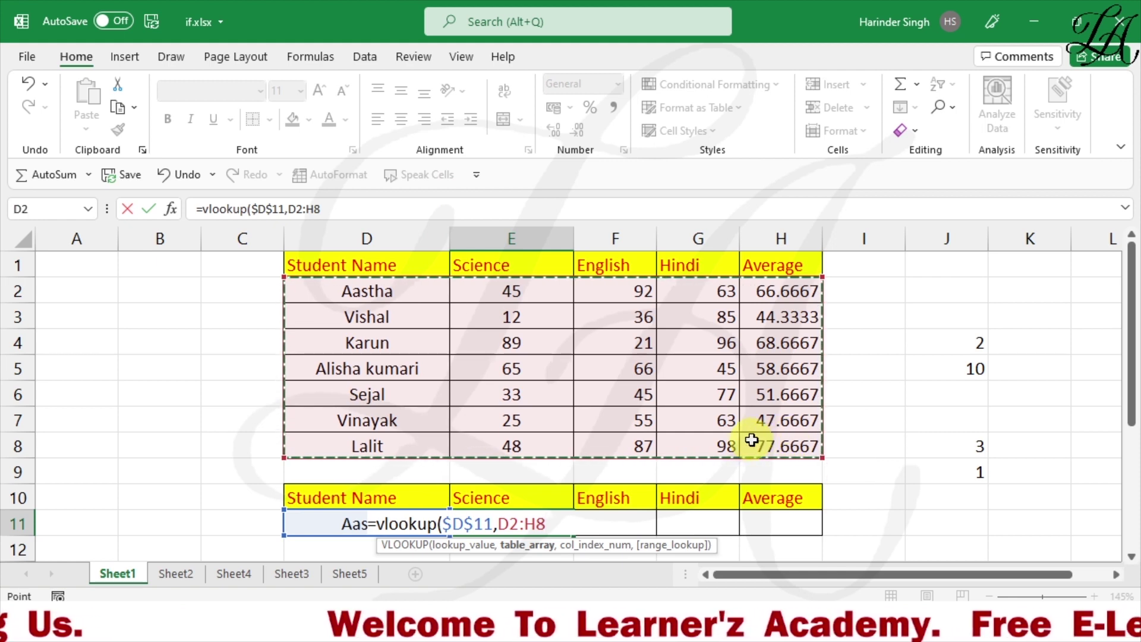
key("F4")
type(",")
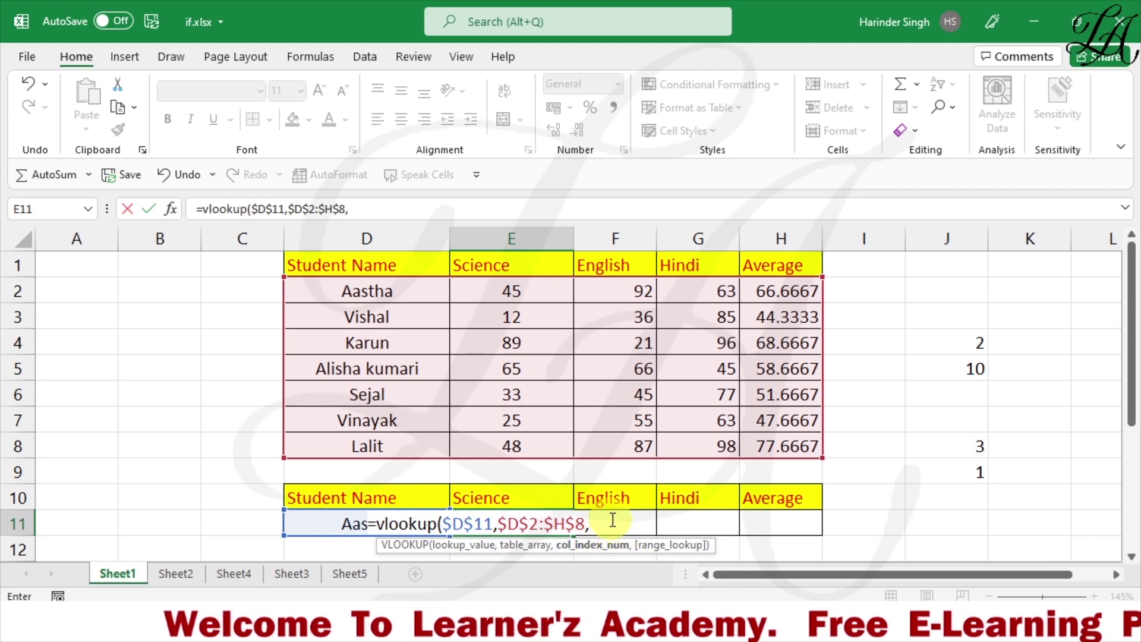
Complete the E11 formula with COLUMNS(A3:B3) as the column index and 0 for an exact match
type("colu")
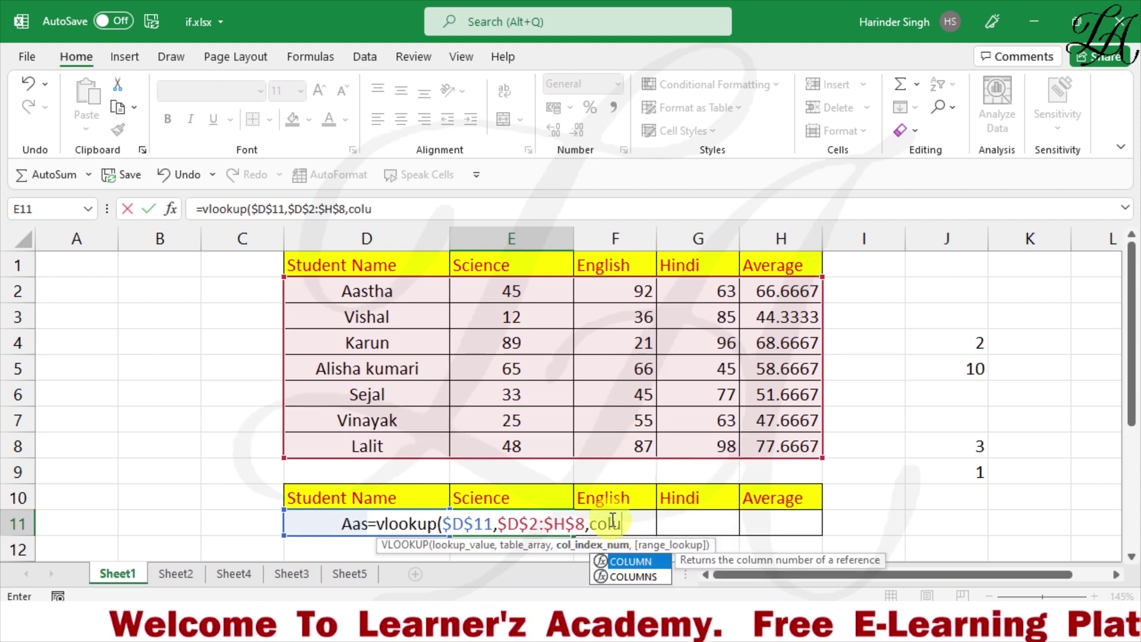
type("mns")
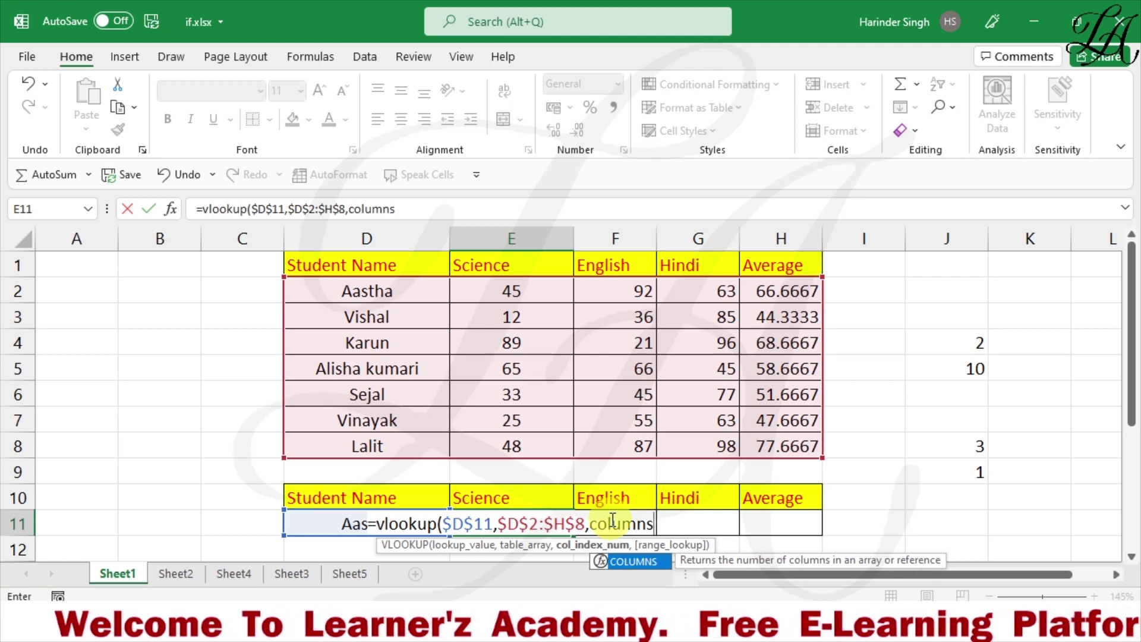
type("(")
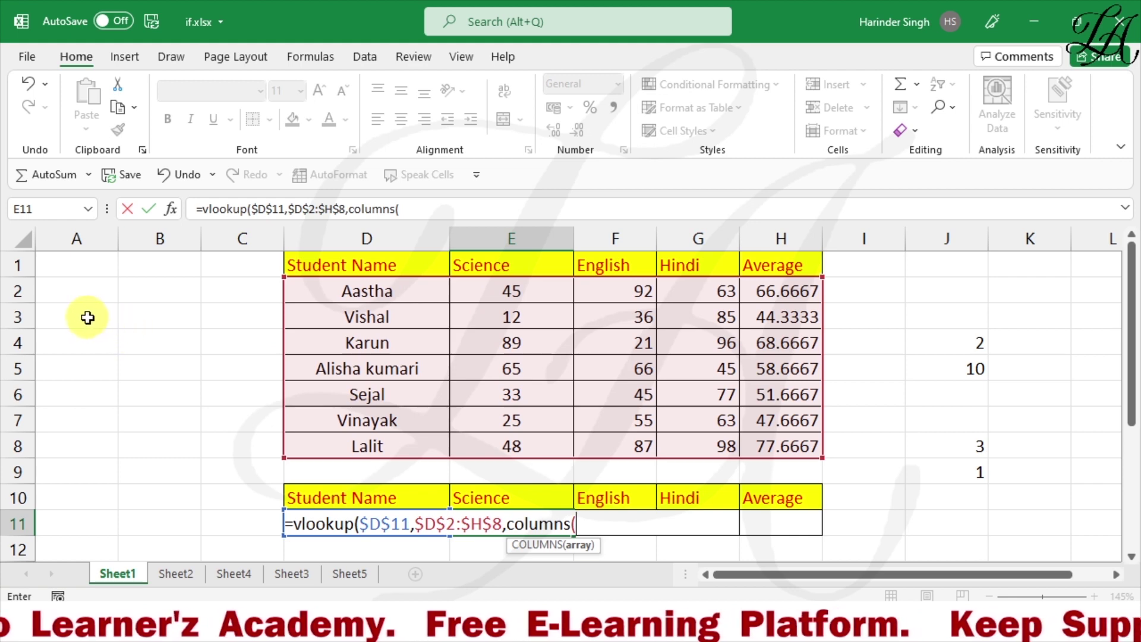
left_click_drag(87, 315, 154, 322)
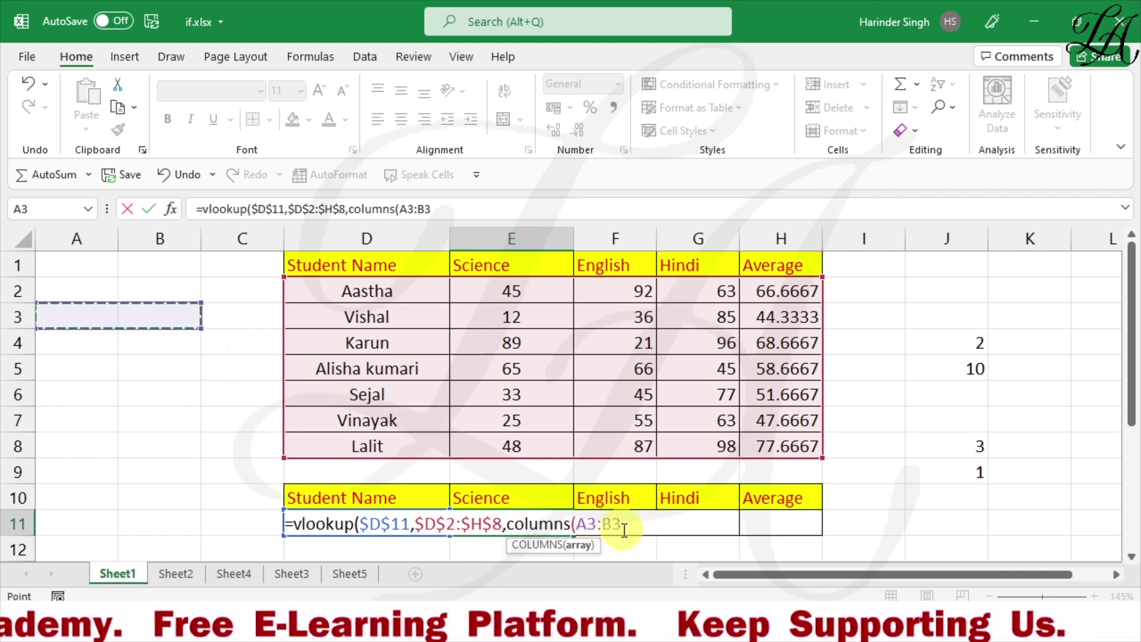
type("),")
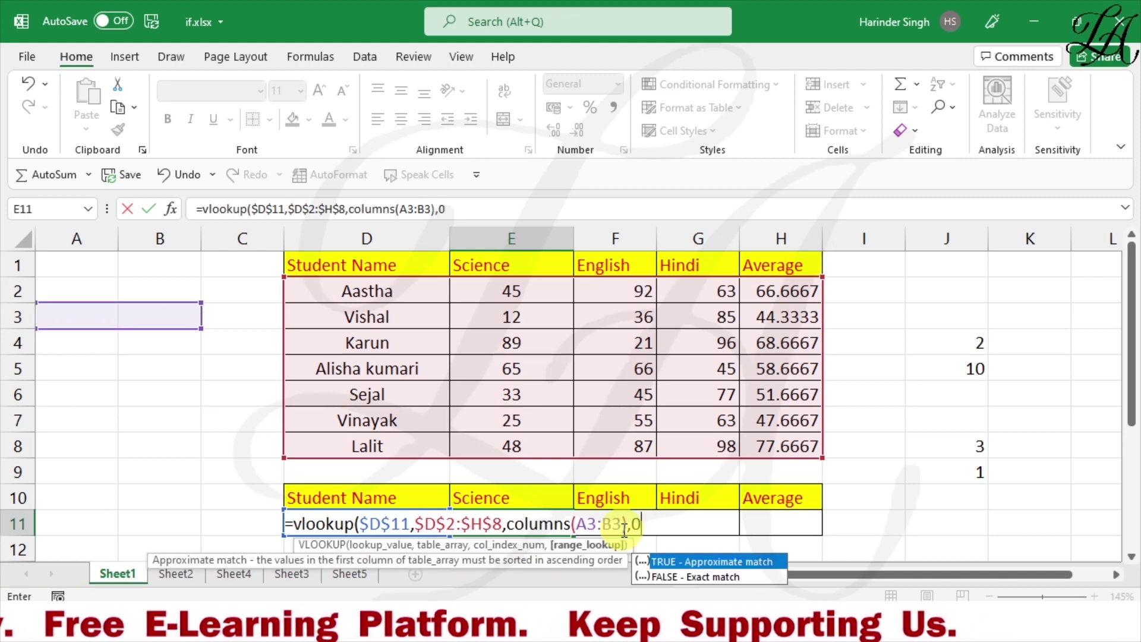
type("0)")
key("Return")
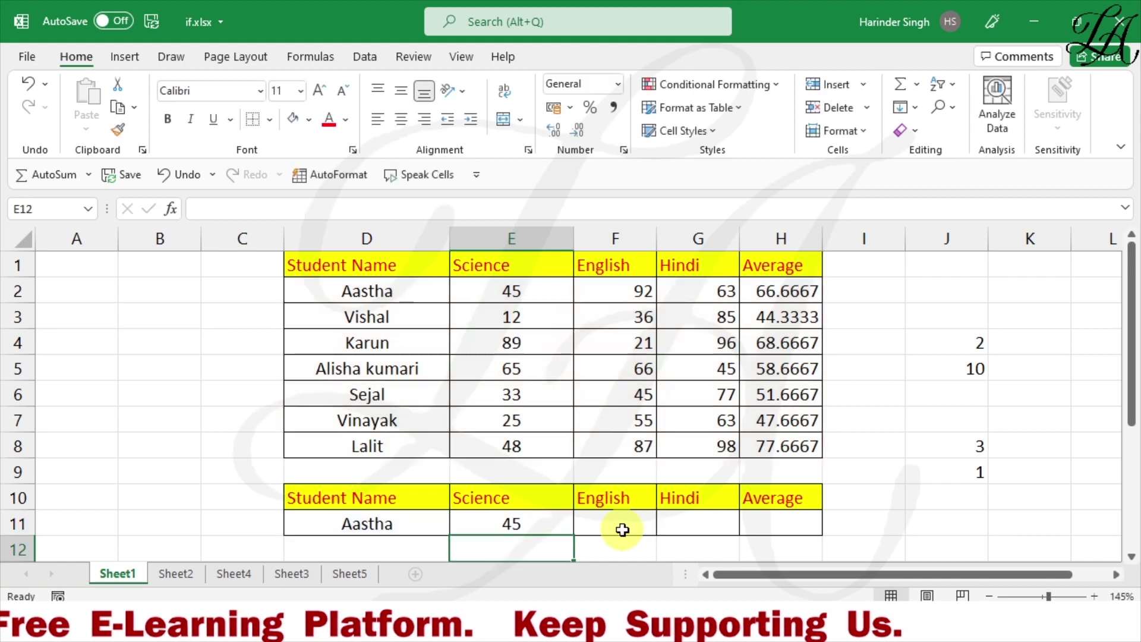
Fill the E11 formula across to H11 and compare the COLUMNS ranges in E11 and F11
left_click(564, 524)
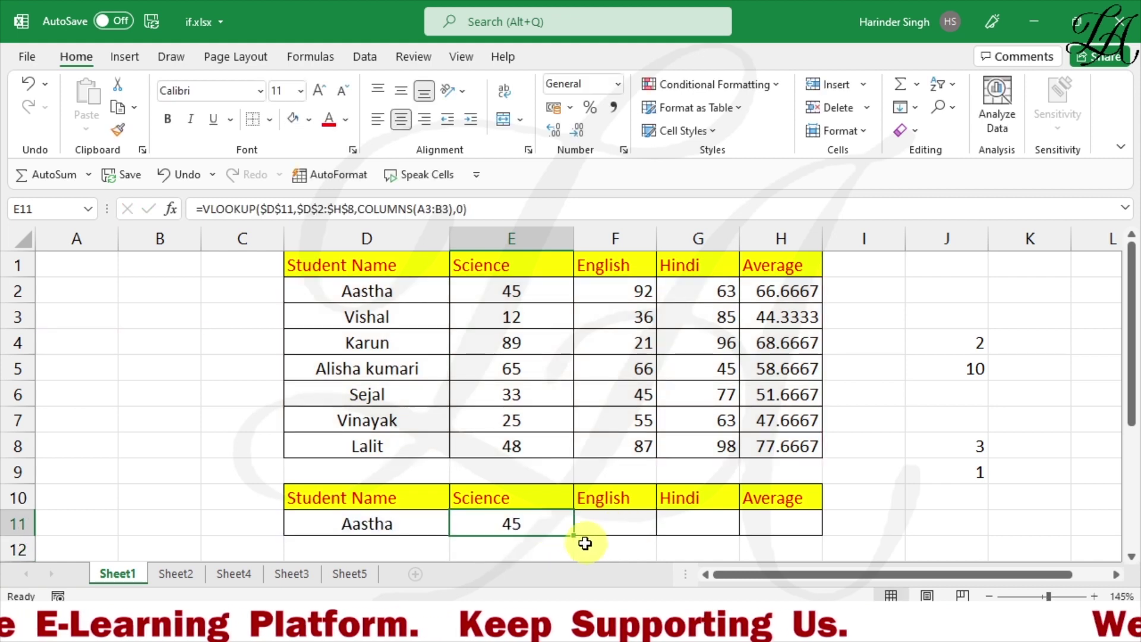
left_click_drag(574, 538, 799, 540)
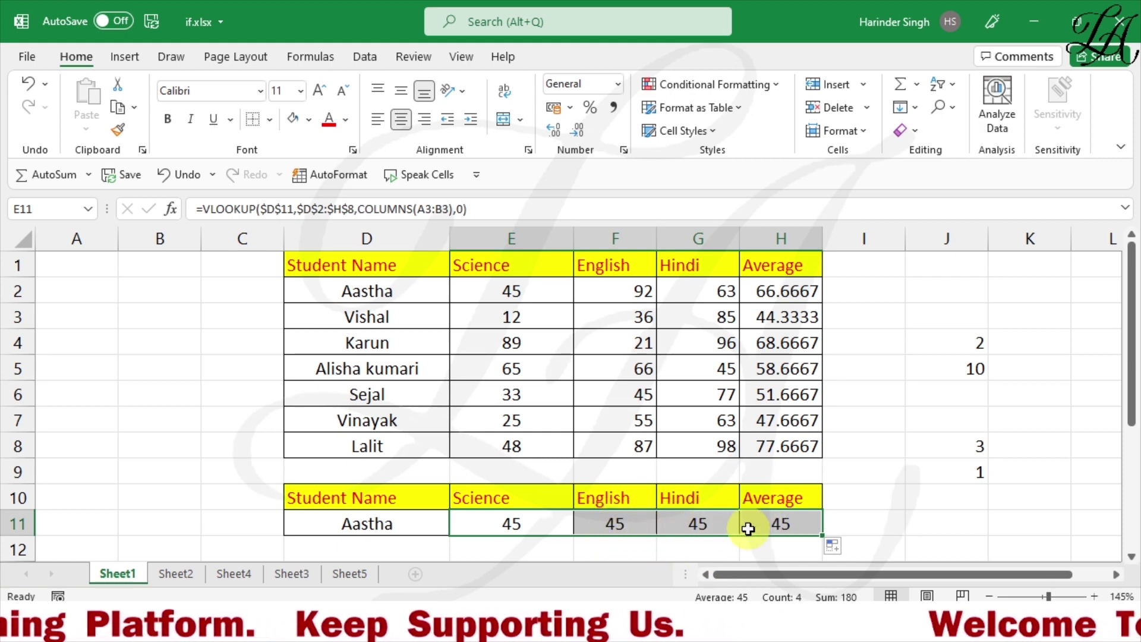
left_click(528, 525)
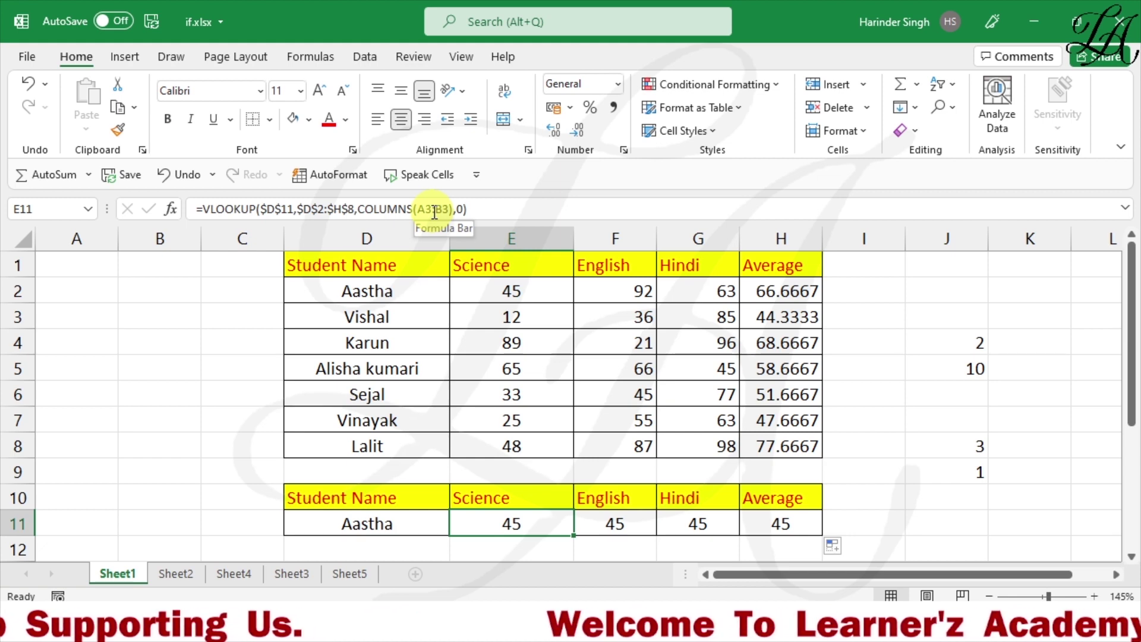
left_click(617, 530)
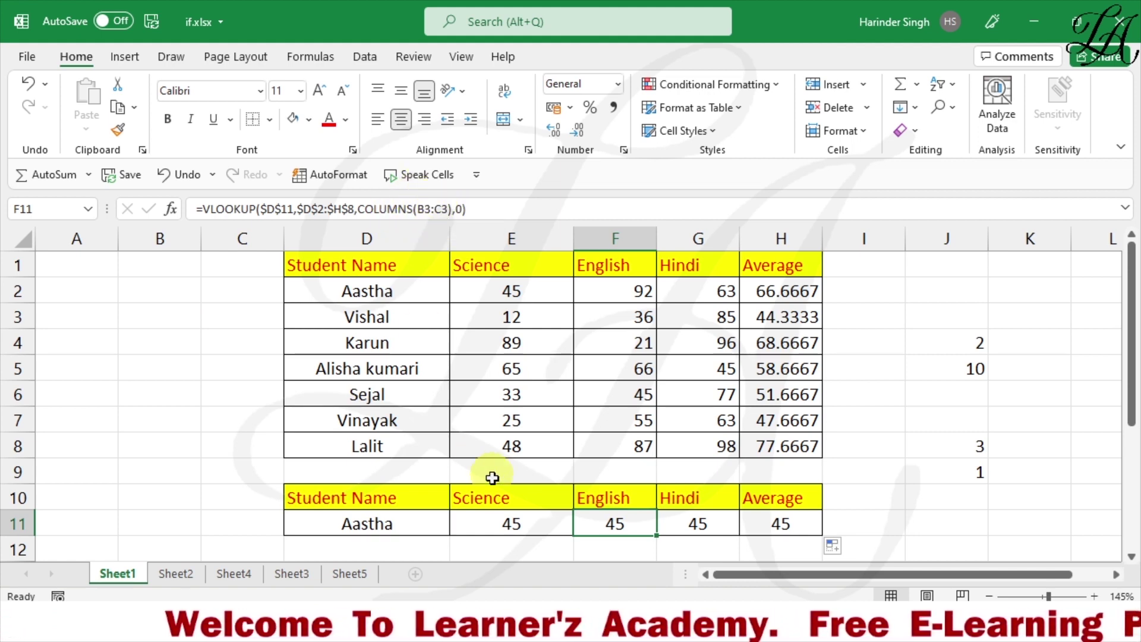
Make the start of the COLUMNS range in the E11 formula absolute, so it reads $A$3:B3
left_click(499, 530)
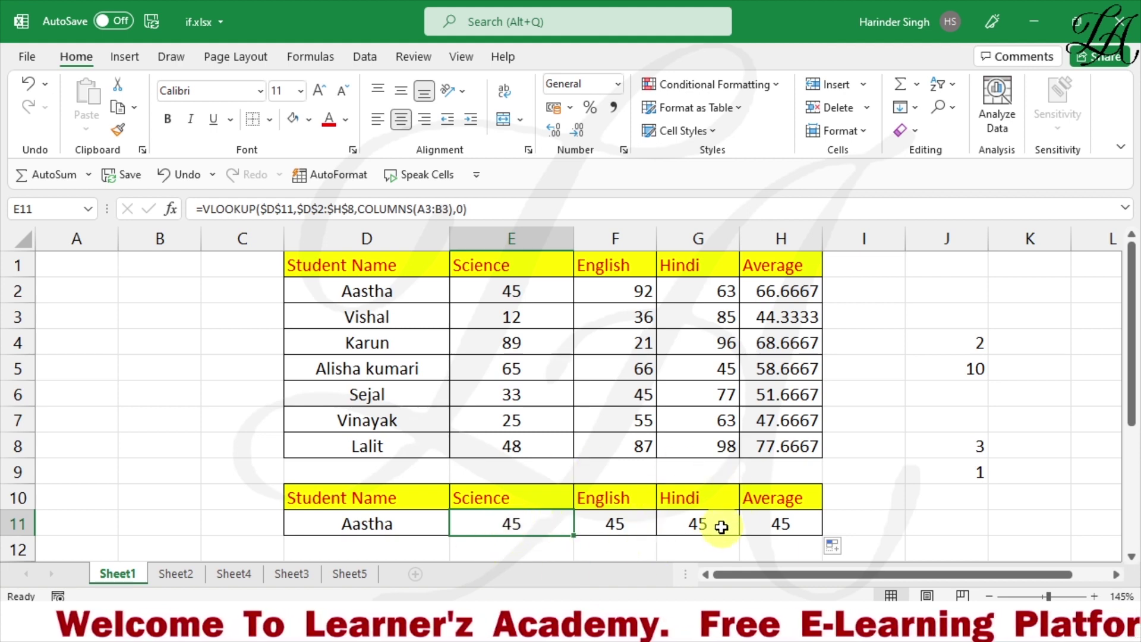
left_click(418, 208)
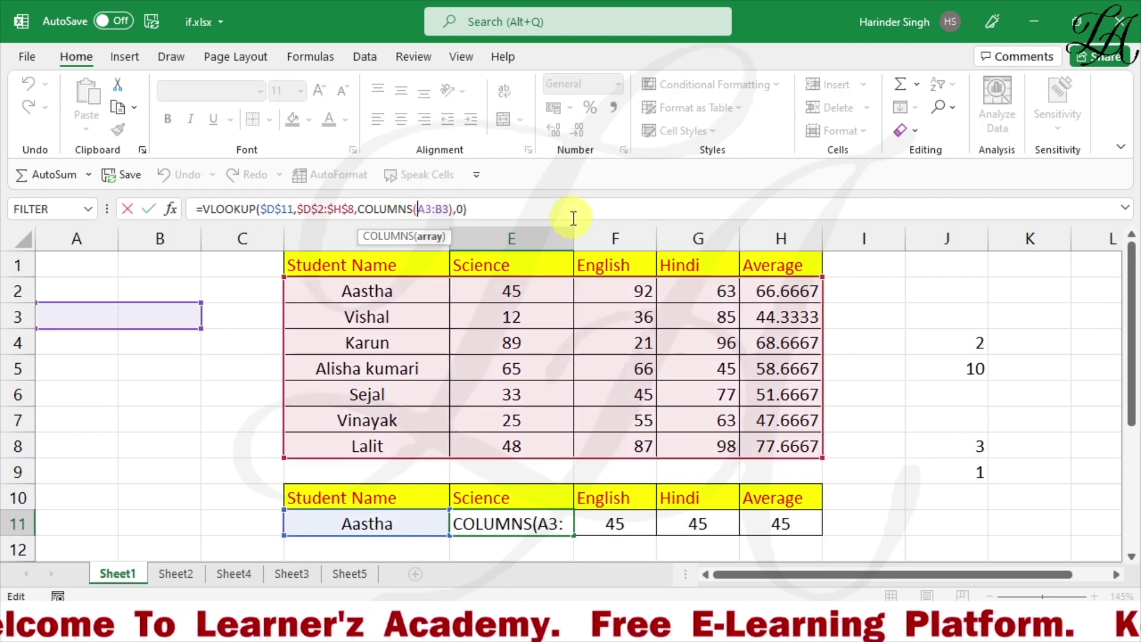
key("F4")
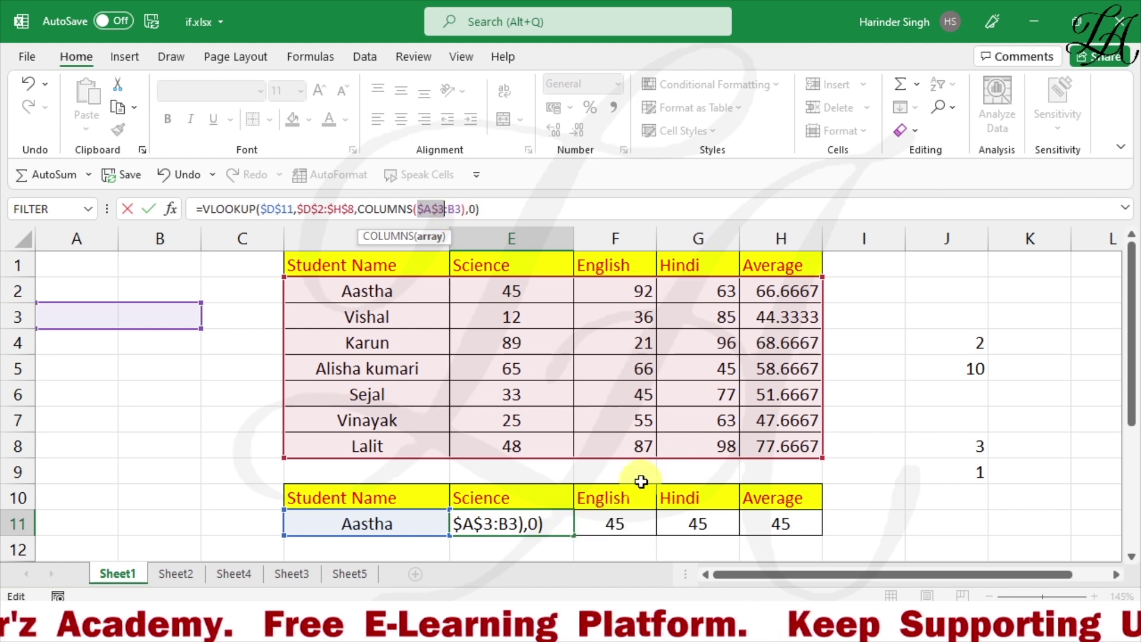
key("Return")
Fill the E11 formula with the anchored COLUMNS range across to H11
key("Up")
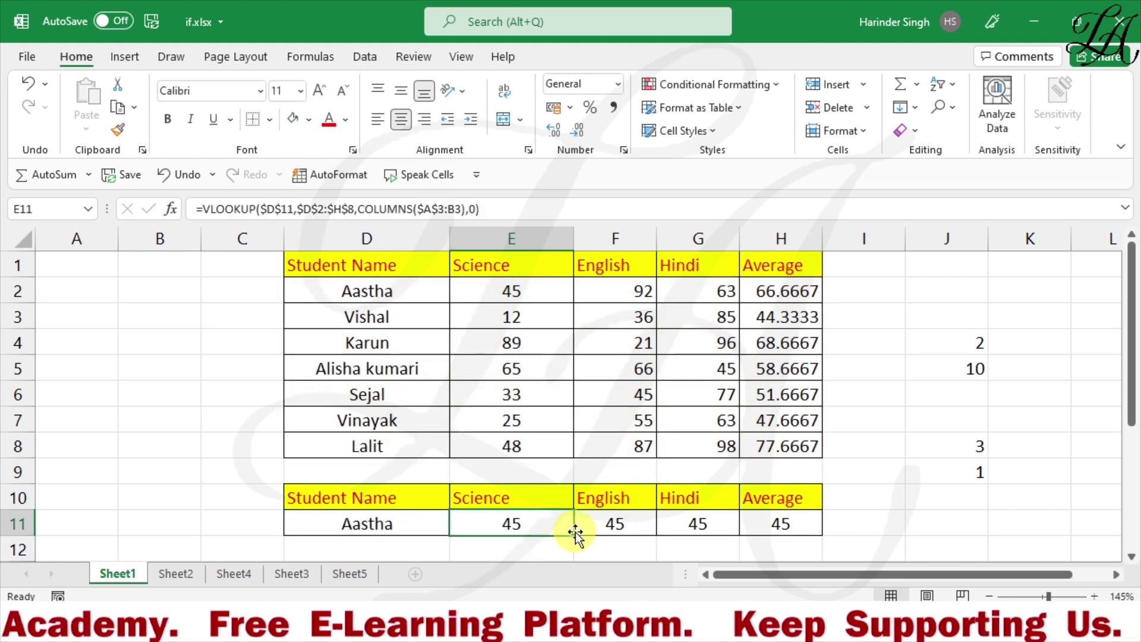
left_click_drag(572, 539, 739, 539)
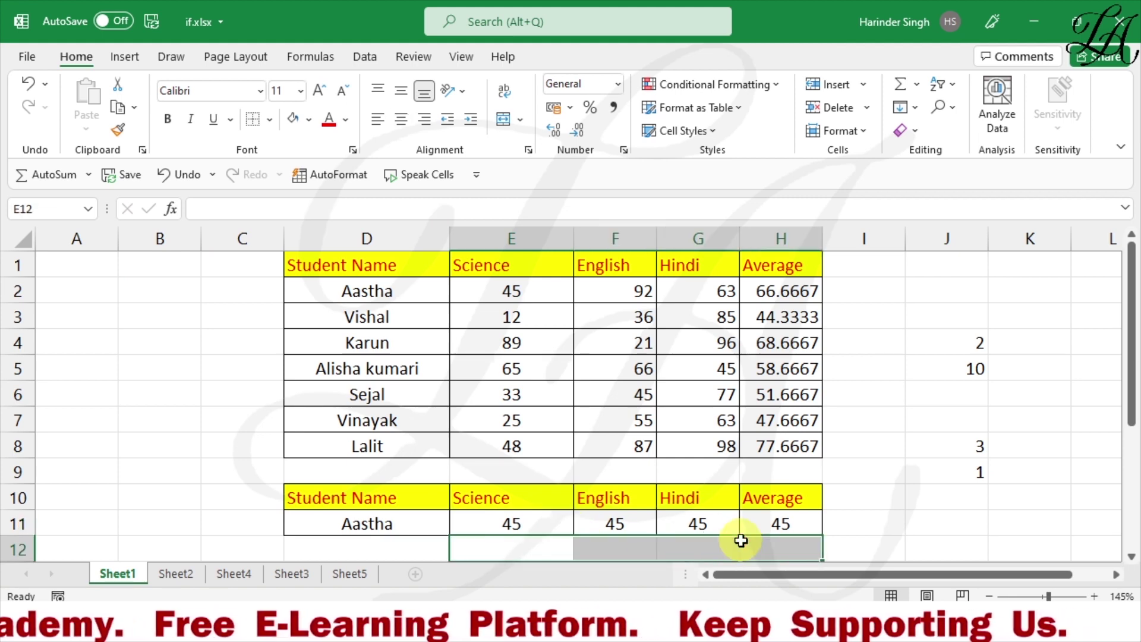
left_click(537, 527)
left_click_drag(573, 537, 802, 524)
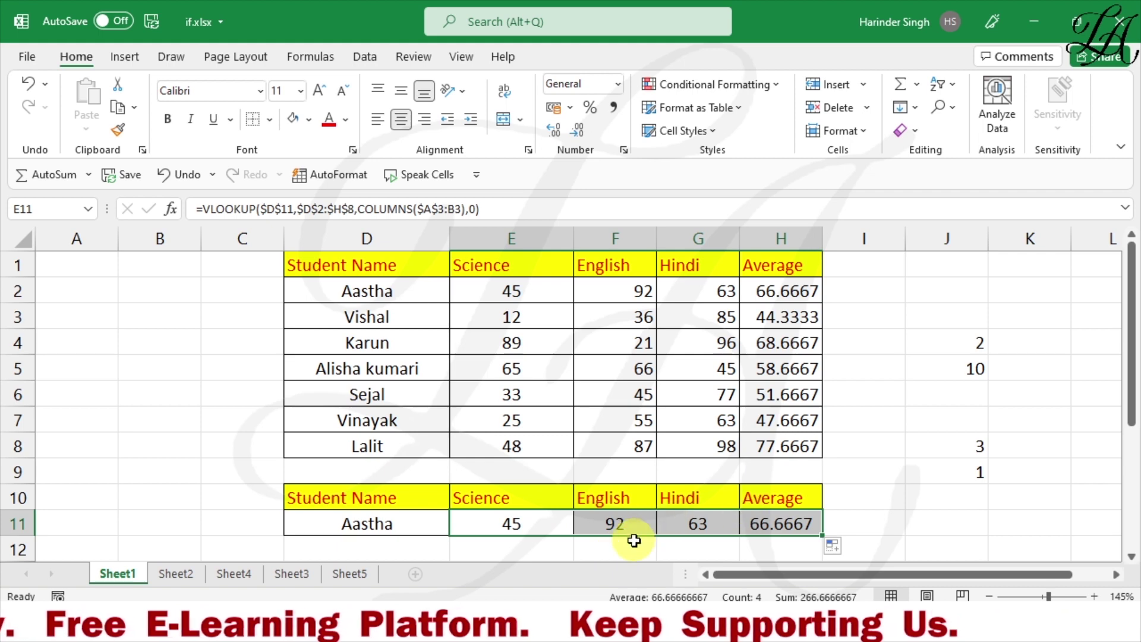
Check how the COLUMNS range expands in the lookup formulas in E11, F11 and H11, comparing it with the cells in row 3
left_click(620, 526)
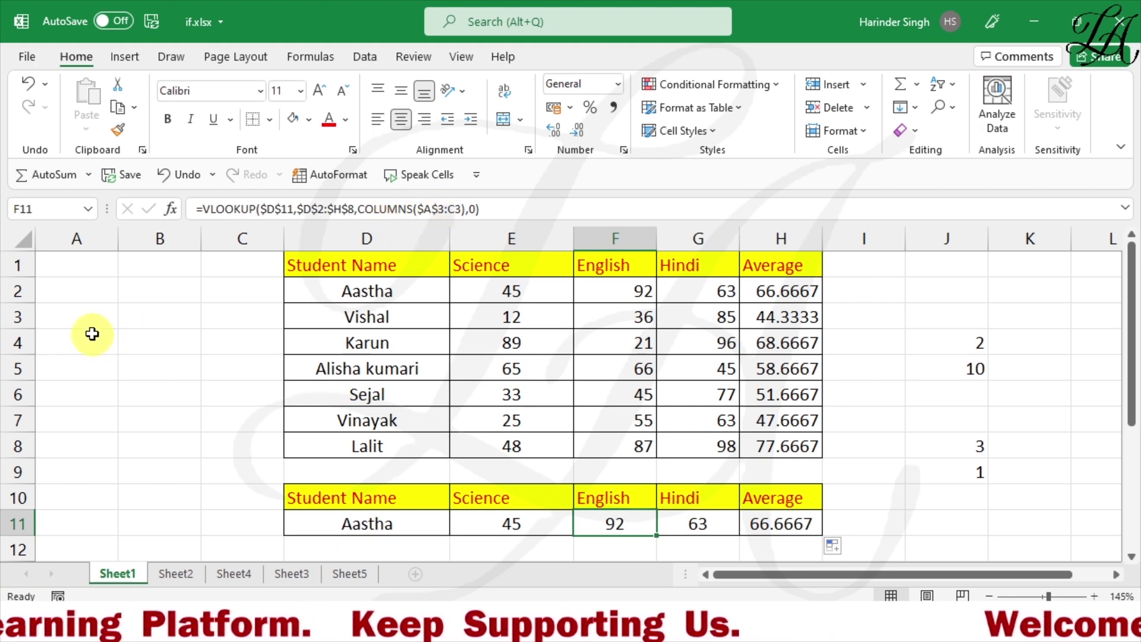
left_click(84, 316)
left_click(568, 535)
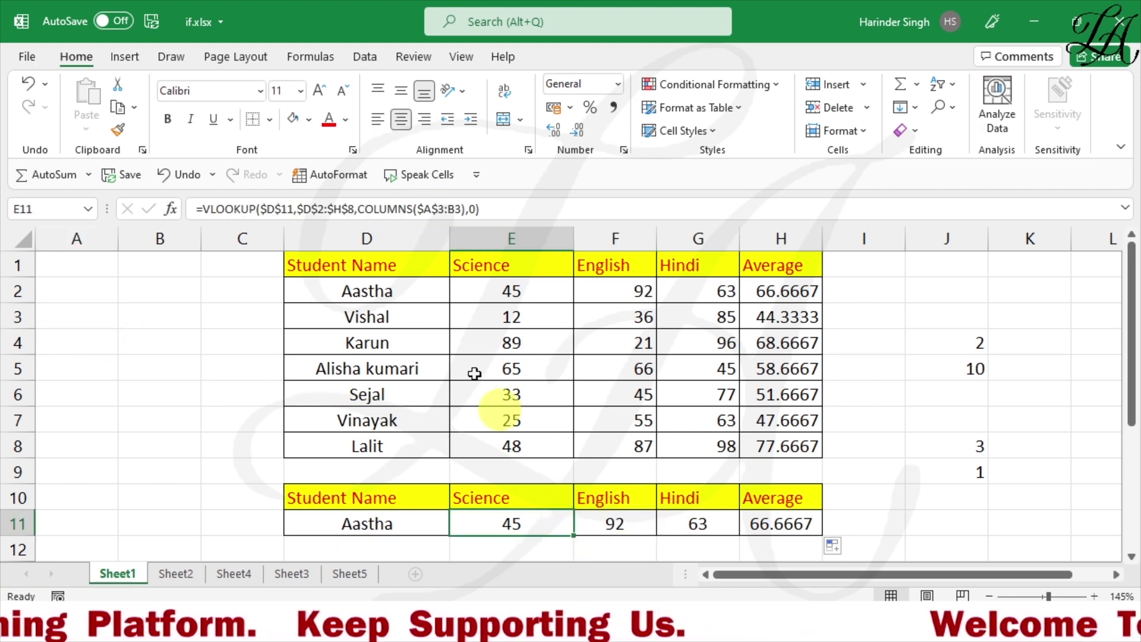
left_click(613, 525)
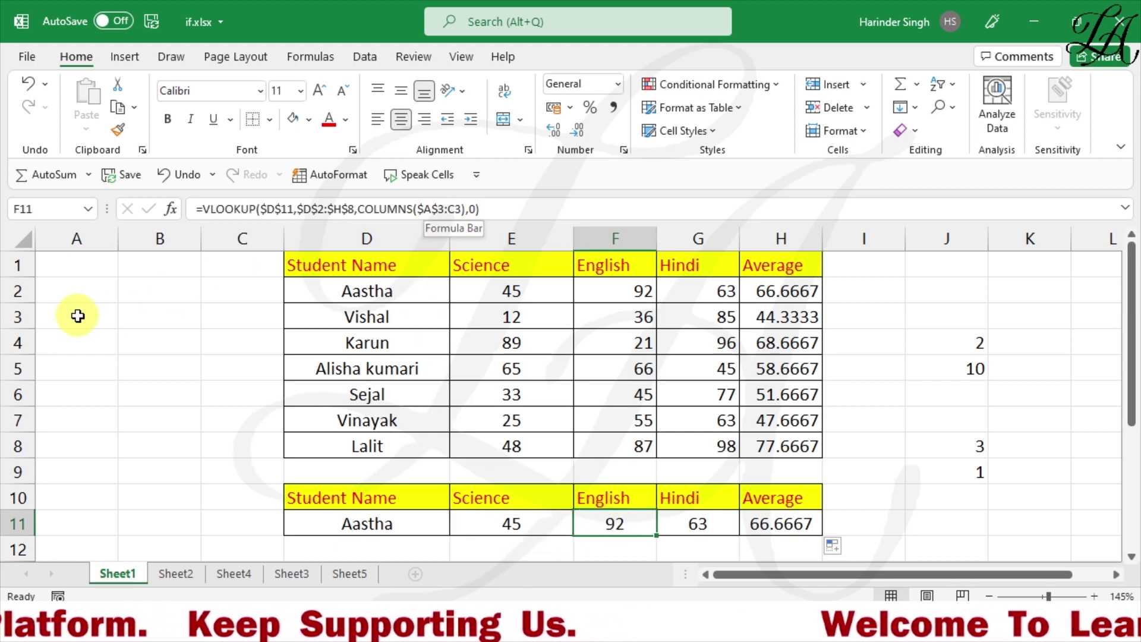
left_click_drag(81, 316, 179, 318)
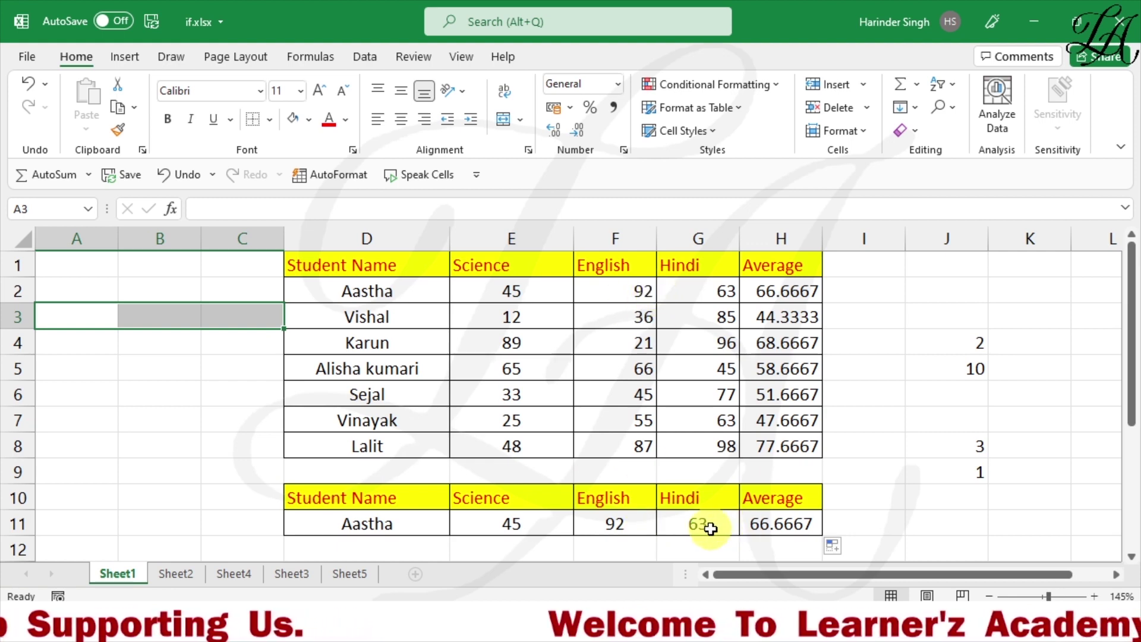
left_click(802, 529)
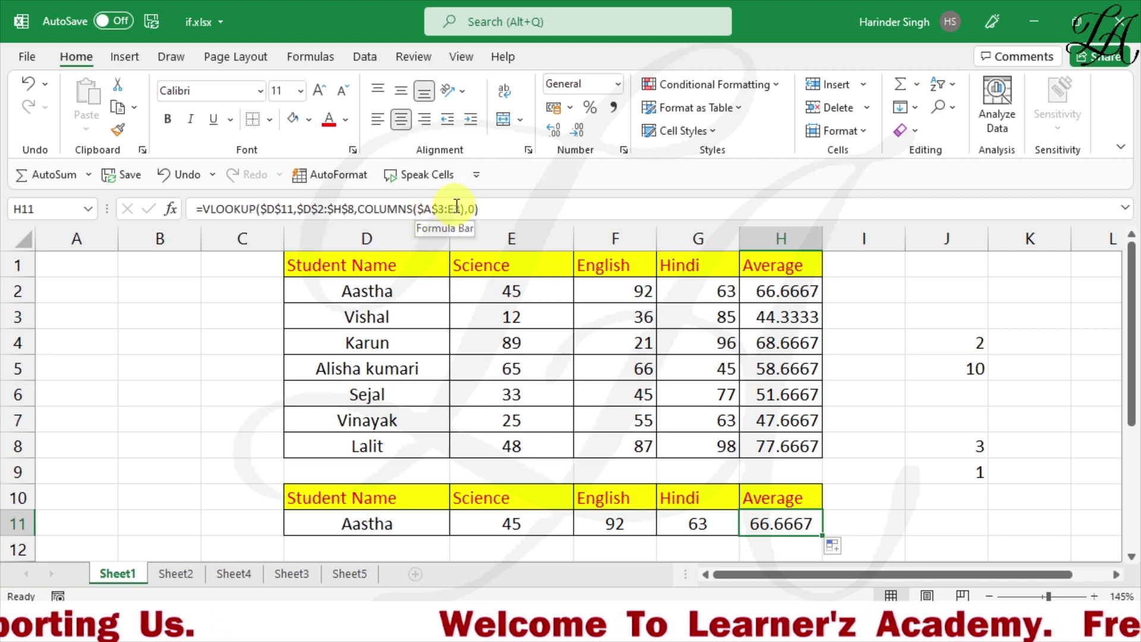
left_click(859, 493)
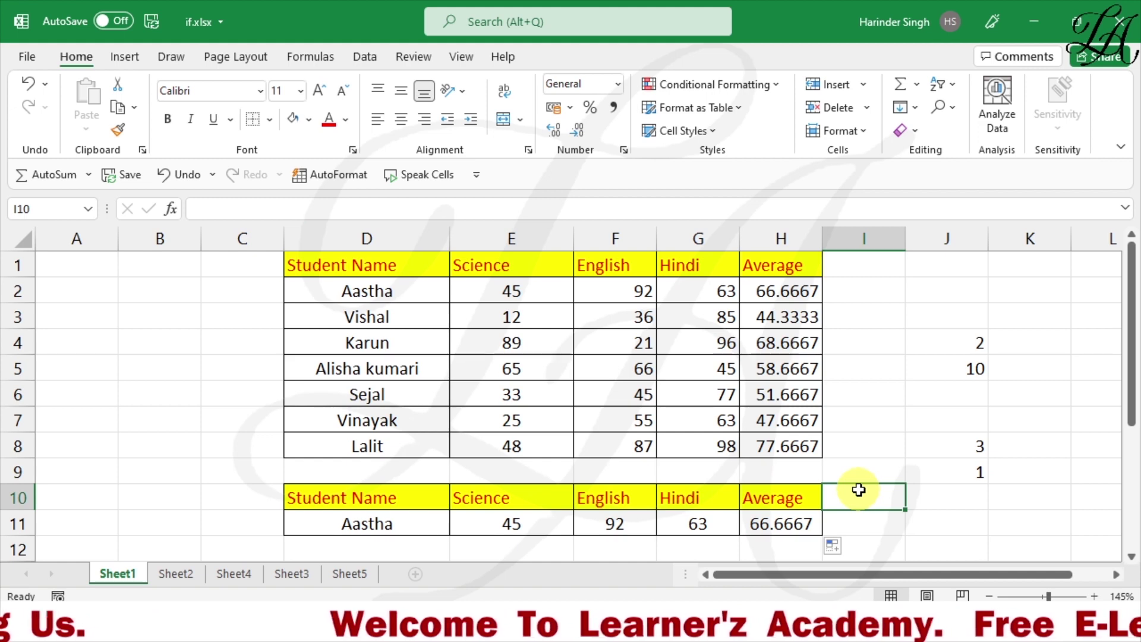